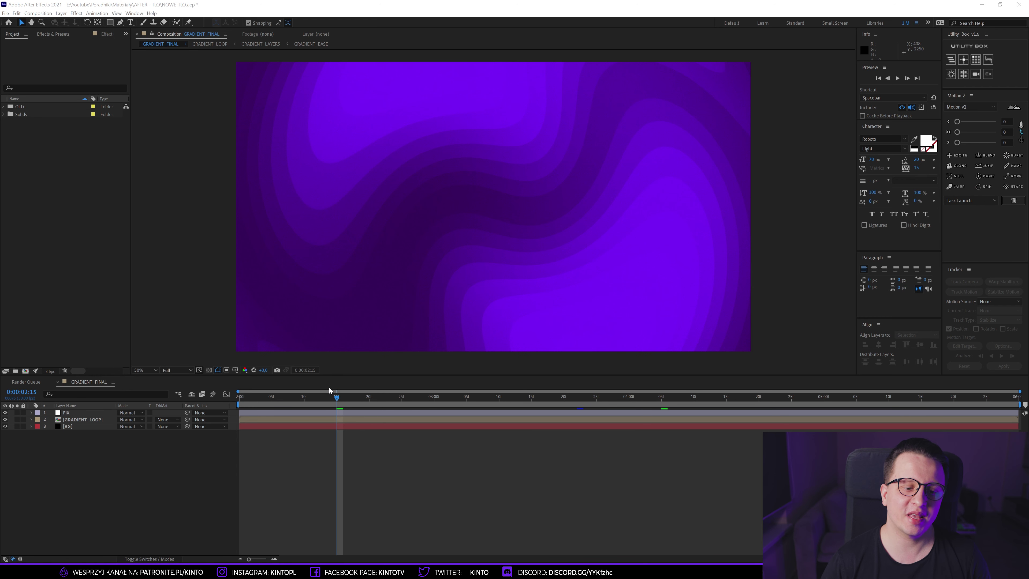
# Step: Scrub through the finished gradient animation, settling back on frame 0:00:02:15
pyautogui.moveTo(338, 401); pyautogui.dragTo(465, 401)
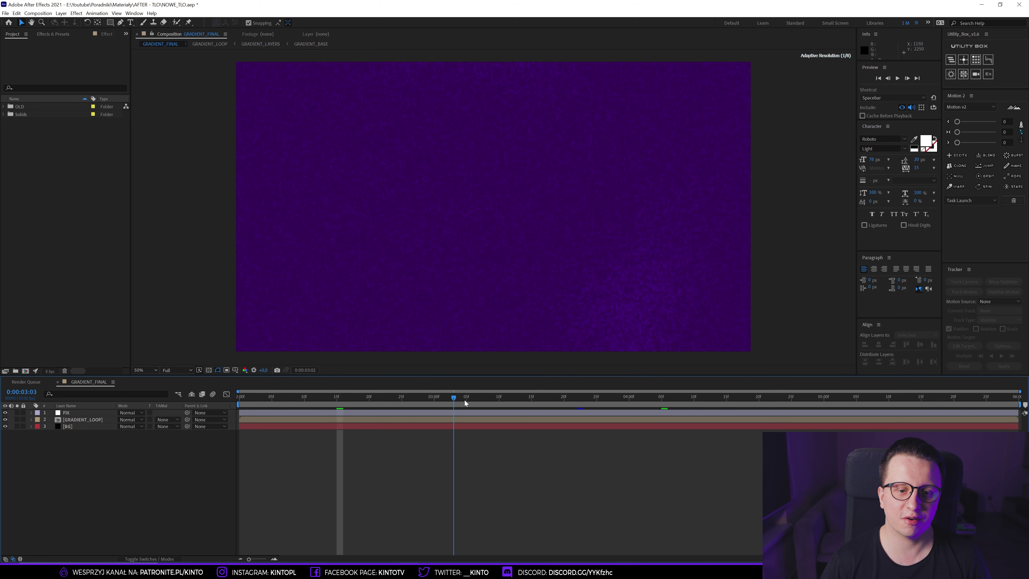
pyautogui.click(297, 401)
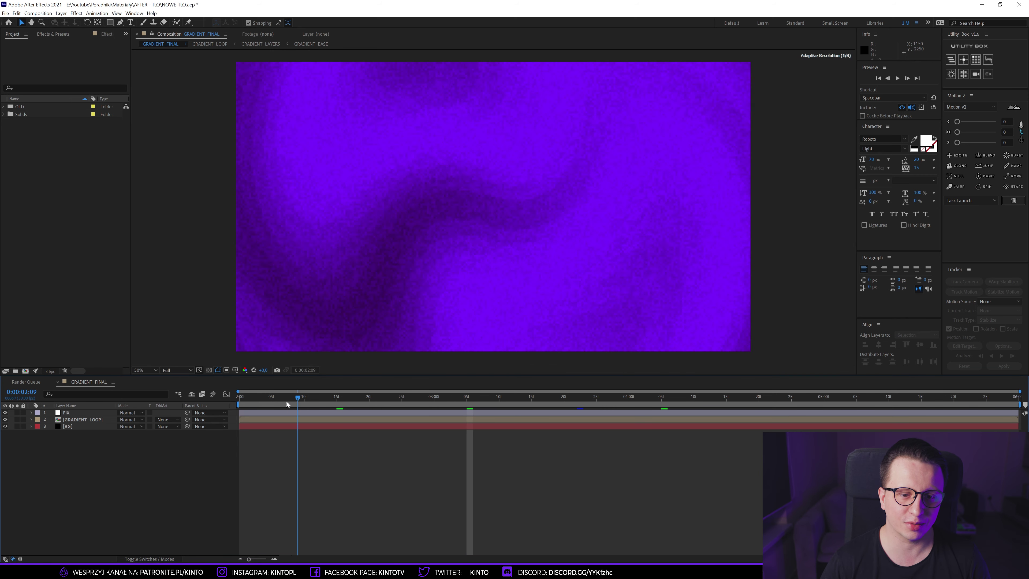
pyautogui.click(335, 399)
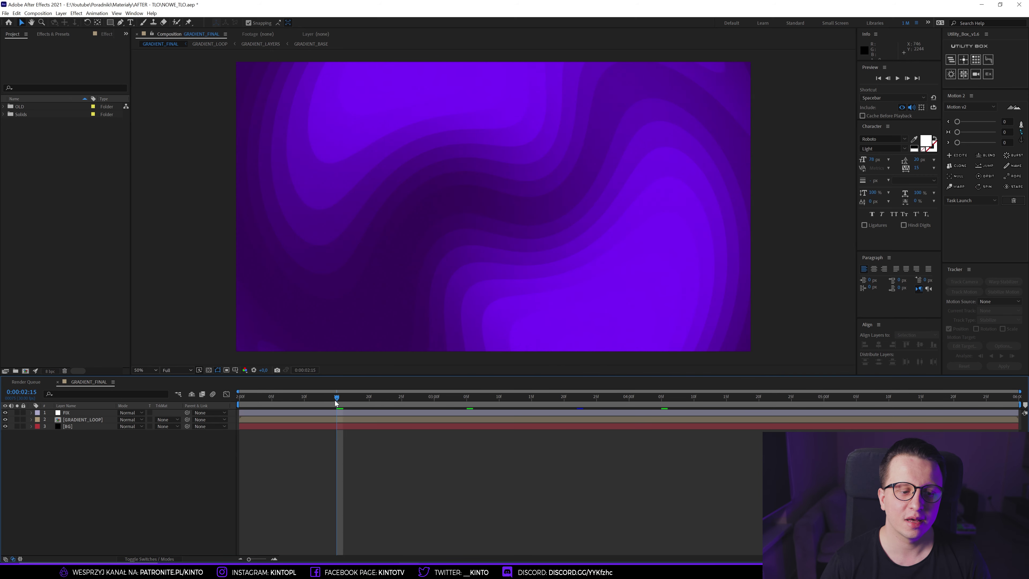
pyautogui.moveTo(339, 403); pyautogui.dragTo(357, 399)
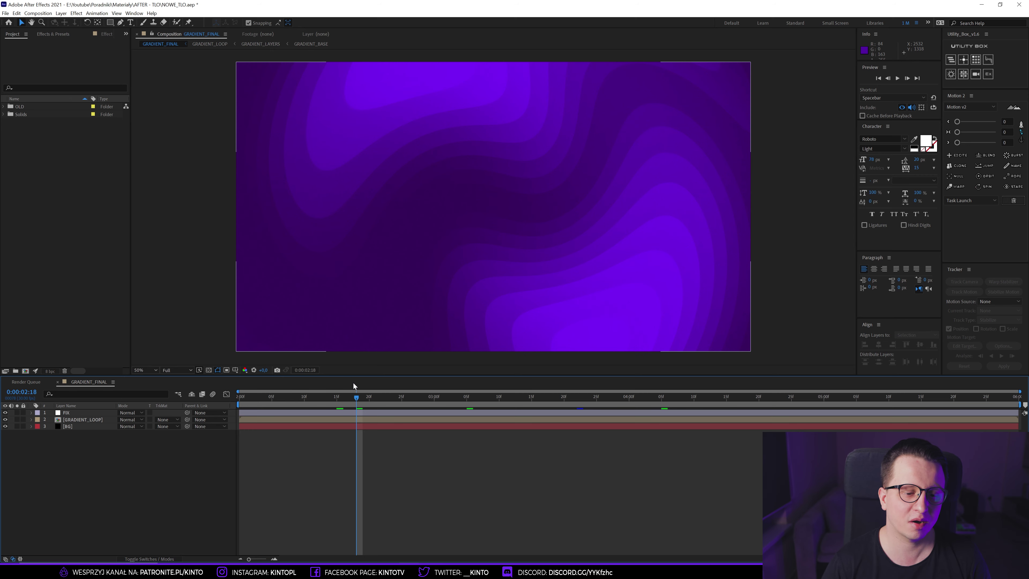
pyautogui.moveTo(357, 399); pyautogui.dragTo(401, 387)
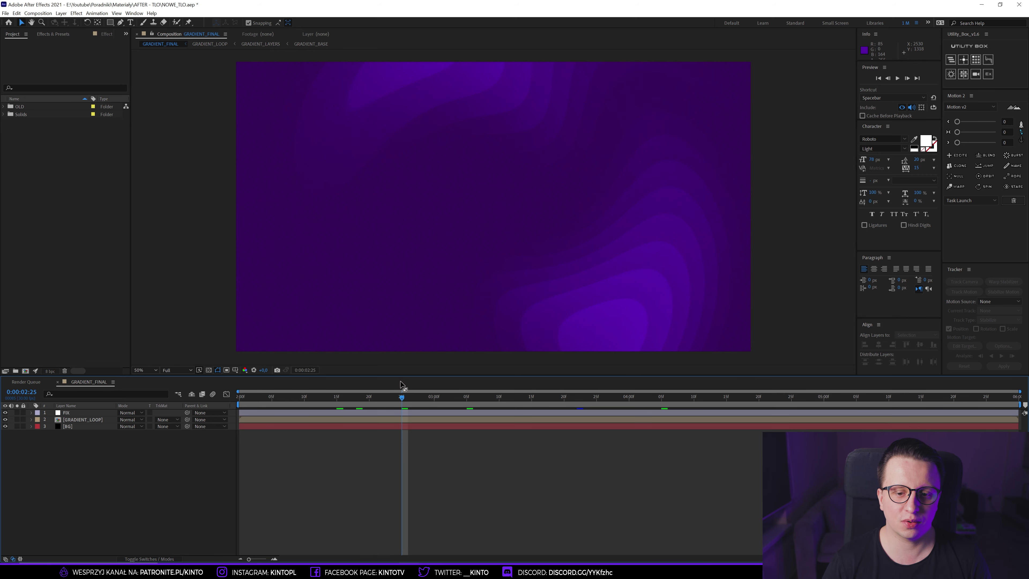
pyautogui.click(339, 403)
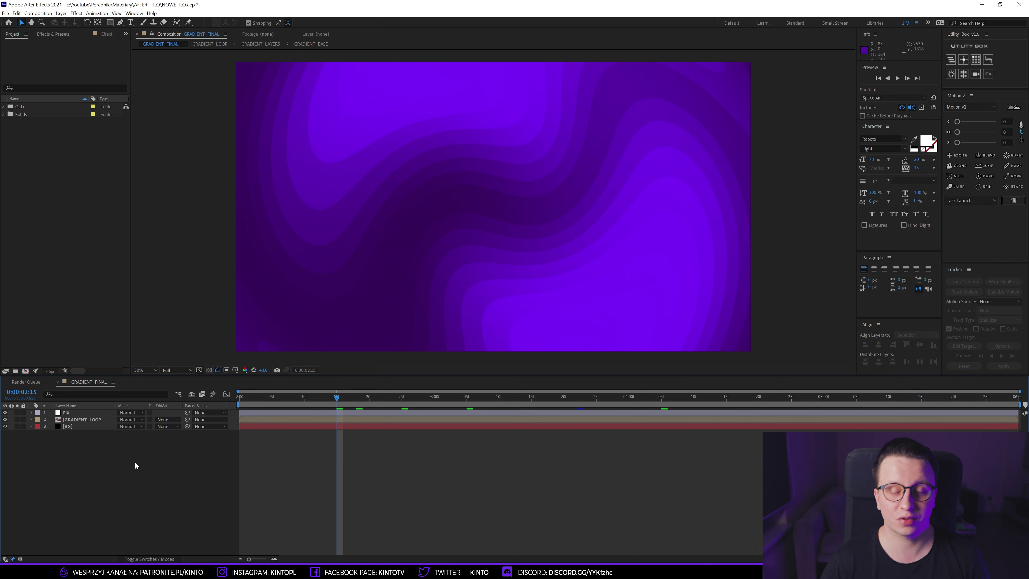
# Step: Create composition GRADIENT_TUTORIAL_FINAL at 3840×2160, 30 fps, with a 0:00:12:00 duration
pyautogui.click(38, 13)
pyautogui.click(49, 23)
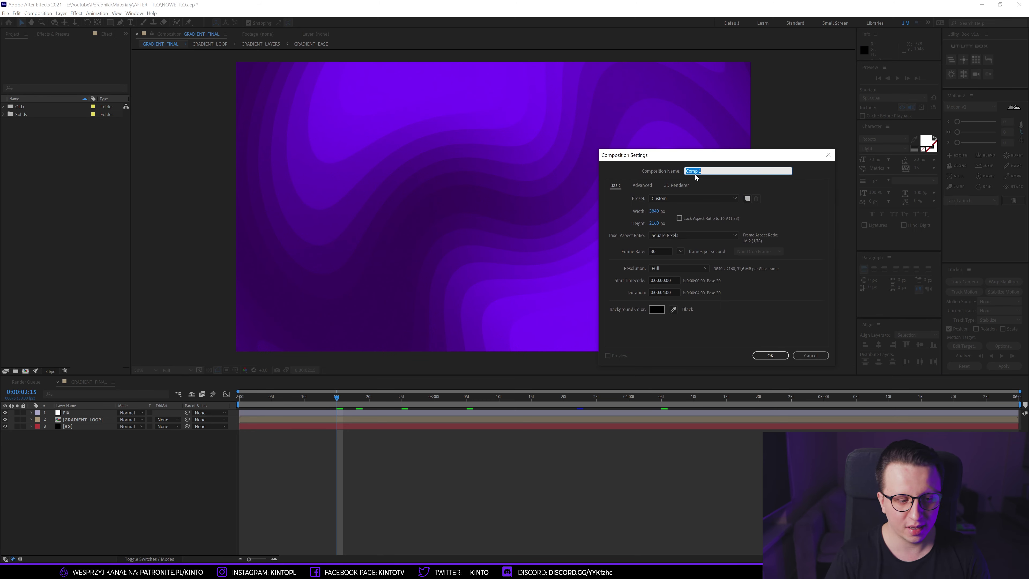
pyautogui.write('G')
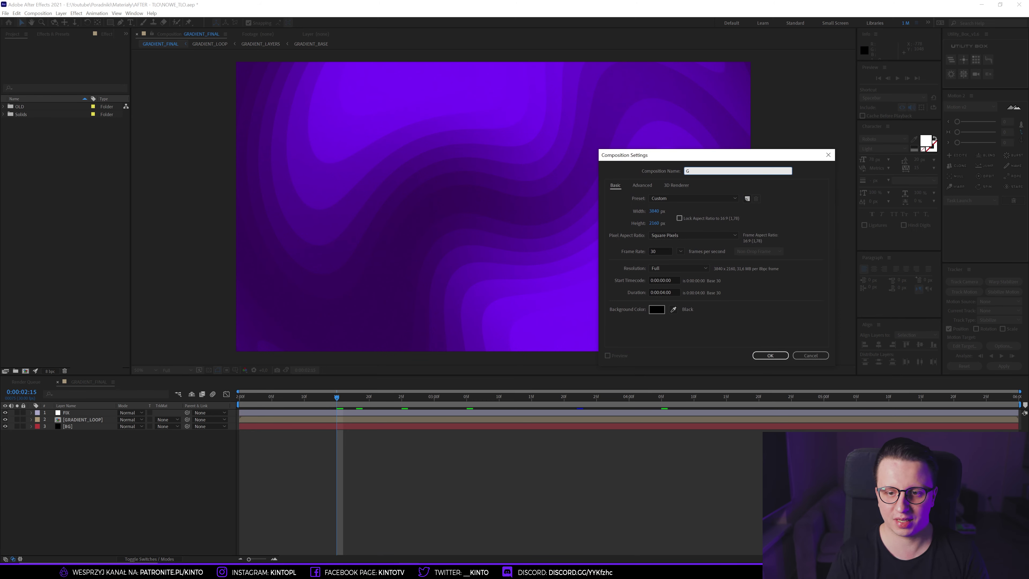
pyautogui.write('RADIENT_TUTORIAL_FINAL')
pyautogui.hotkey('ctrl', 'a')
pyautogui.click(704, 211)
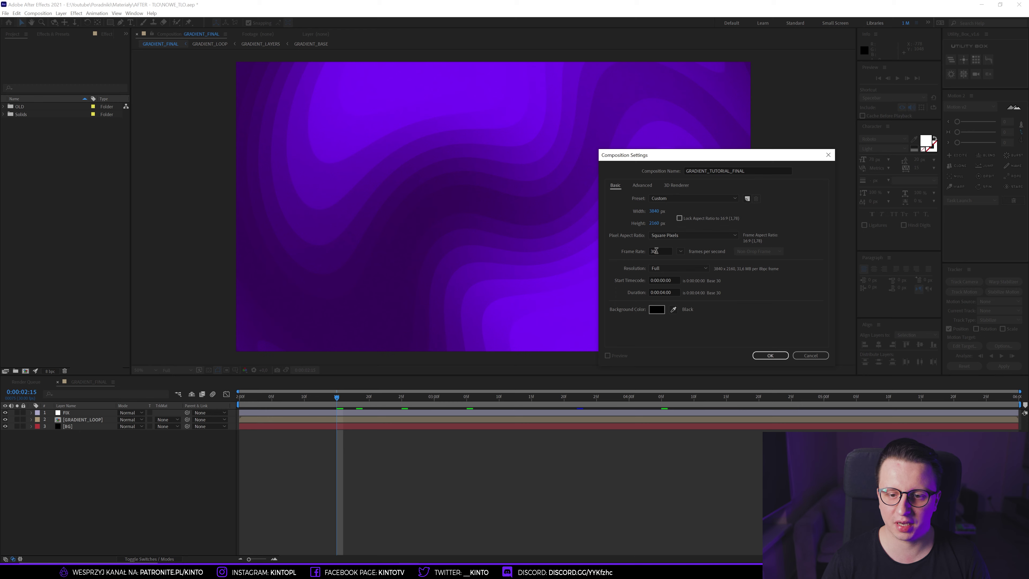
pyautogui.click(664, 292)
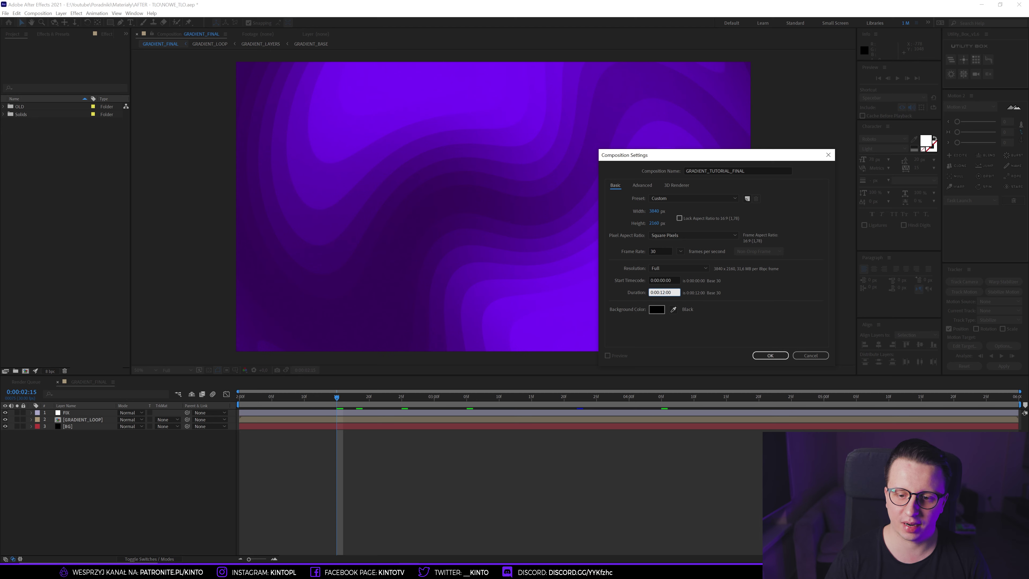
pyautogui.press('Return')
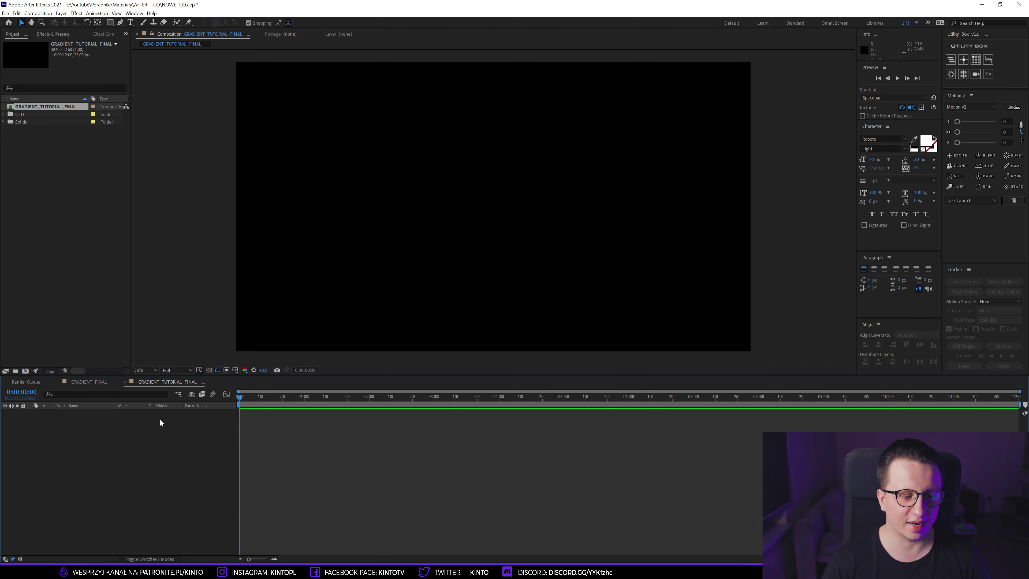
# Step: Add a black full-frame solid named GRADIENT_LINE, then search effects for 'light sw'
pyautogui.hotkey('ctrl', 'y')
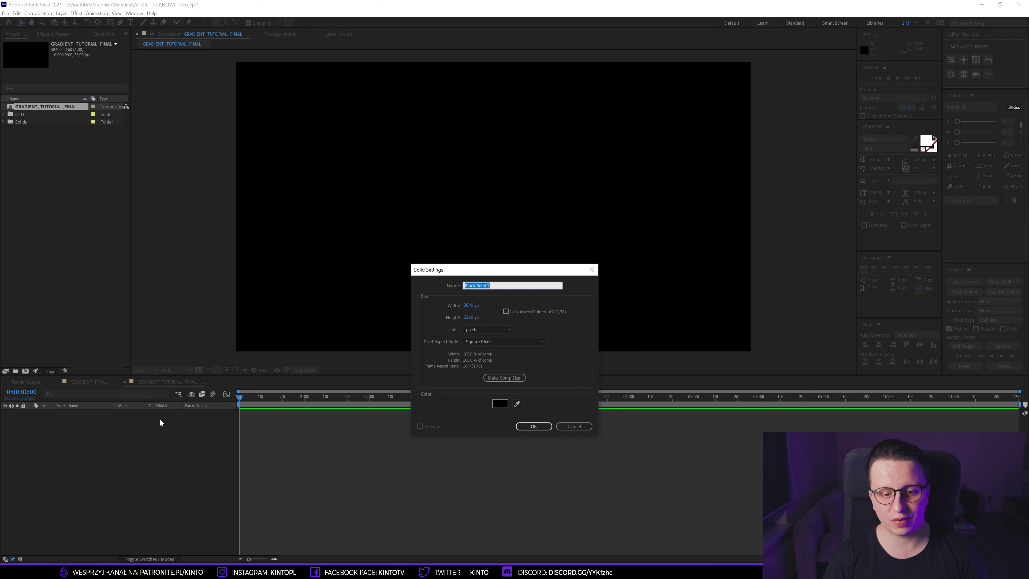
pyautogui.write('GRADIENT_LINE')
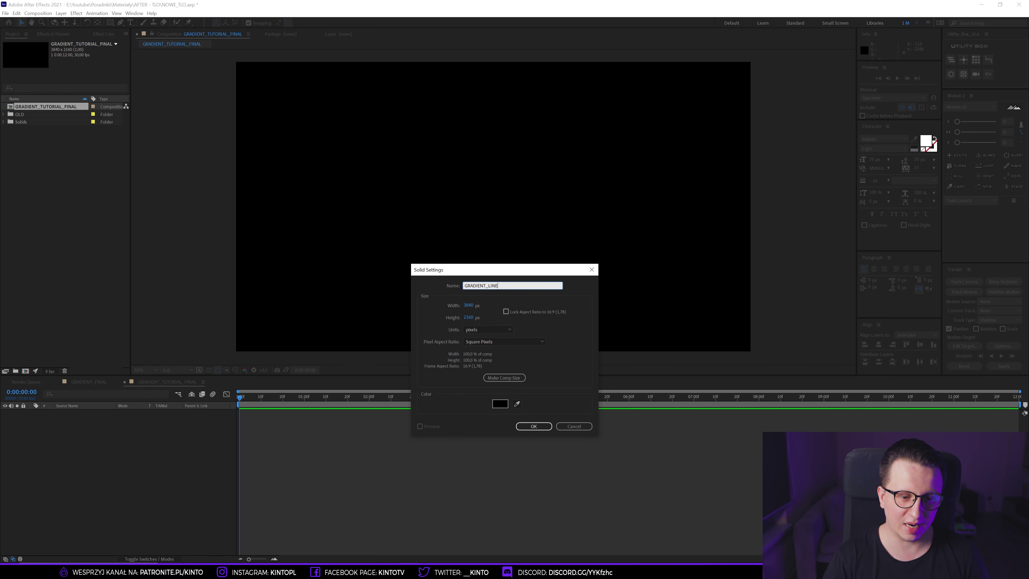
pyautogui.press('Return')
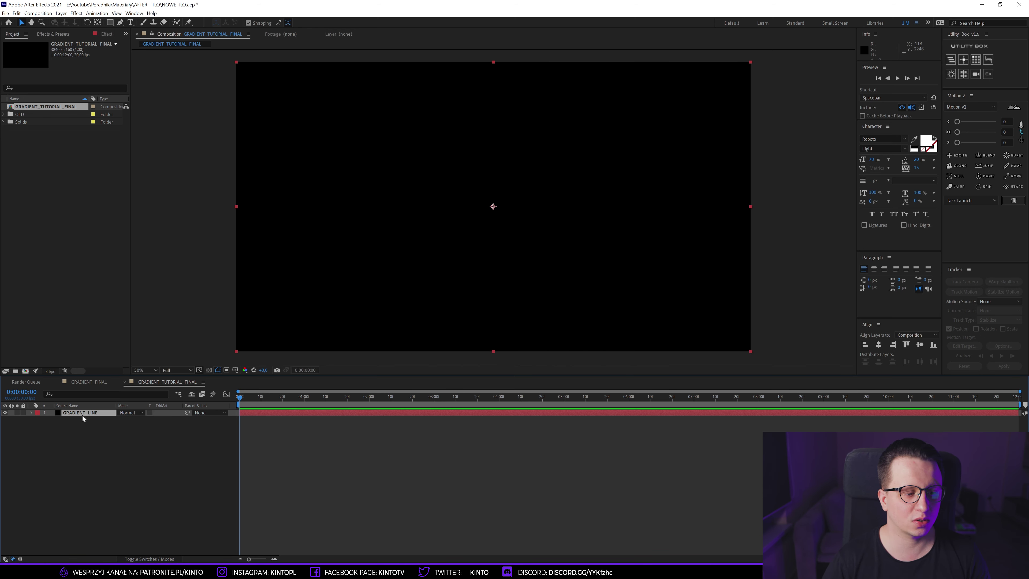
pyautogui.hotkey('ctrl', 'space')
pyautogui.write('light sw')
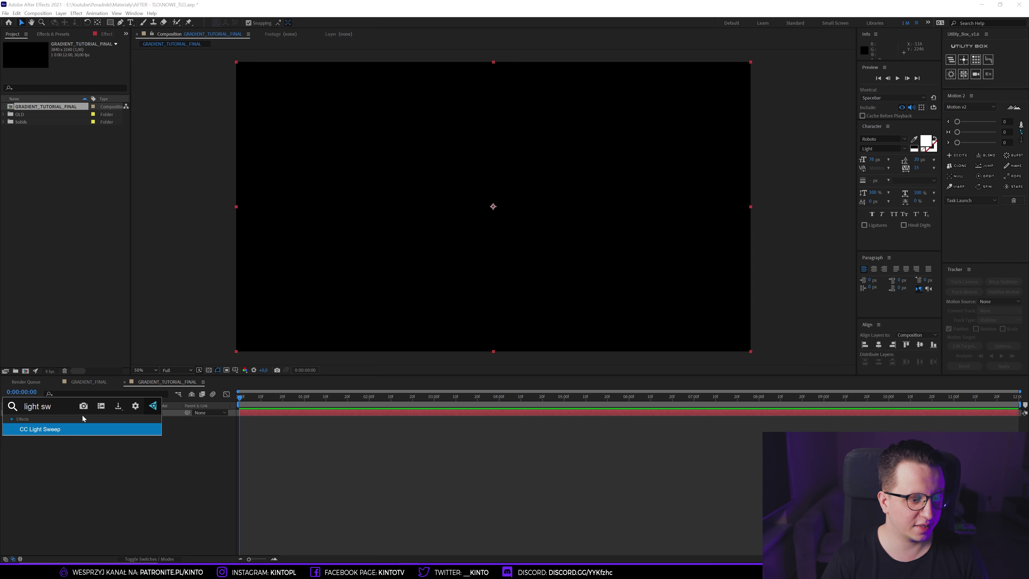
# Step: Apply CC Light Sweep at Direction 0° and centre the thin vertical light line
pyautogui.press('Return')
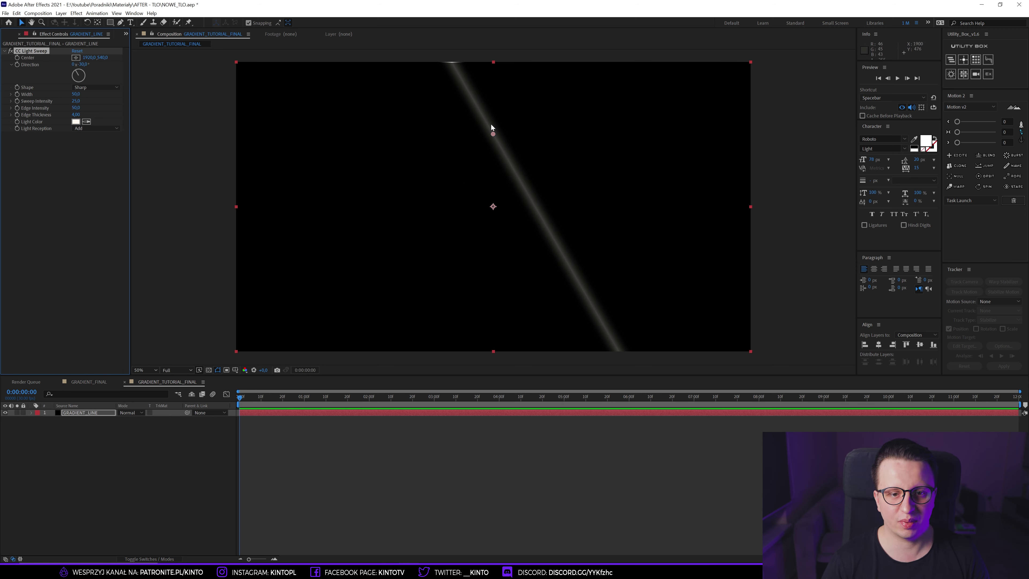
pyautogui.moveTo(494, 135)
pyautogui.mouseDown()
pyautogui.moveTo(665, 208)
pyautogui.moveTo(493, 206)
pyautogui.mouseUp()
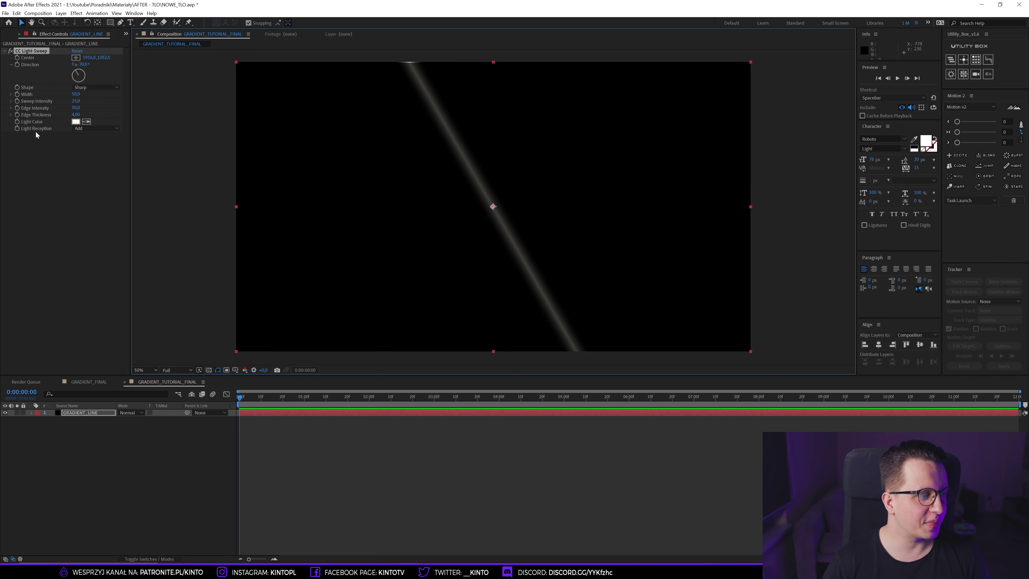
pyautogui.click(83, 64)
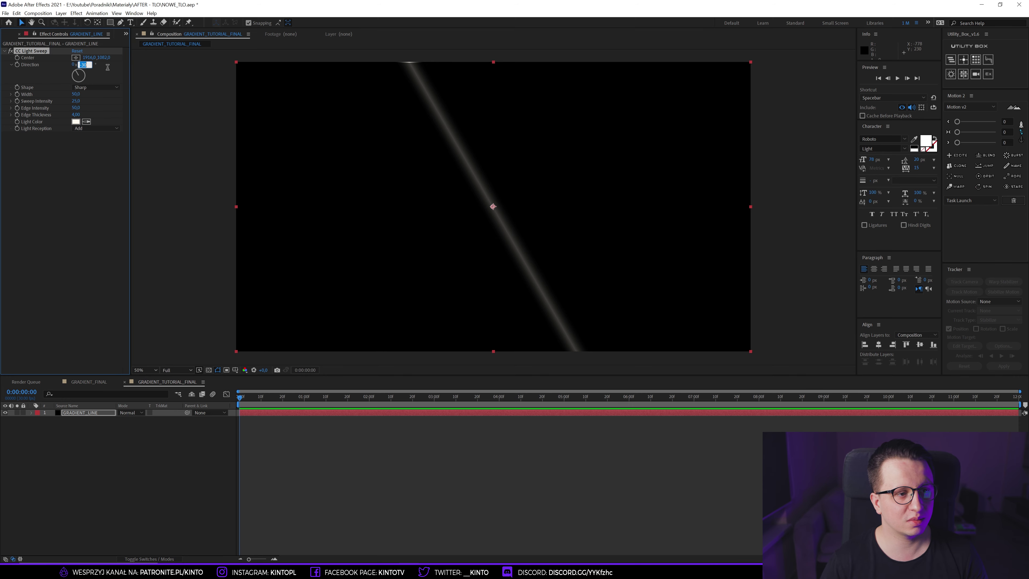
pyautogui.write('0')
pyautogui.press('Return')
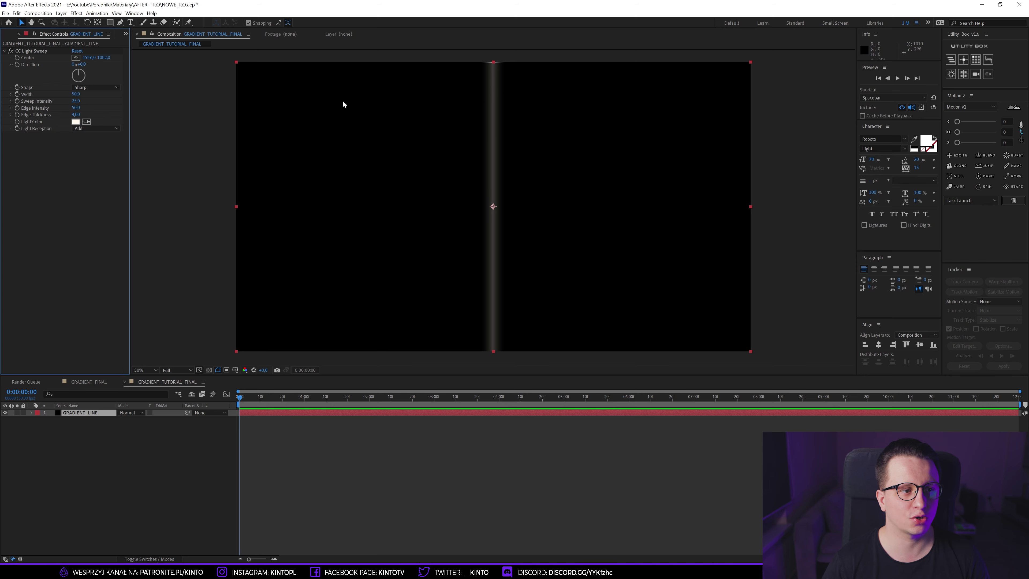
pyautogui.moveTo(87, 57)
pyautogui.mouseDown()
pyautogui.moveTo(107, 89)
pyautogui.moveTo(59, 90)
pyautogui.mouseUp()
pyautogui.moveTo(475, 207)
pyautogui.mouseDown()
pyautogui.moveTo(766, 204)
pyautogui.moveTo(492, 199)
pyautogui.mouseUp()
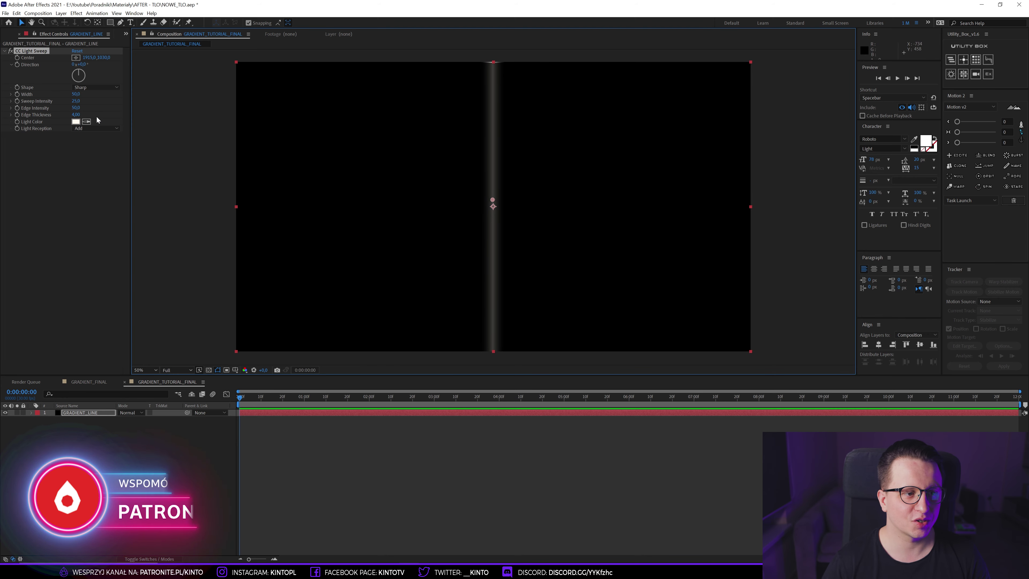
# Step: Set the light sweep Width to 1560 and Sweep Intensity to 90
pyautogui.click(76, 94)
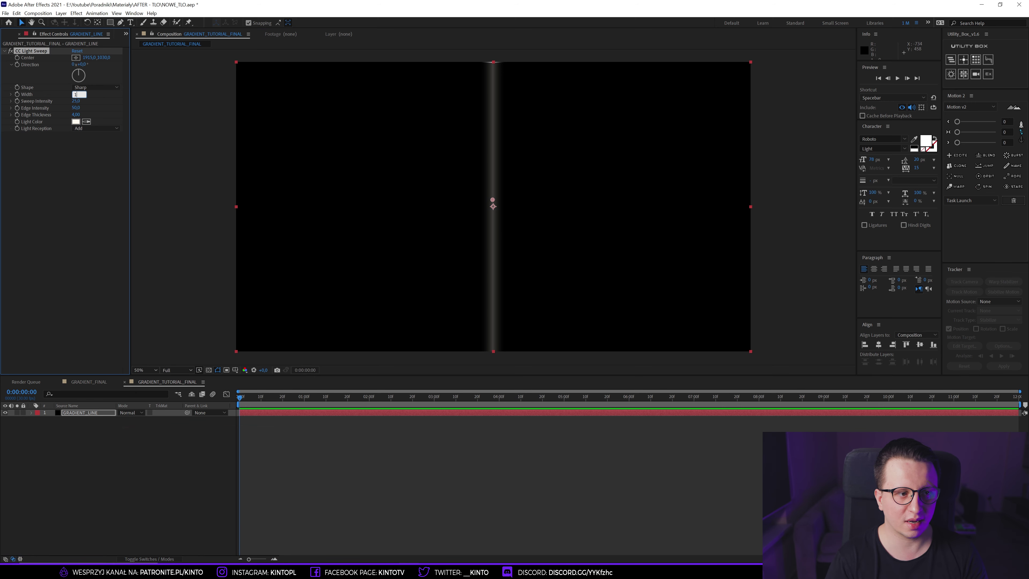
pyautogui.write('1560')
pyautogui.press('Return')
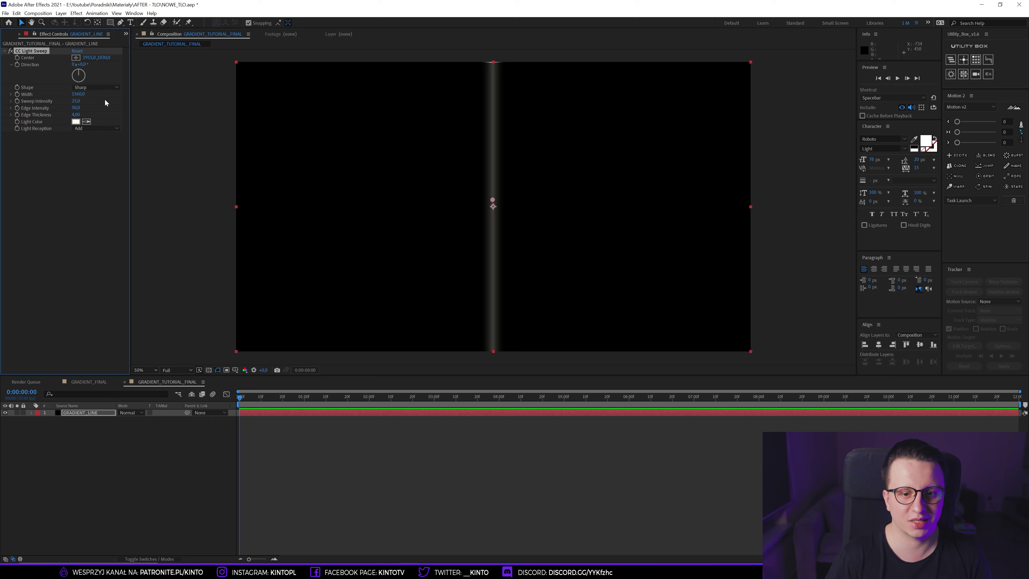
pyautogui.moveTo(492, 201)
pyautogui.mouseDown()
pyautogui.moveTo(290, 186)
pyautogui.moveTo(491, 201)
pyautogui.mouseUp()
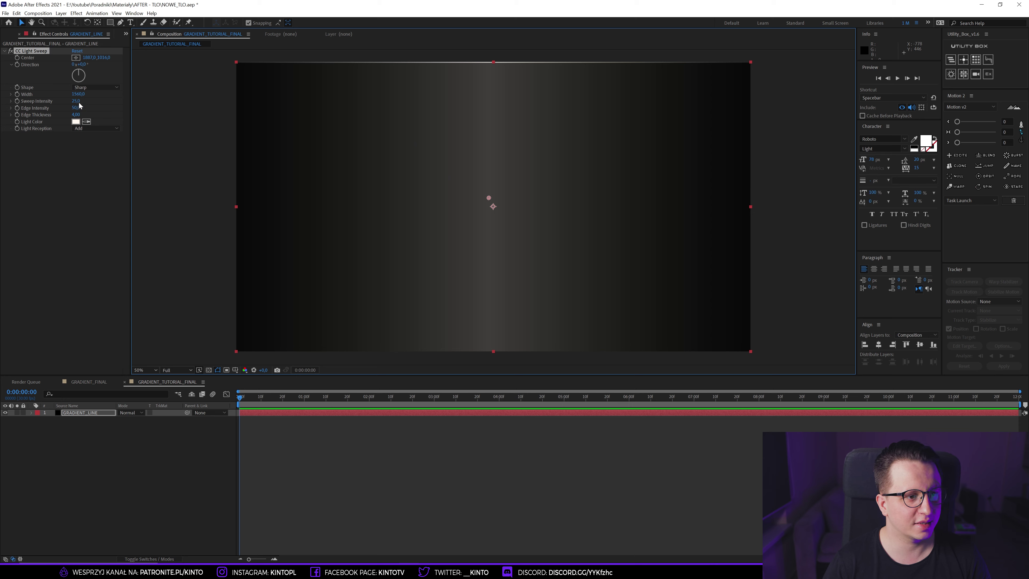
pyautogui.click(76, 101)
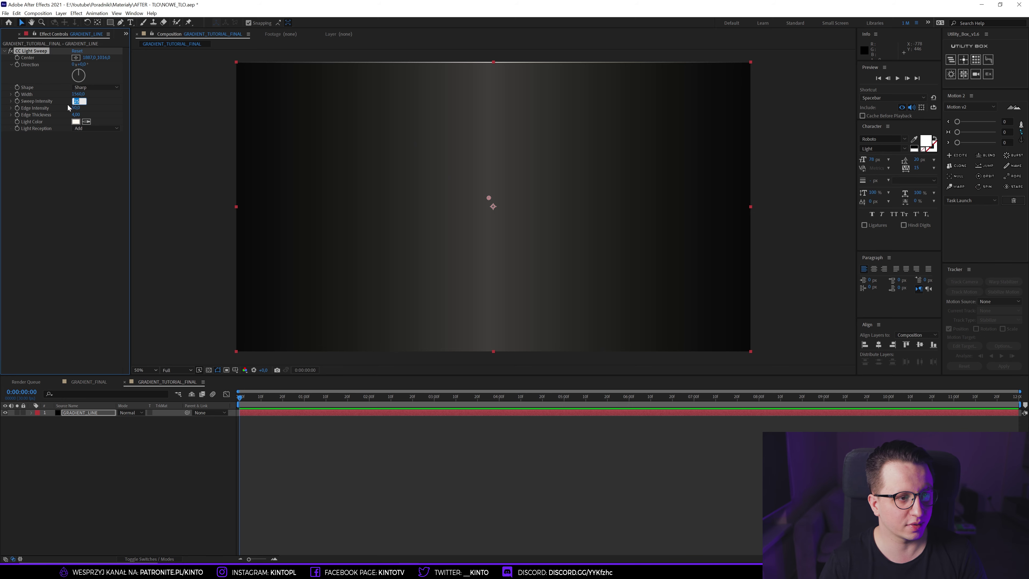
pyautogui.write('90')
pyautogui.press('Return')
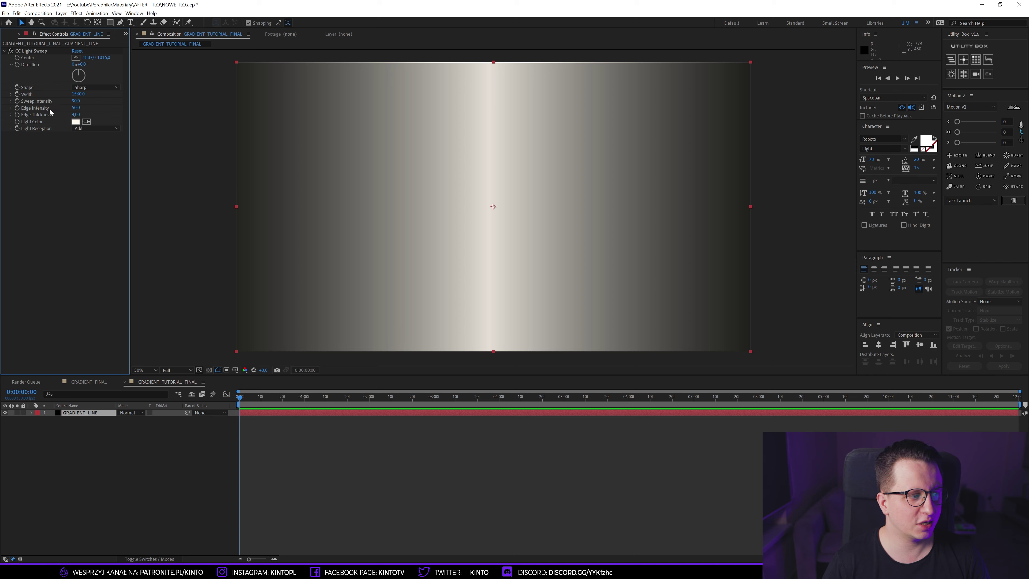
# Step: Set the light sweep Edge Intensity to 0 for a soft-edged band
pyautogui.click(75, 109)
pyautogui.write('0')
pyautogui.press('Return')
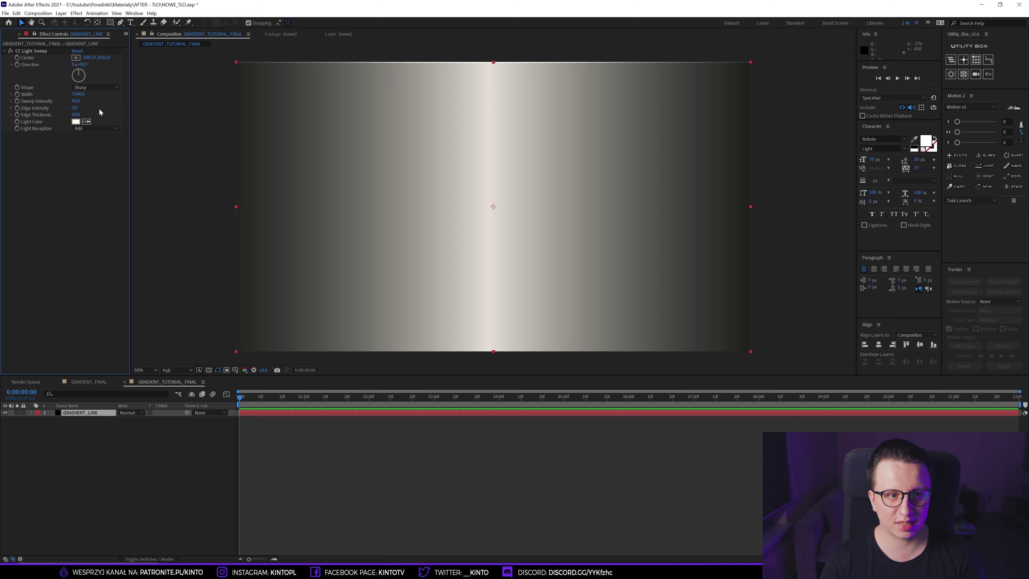
pyautogui.hotkey('ctrl', 'z')
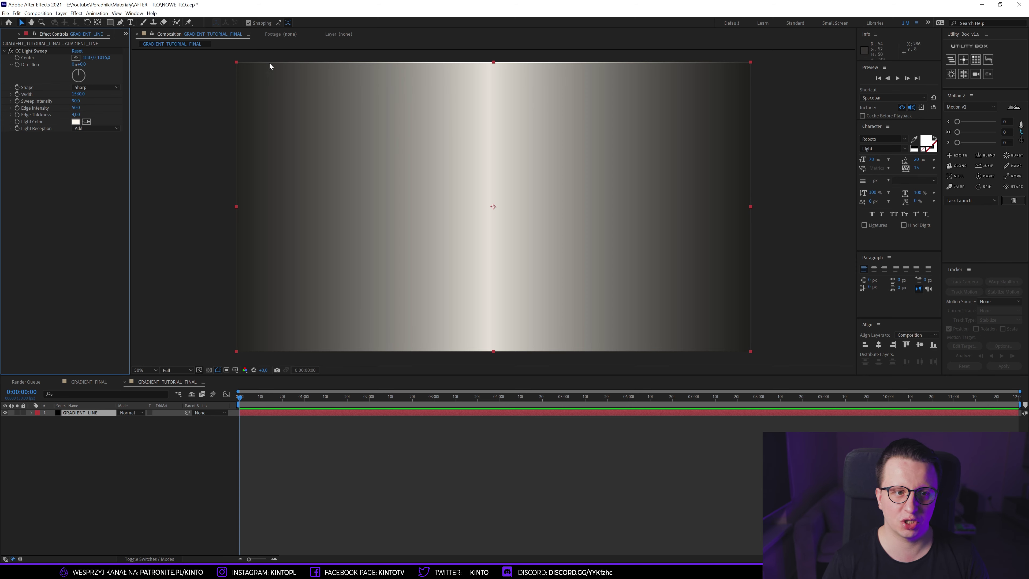
pyautogui.click(75, 108)
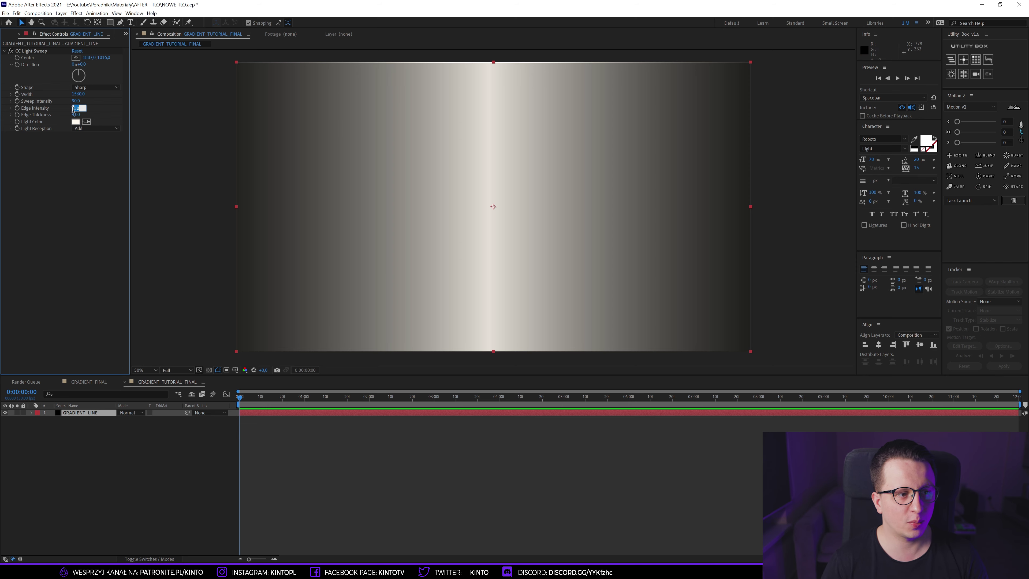
pyautogui.write('0')
pyautogui.press('Return')
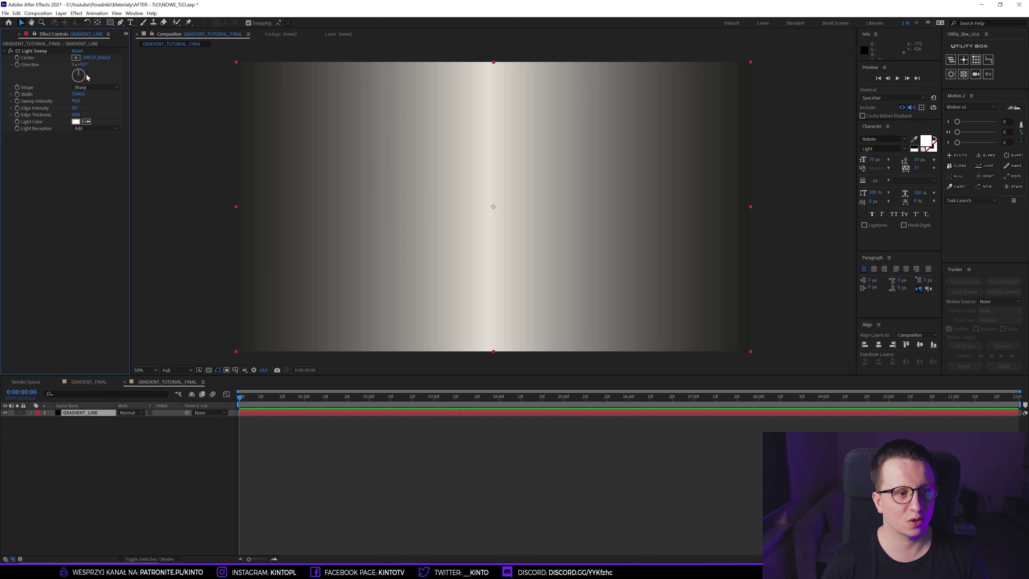
pyautogui.click(33, 51)
# Step: Move the light sweep Center off the left edge and keyframe it at 0:00:00:00
pyautogui.moveTo(518, 197); pyautogui.dragTo(128, 203)
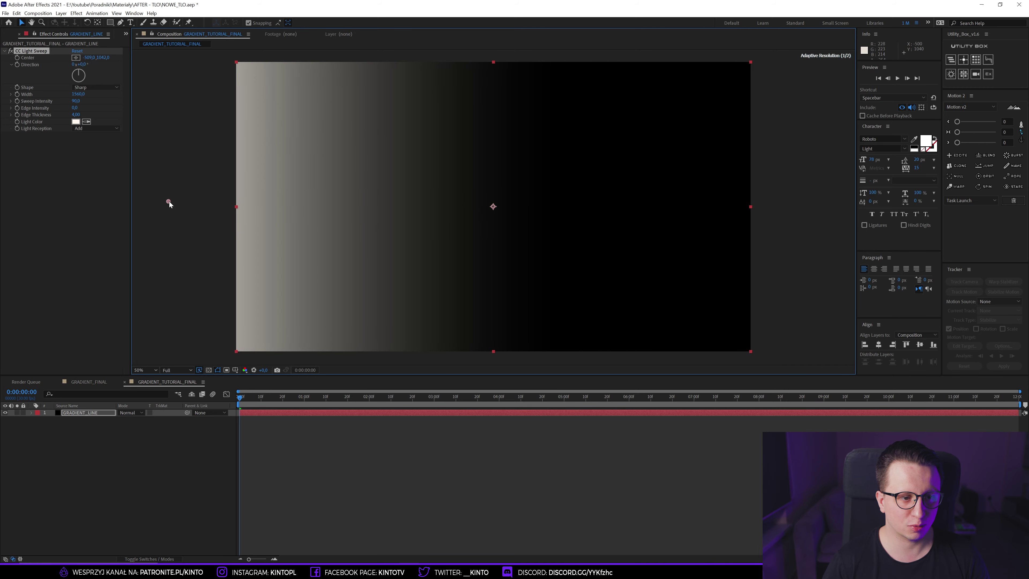
pyautogui.press(',')
pyautogui.press(',')
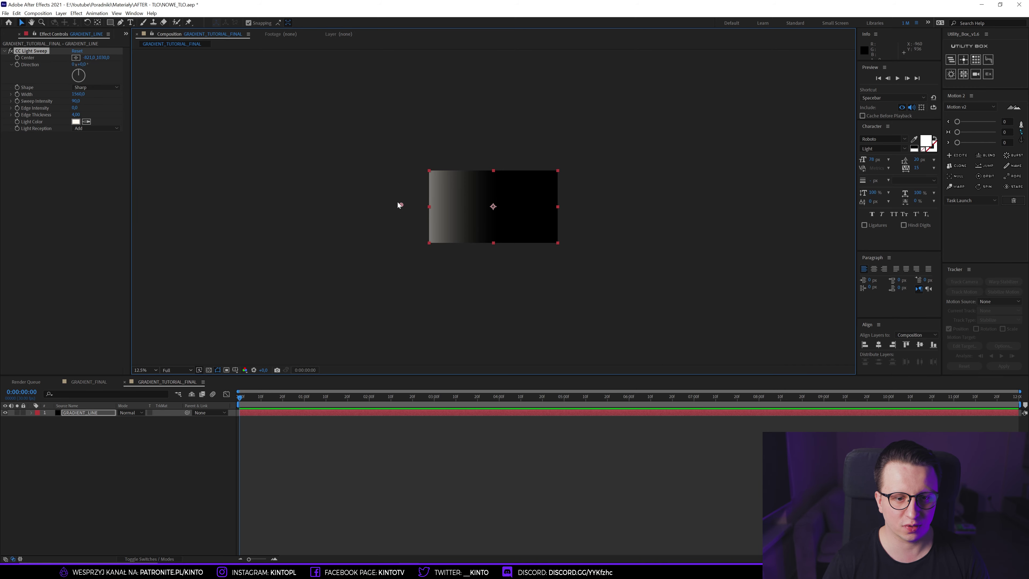
pyautogui.moveTo(397, 207); pyautogui.dragTo(355, 208)
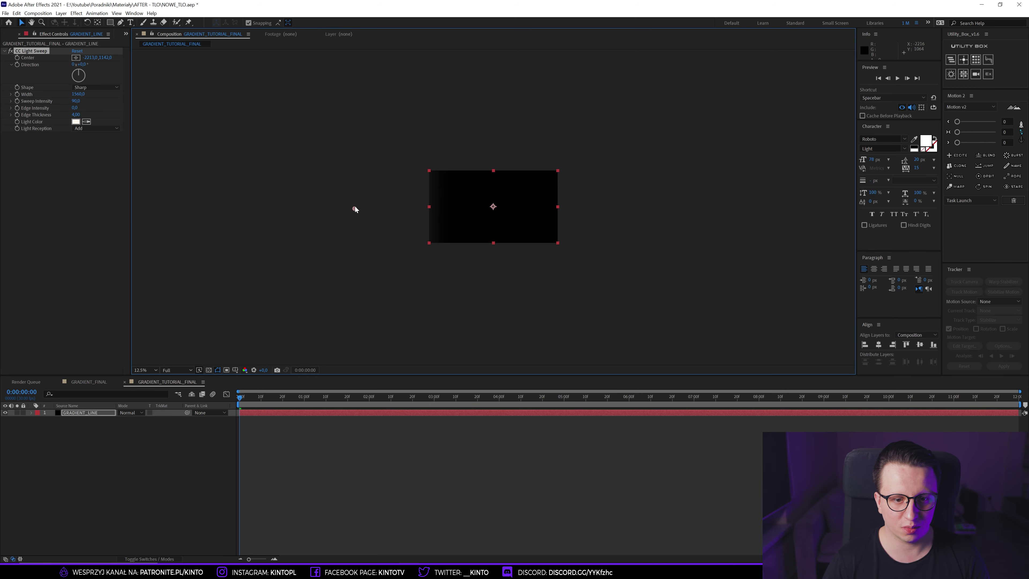
pyautogui.click(146, 370)
pyautogui.click(162, 336)
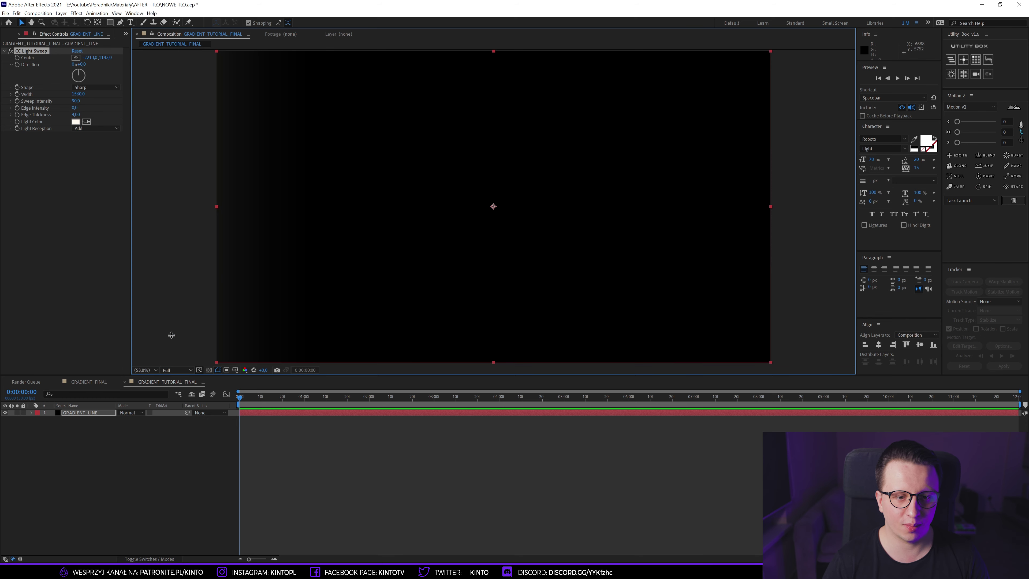
pyautogui.click(33, 57)
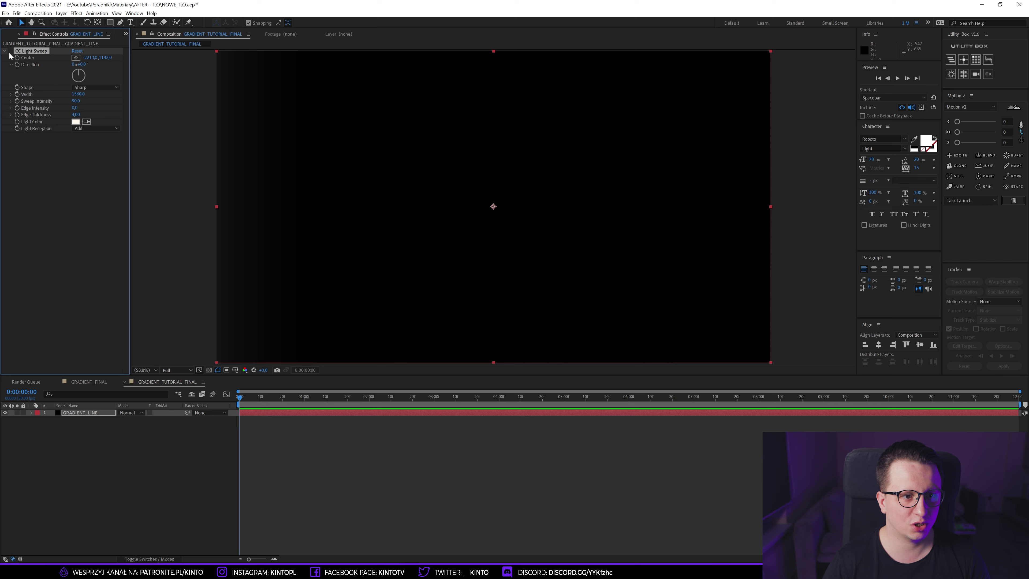
pyautogui.moveTo(89, 58)
pyautogui.mouseDown()
pyautogui.moveTo(32, 70)
pyautogui.moveTo(12, 53)
pyautogui.mouseUp()
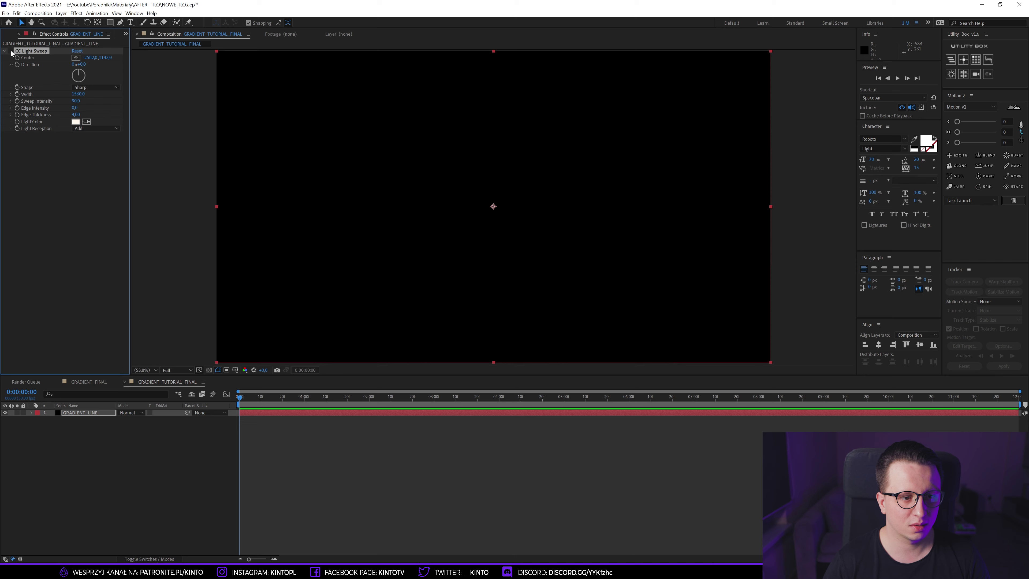
pyautogui.moveTo(83, 57); pyautogui.dragTo(25, 51)
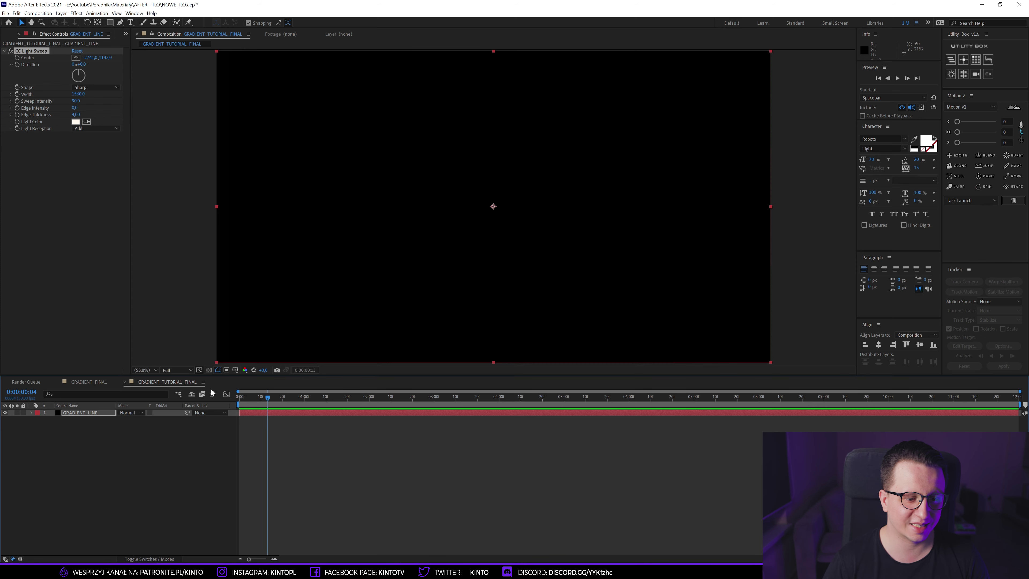
pyautogui.click(16, 58)
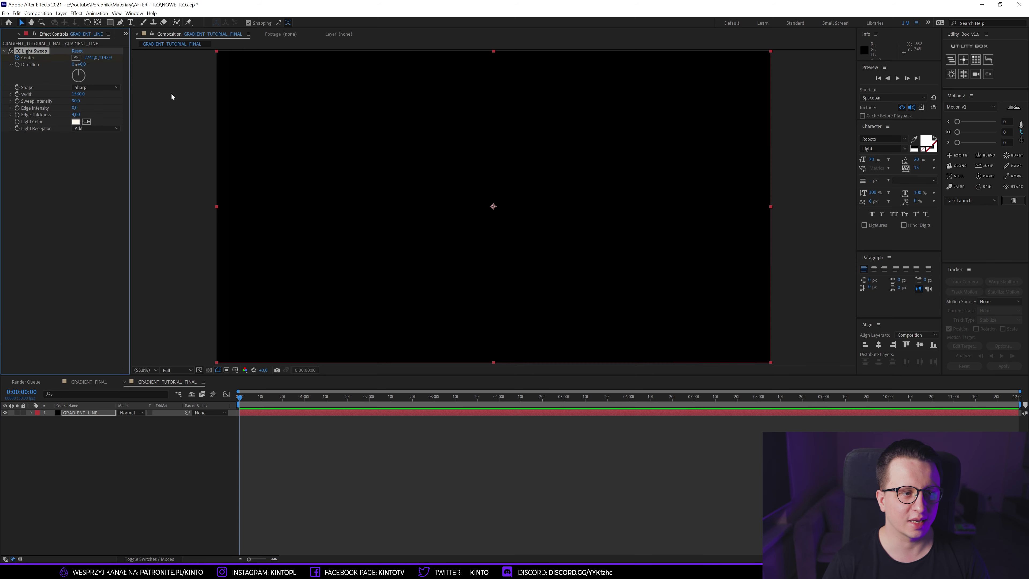
# Step: At 0:00:04:00, keyframe the Center past the right edge, then select both Center keyframes
pyautogui.click(499, 398)
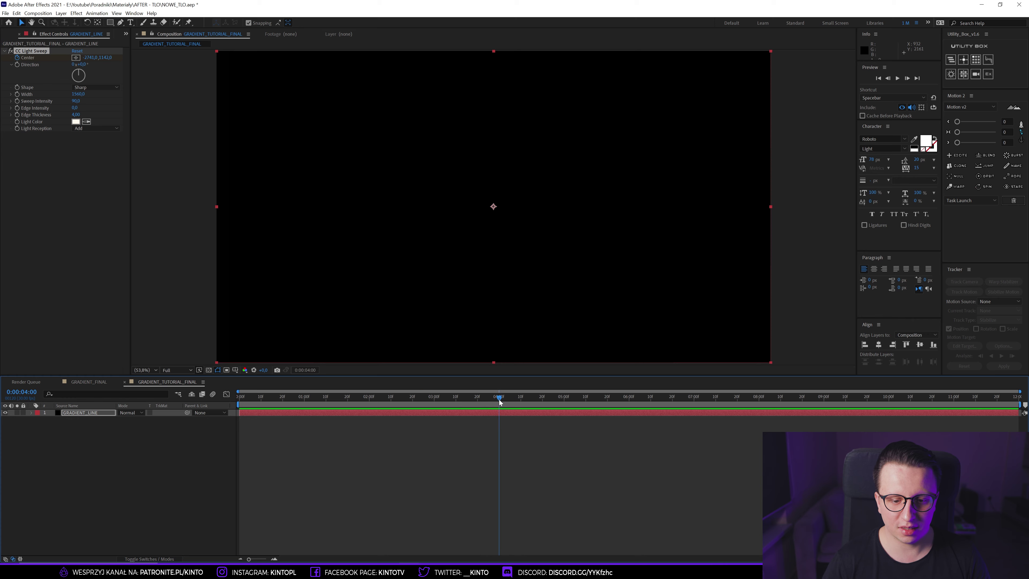
pyautogui.moveTo(92, 58)
pyautogui.mouseDown()
pyautogui.moveTo(132, 57)
pyautogui.moveTo(392, 181)
pyautogui.mouseUp()
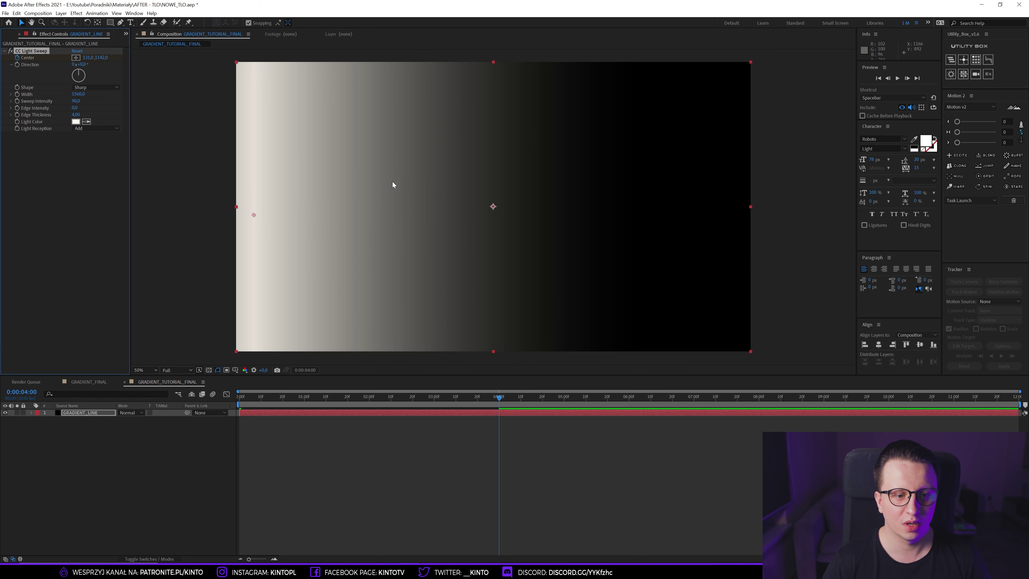
pyautogui.press(',')
pyautogui.press(',')
pyautogui.press(',')
pyautogui.moveTo(433, 209); pyautogui.dragTo(639, 216)
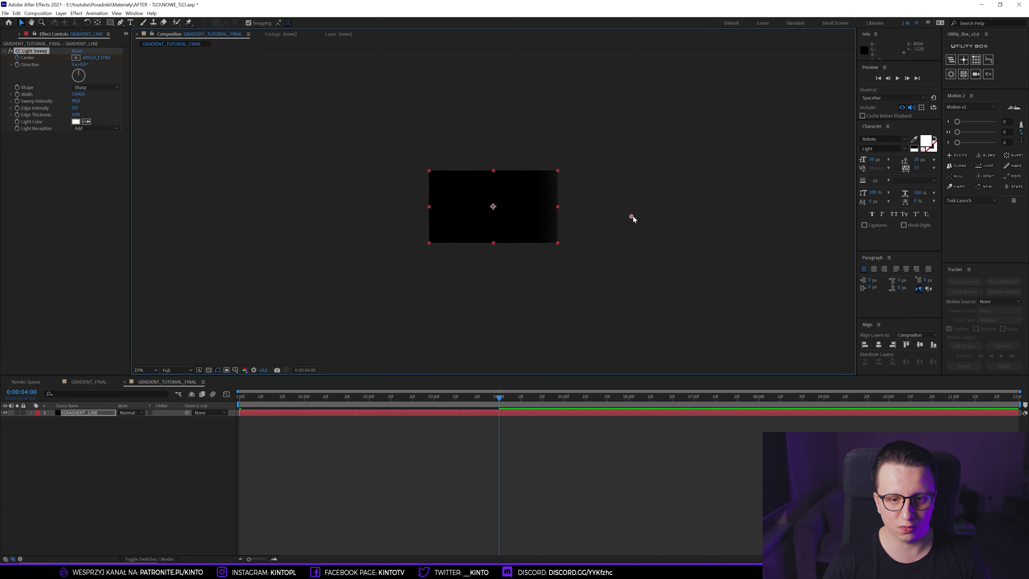
pyautogui.press('.')
pyautogui.press('.')
pyautogui.press('.')
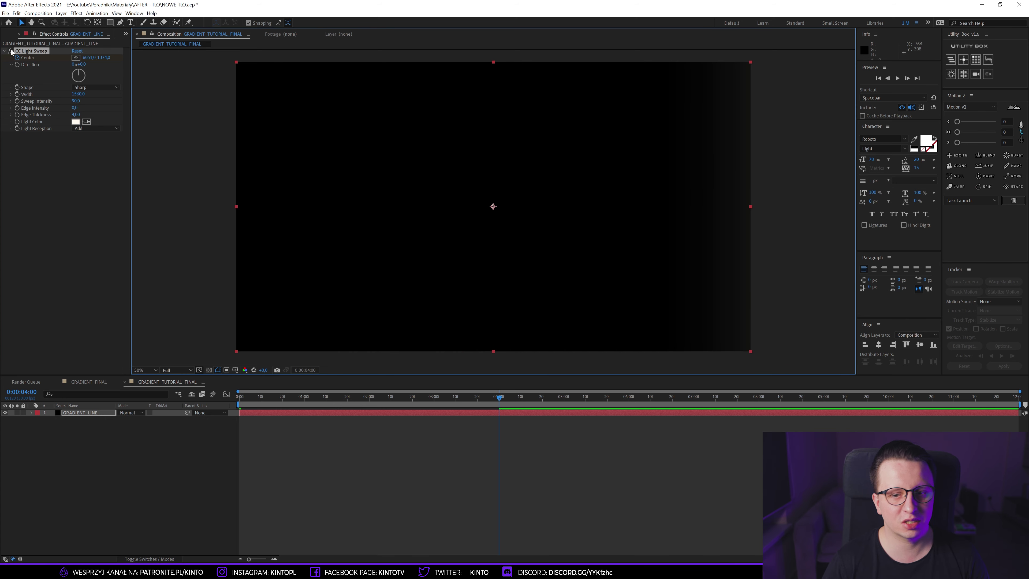
pyautogui.click(11, 52)
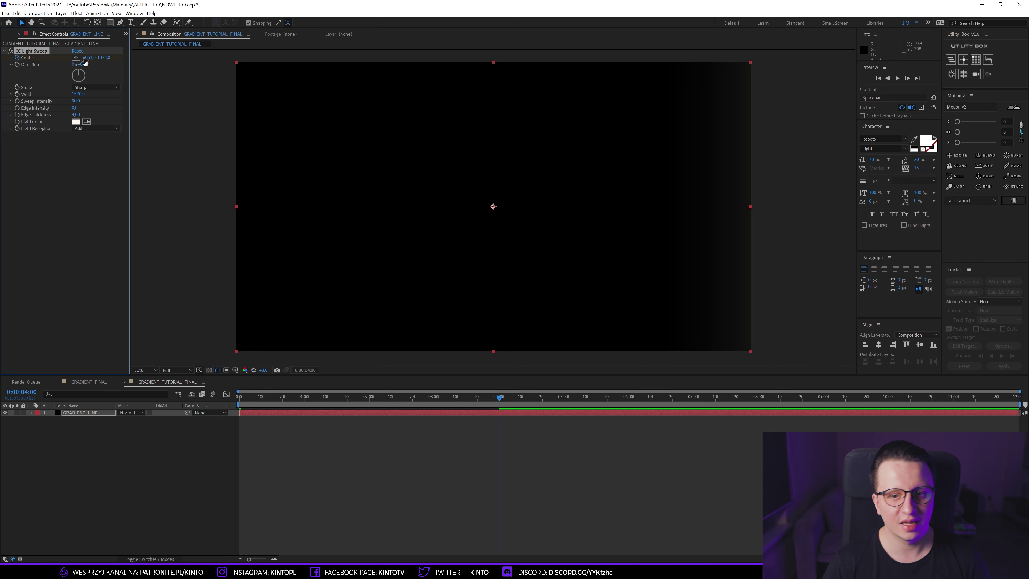
pyautogui.moveTo(84, 61); pyautogui.dragTo(140, 61)
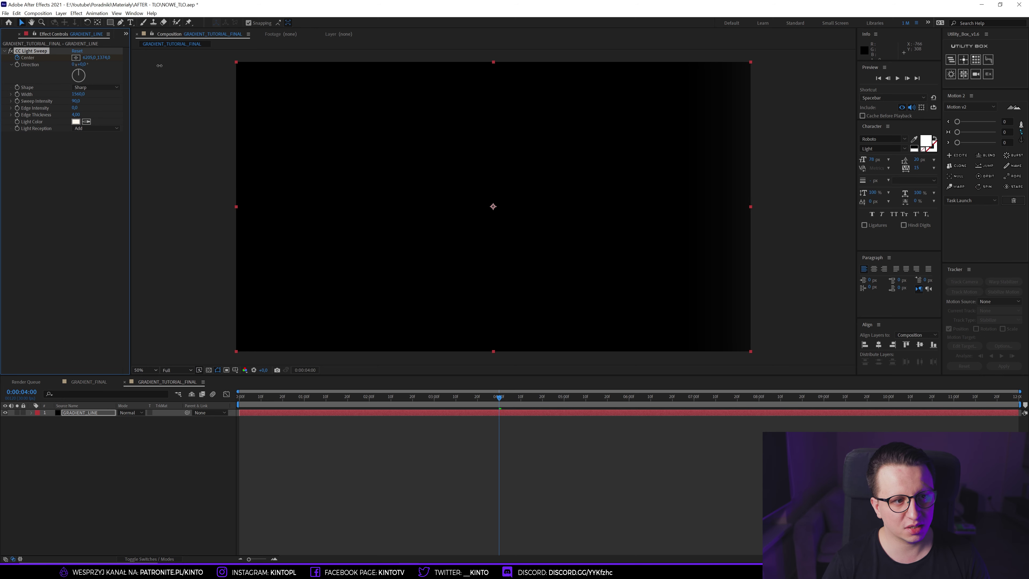
pyautogui.click(11, 52)
pyautogui.click(11, 51)
pyautogui.click(11, 51)
pyautogui.click(10, 51)
pyautogui.moveTo(88, 57); pyautogui.dragTo(104, 57)
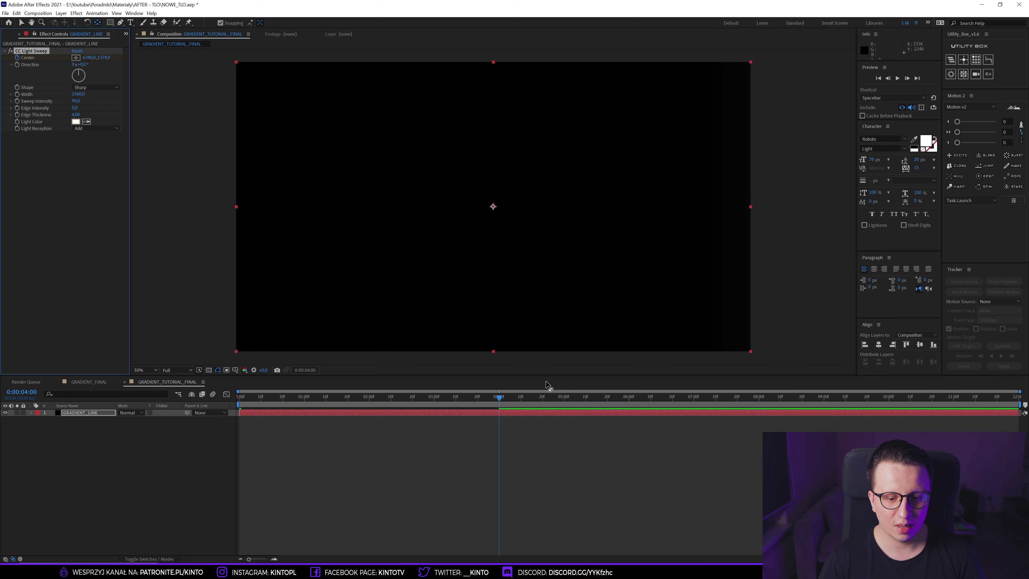
pyautogui.press('u')
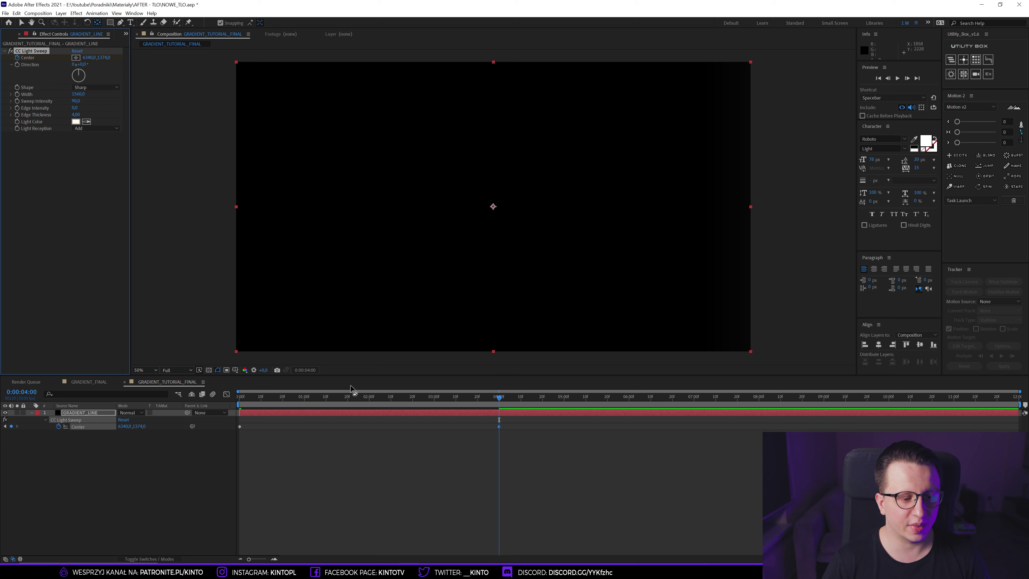
pyautogui.moveTo(559, 440); pyautogui.dragTo(234, 411)
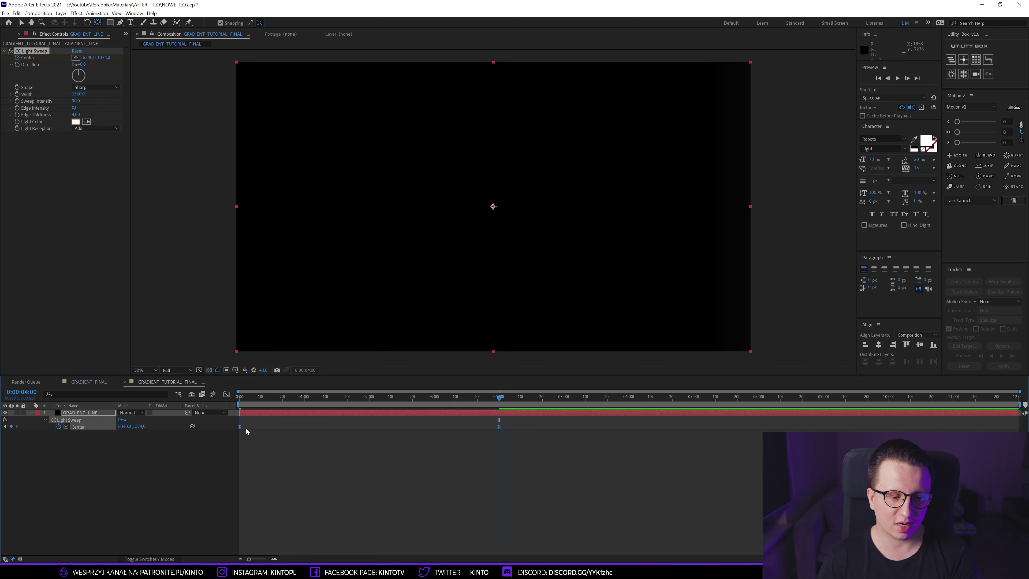
# Step: Ease both Center keyframes in the speed graph so the sweep peaks mid-move
pyautogui.click(226, 394)
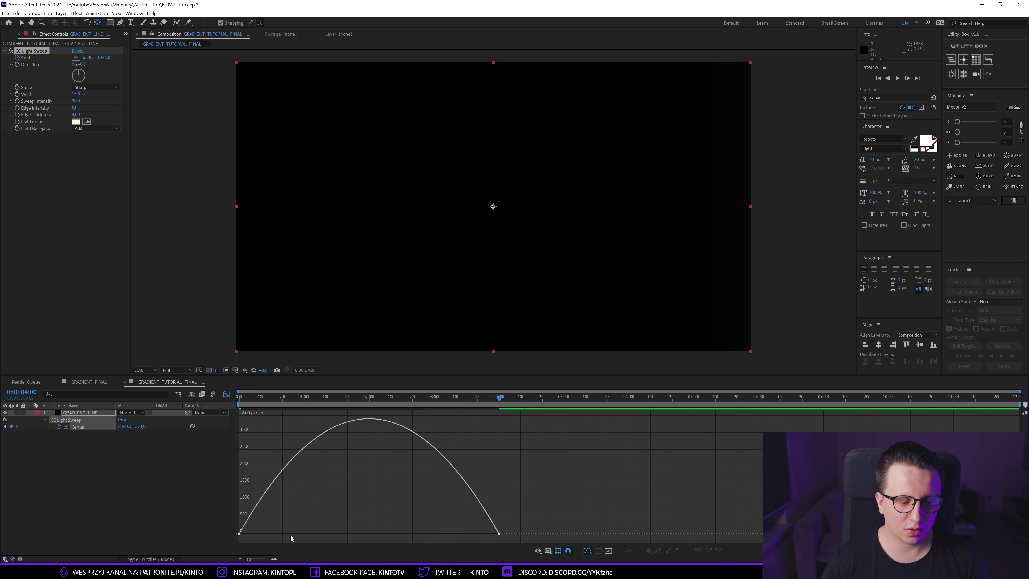
pyautogui.moveTo(271, 540); pyautogui.dragTo(315, 533)
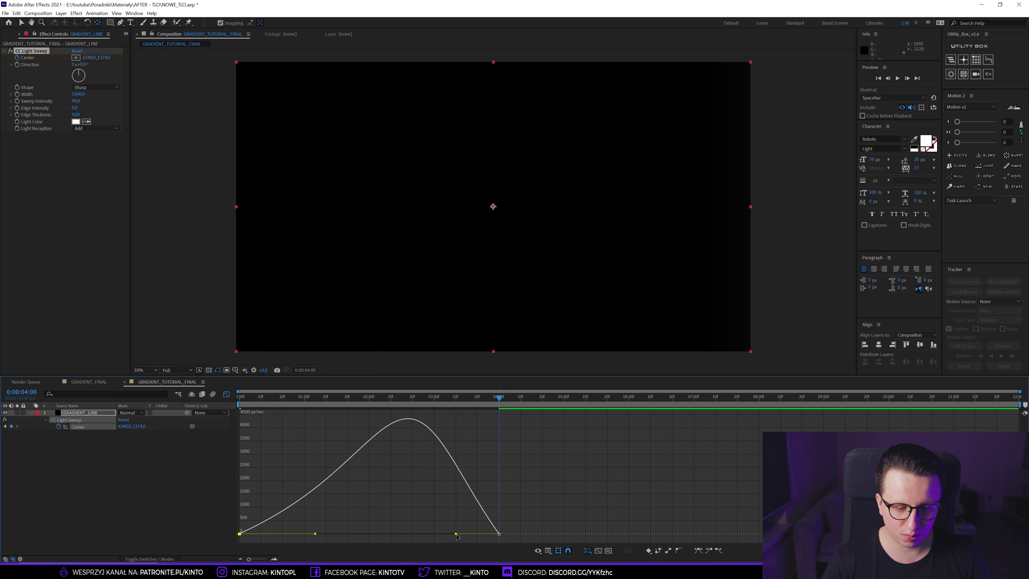
pyautogui.moveTo(456, 533); pyautogui.dragTo(423, 534)
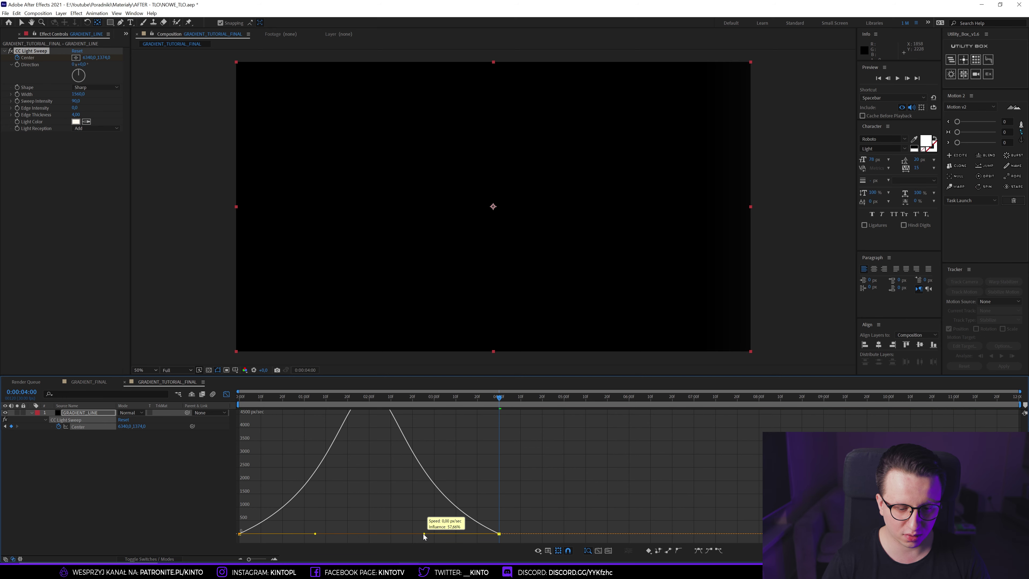
# Step: Preview the eased sweep from the start, stopping with the band mid-composition
pyautogui.press('Home')
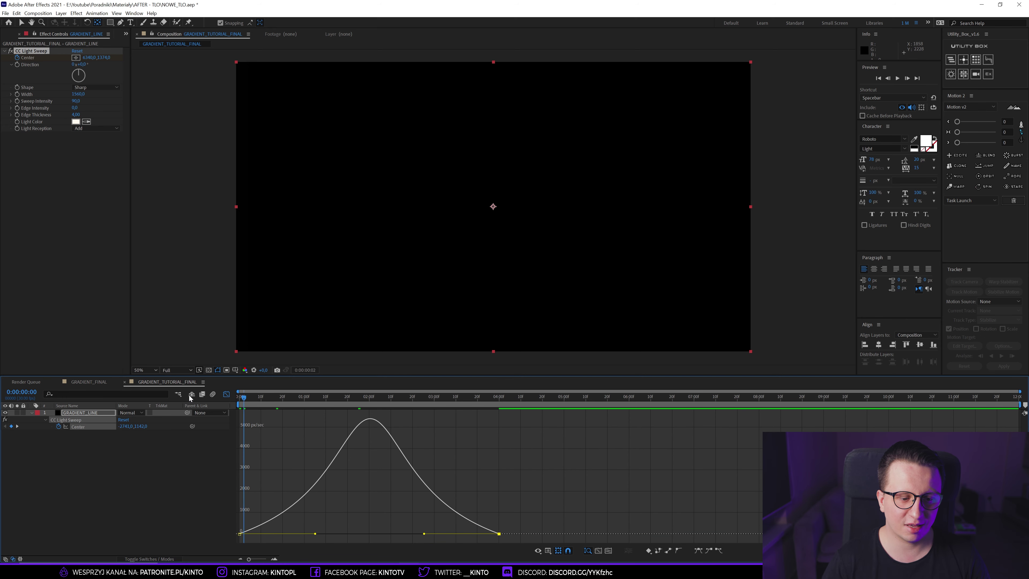
pyautogui.press('space')
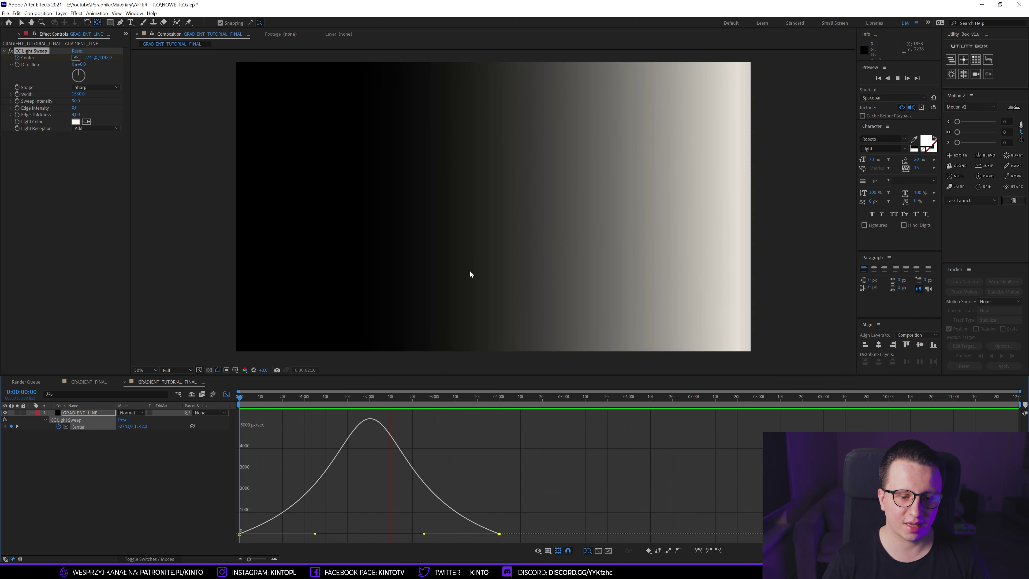
pyautogui.press('space')
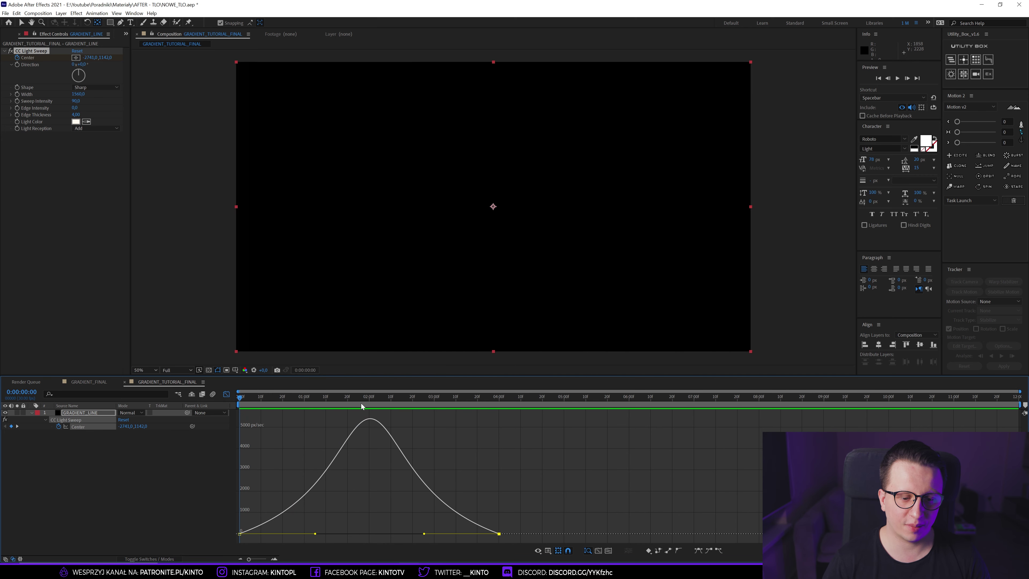
pyautogui.press('space')
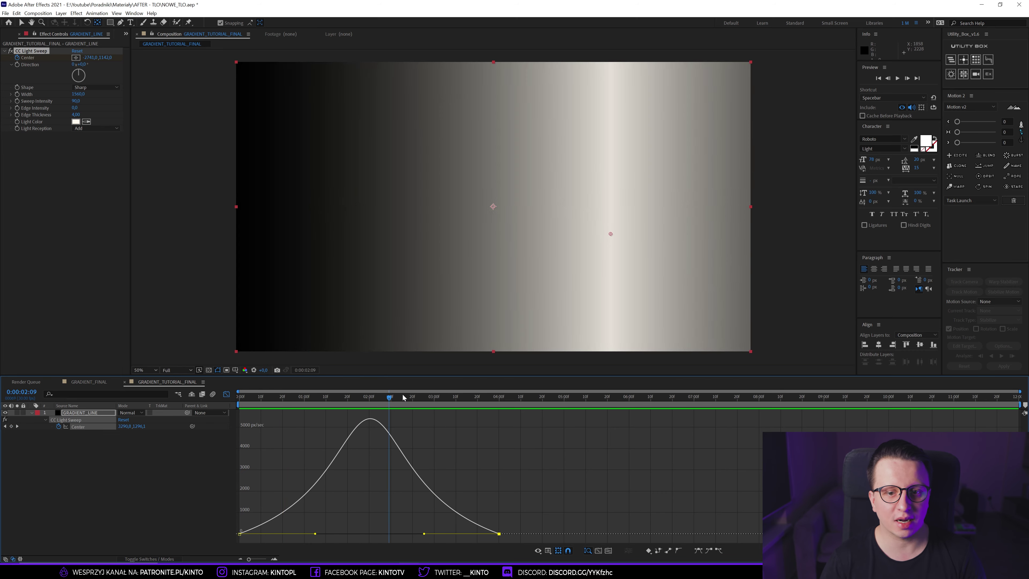
pyautogui.click(478, 396)
pyautogui.moveTo(478, 396); pyautogui.dragTo(241, 396)
pyautogui.press('space')
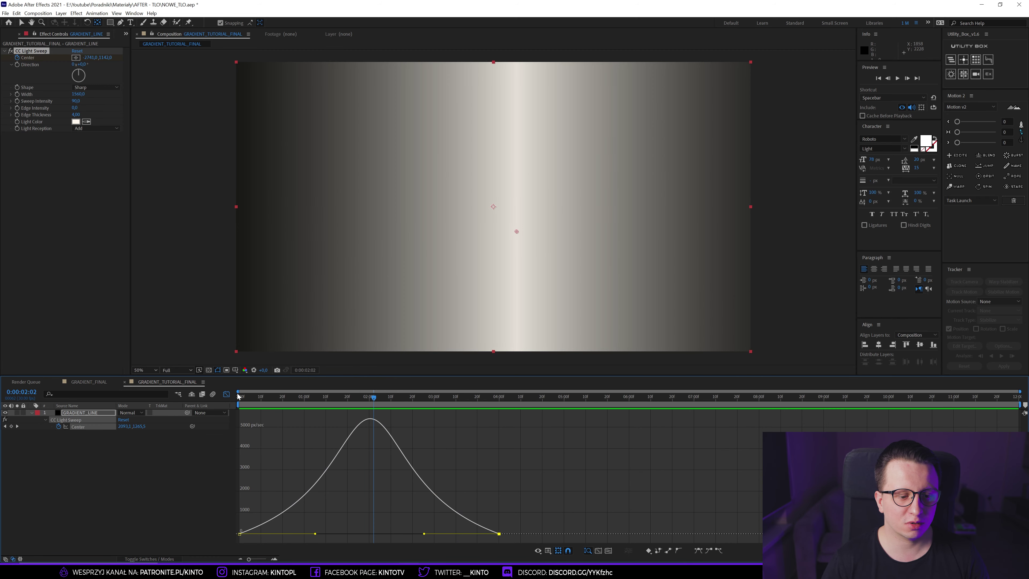
pyautogui.click(229, 393)
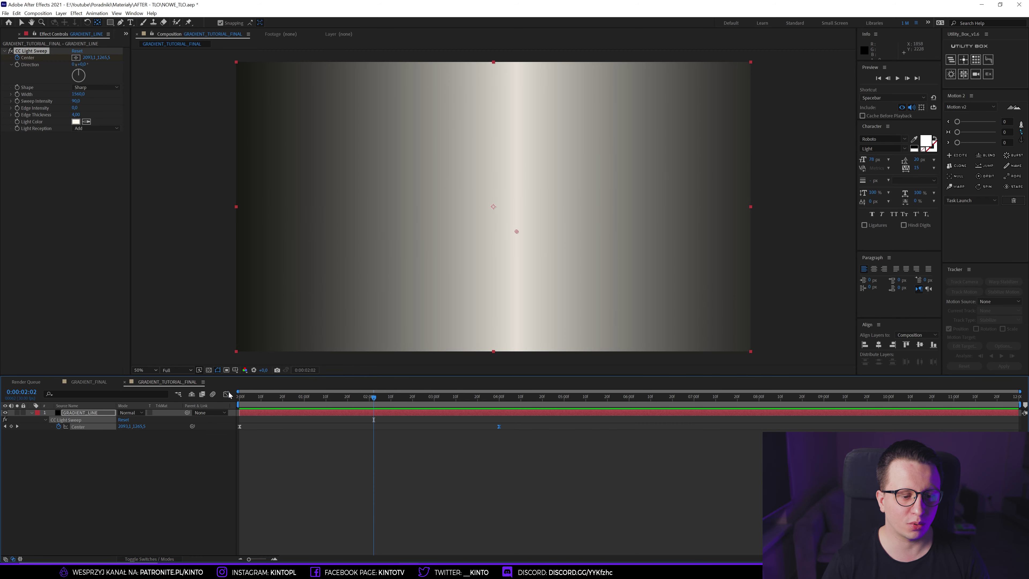
# Step: Add a loopOut() expression to the CC Light Sweep Center
pyautogui.click(89, 452)
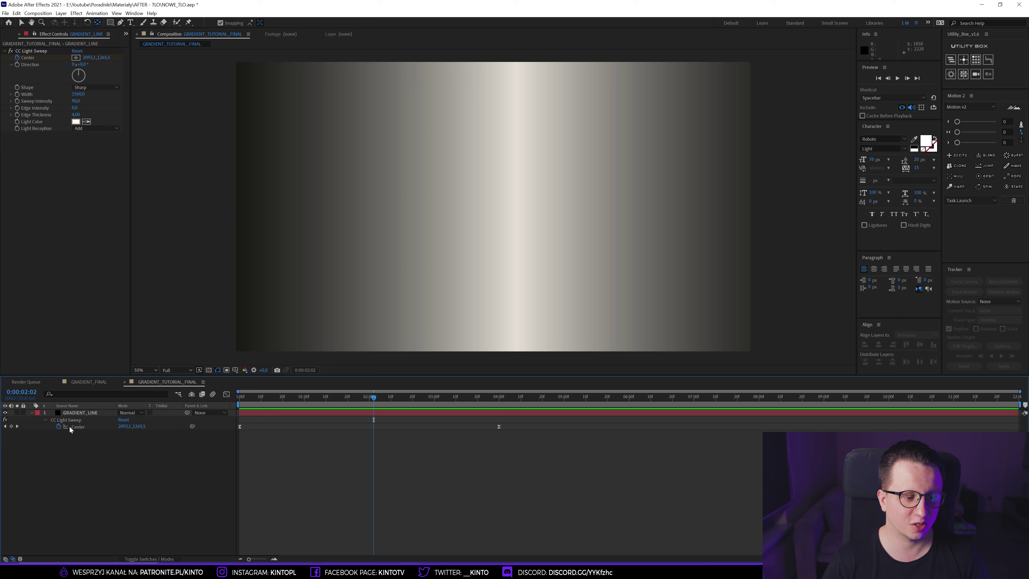
pyautogui.keyDown('alt'); pyautogui.click(59, 426); pyautogui.keyUp('alt')
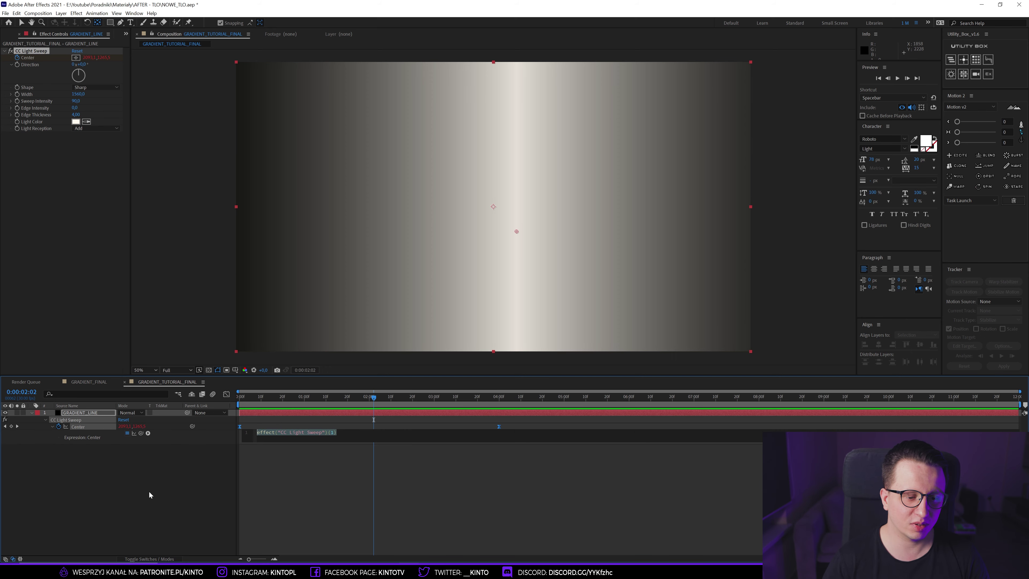
pyautogui.write('loop')
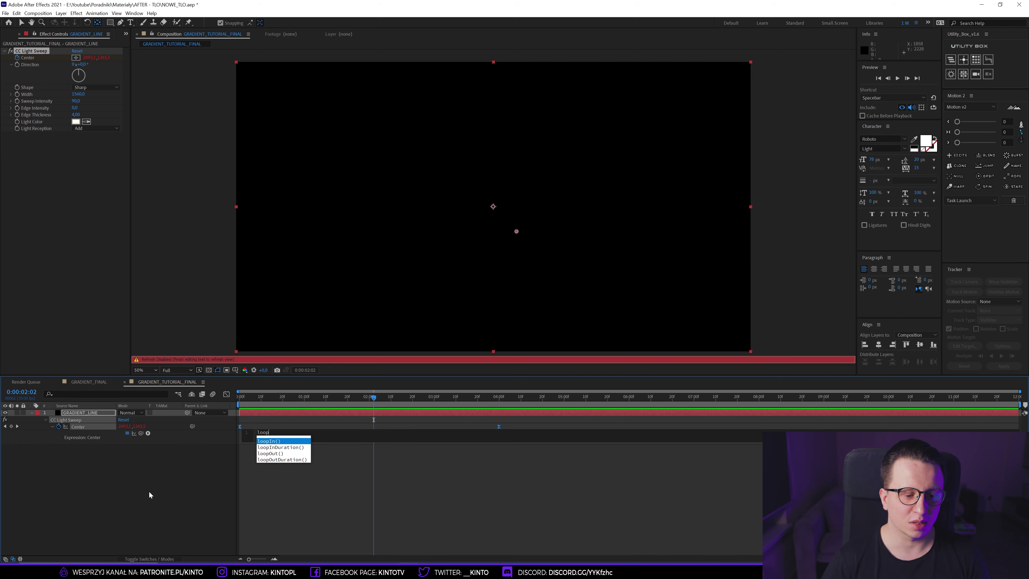
pyautogui.press('Down')
pyautogui.press('Down')
pyautogui.press('Return')
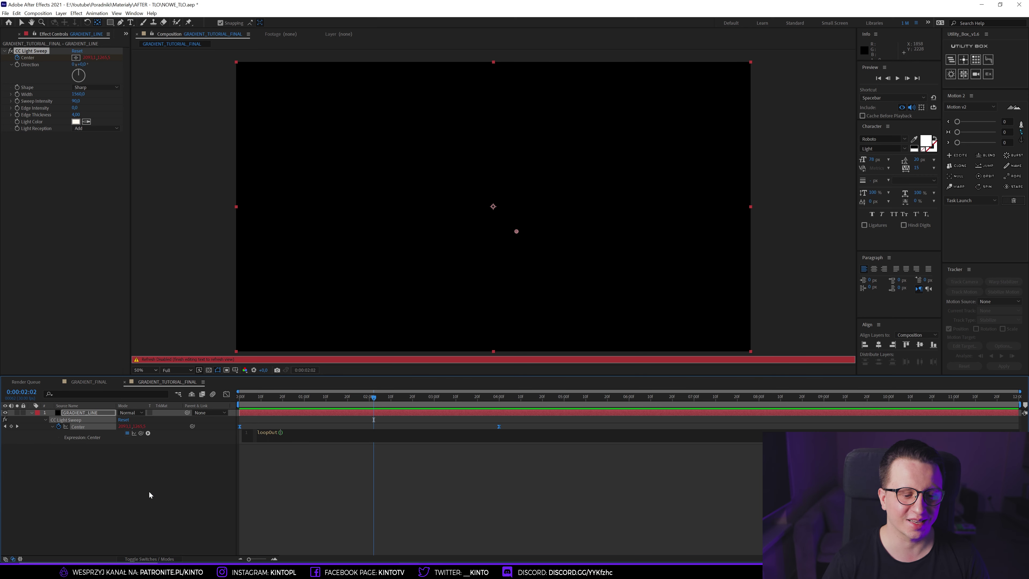
pyautogui.click(149, 490)
# Step: Preview the looping light sweep from the first frame
pyautogui.moveTo(384, 397); pyautogui.dragTo(174, 406)
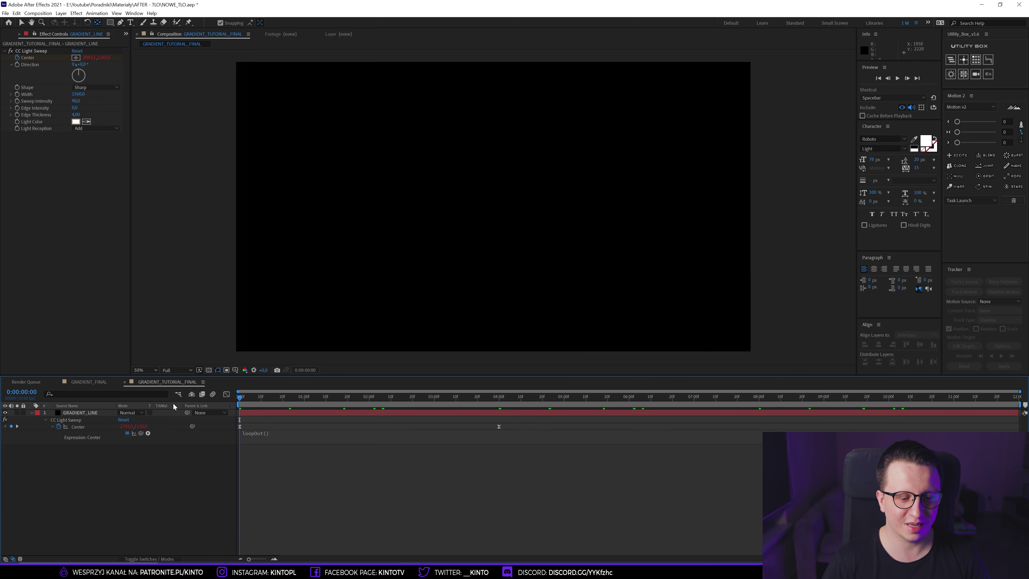
pyautogui.press('space')
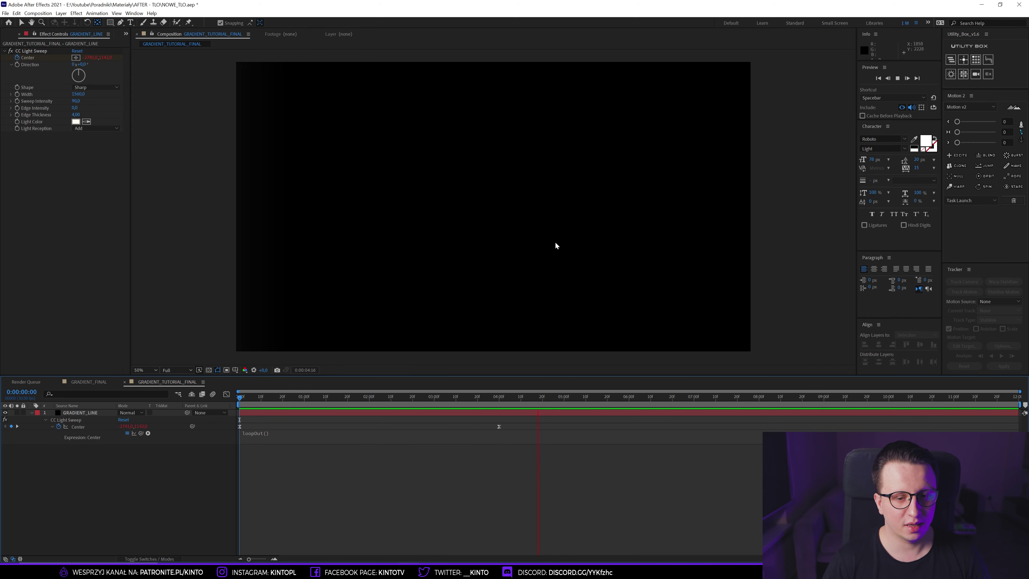
pyautogui.press('space')
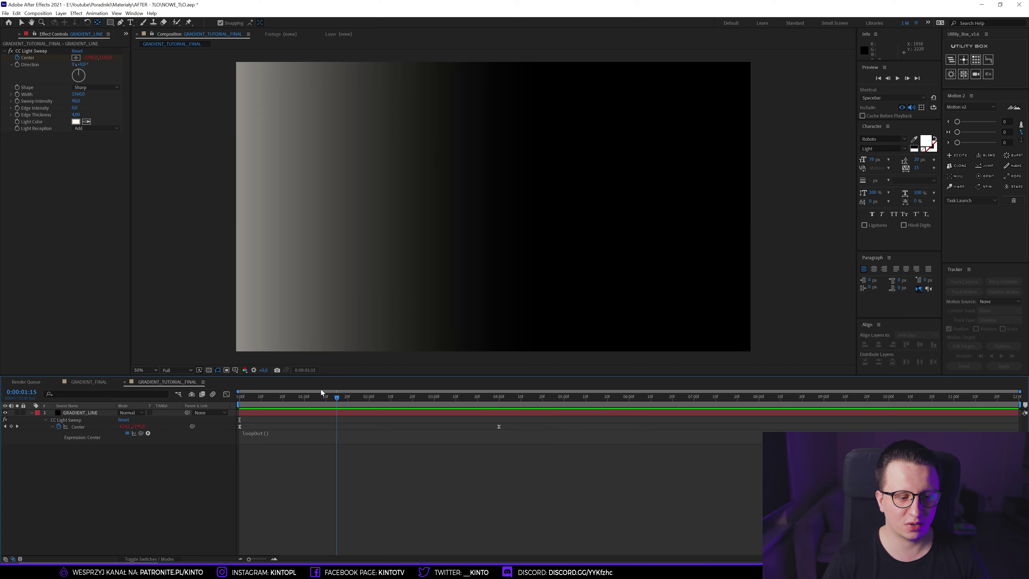
# Step: Pre-compose GRADIENT_LINE, moving all attributes, into a new comp named GRADIENT_TUTORIAL_BASE
pyautogui.moveTo(321, 389); pyautogui.dragTo(377, 393)
pyautogui.click(92, 413)
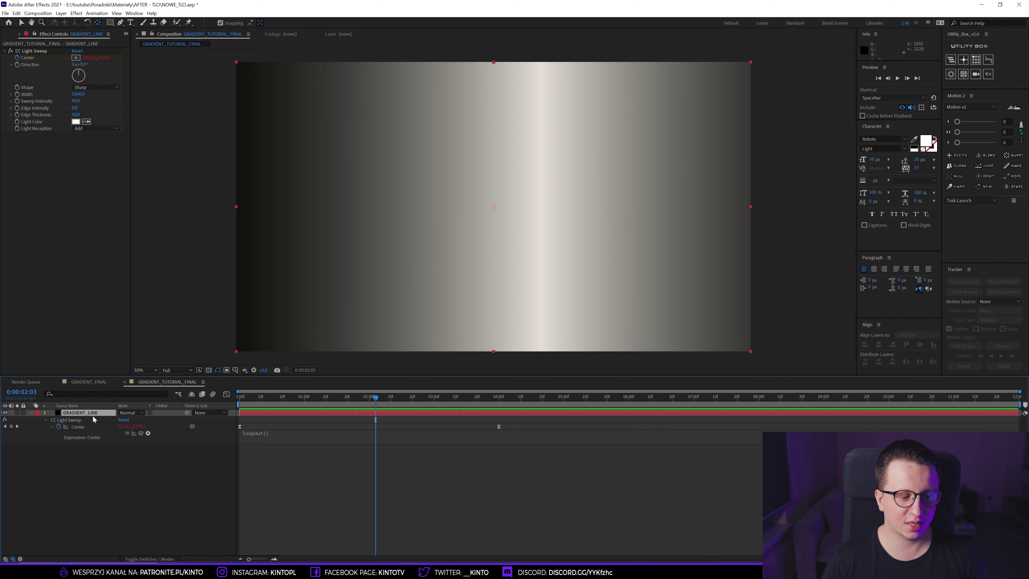
pyautogui.hotkey('ctrl', 'shift', 'c')
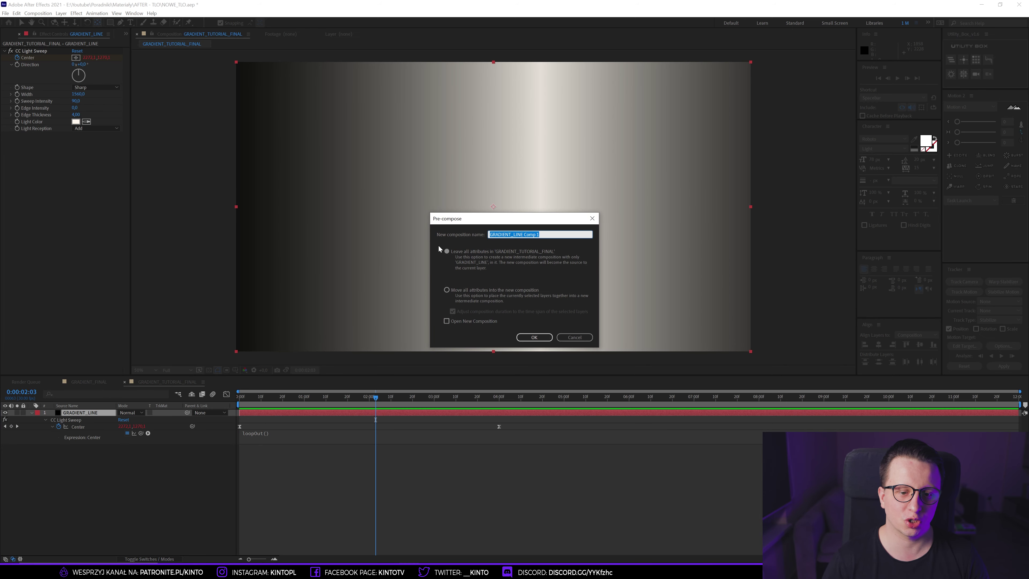
pyautogui.click(483, 288)
pyautogui.click(535, 234)
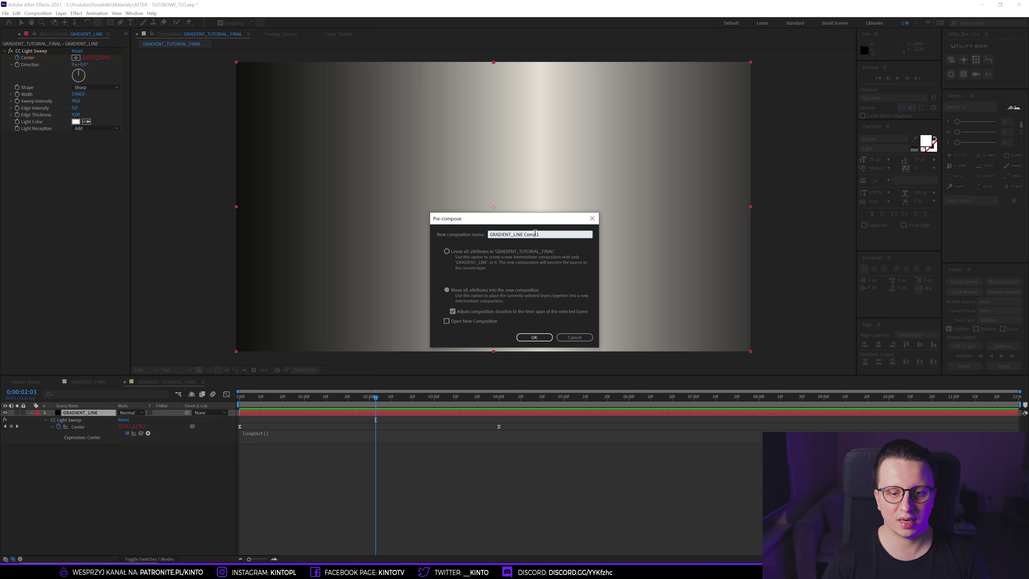
pyautogui.hotkey('ctrl', 'a')
pyautogui.write('GRADIE')
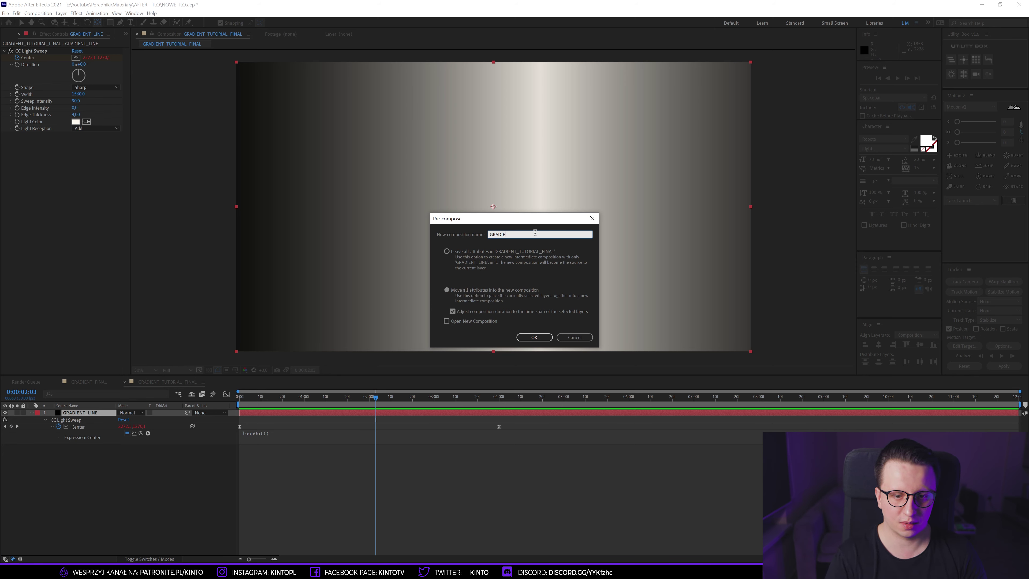
pyautogui.write('NT_TUTORIAL_BASE')
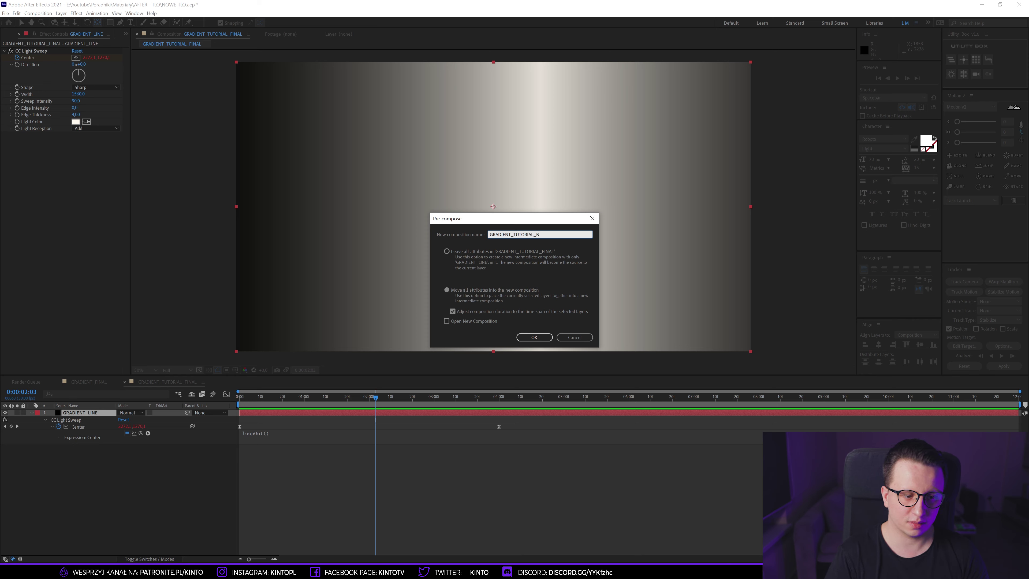
pyautogui.press('Return')
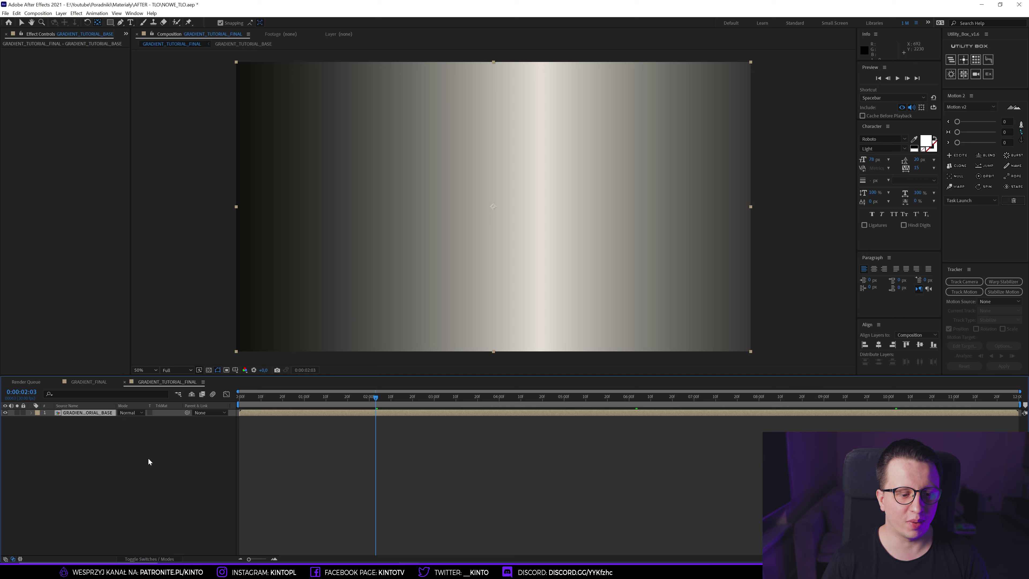
pyautogui.click(152, 439)
pyautogui.moveTo(286, 398)
pyautogui.mouseDown()
pyautogui.moveTo(1022, 399)
pyautogui.moveTo(259, 398)
pyautogui.moveTo(364, 374)
pyautogui.mouseUp()
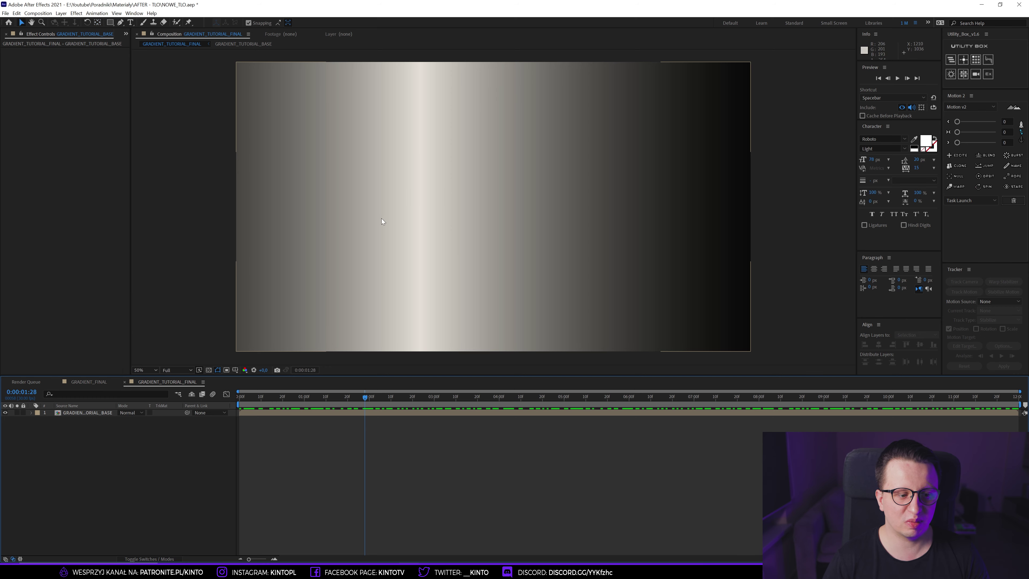
pyautogui.click(87, 381)
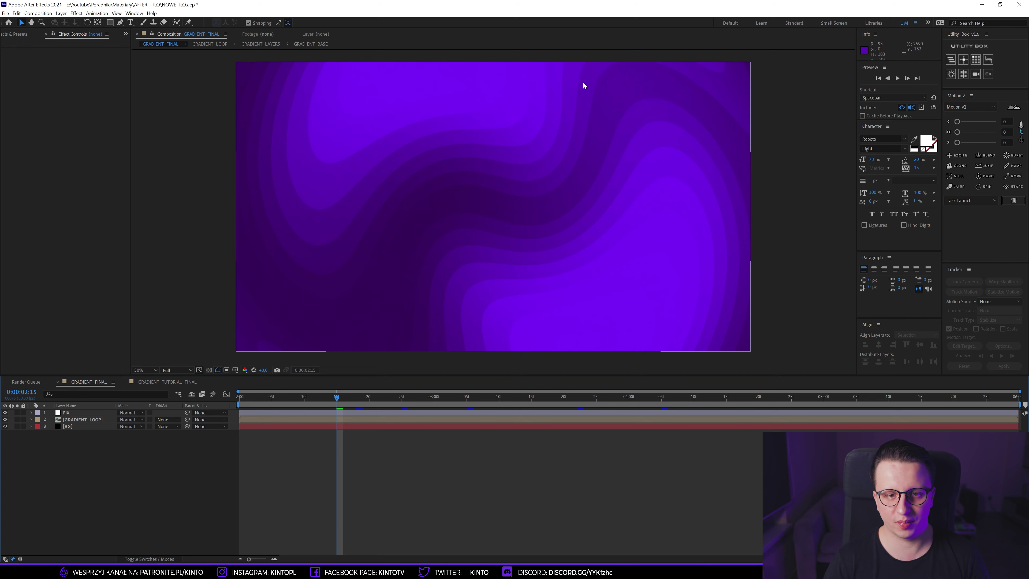
pyautogui.click(170, 381)
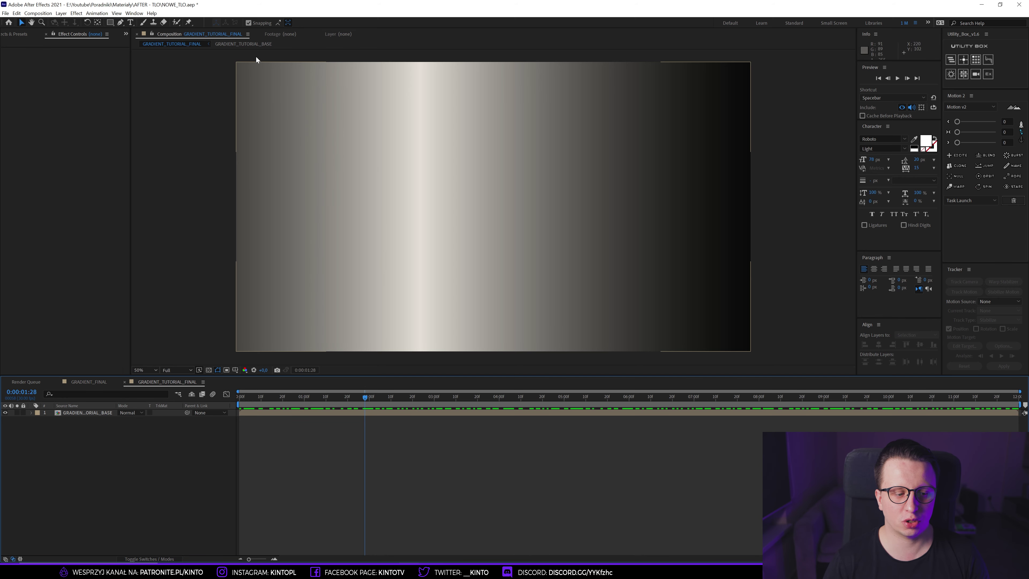
pyautogui.click(38, 13)
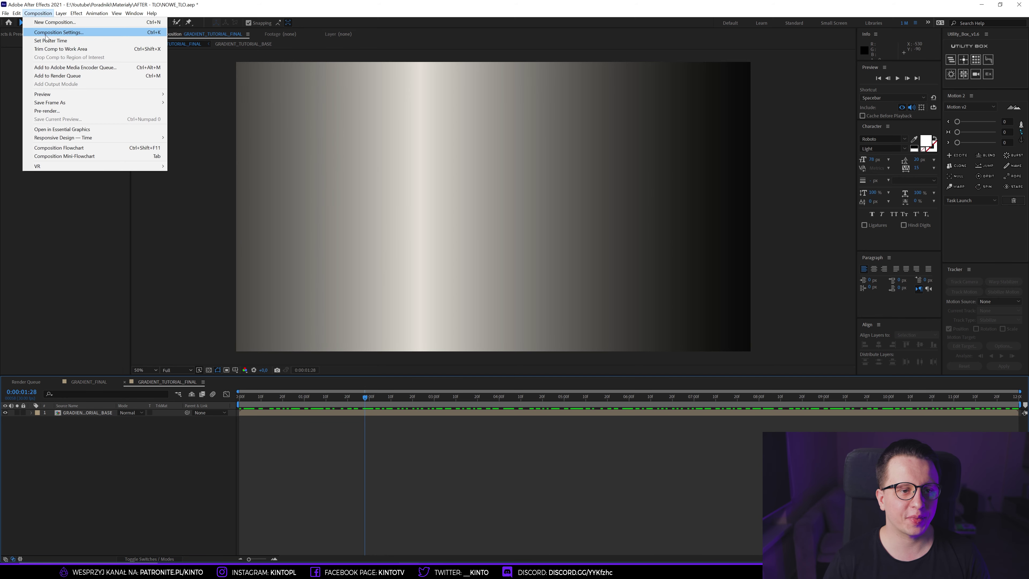
pyautogui.click(52, 32)
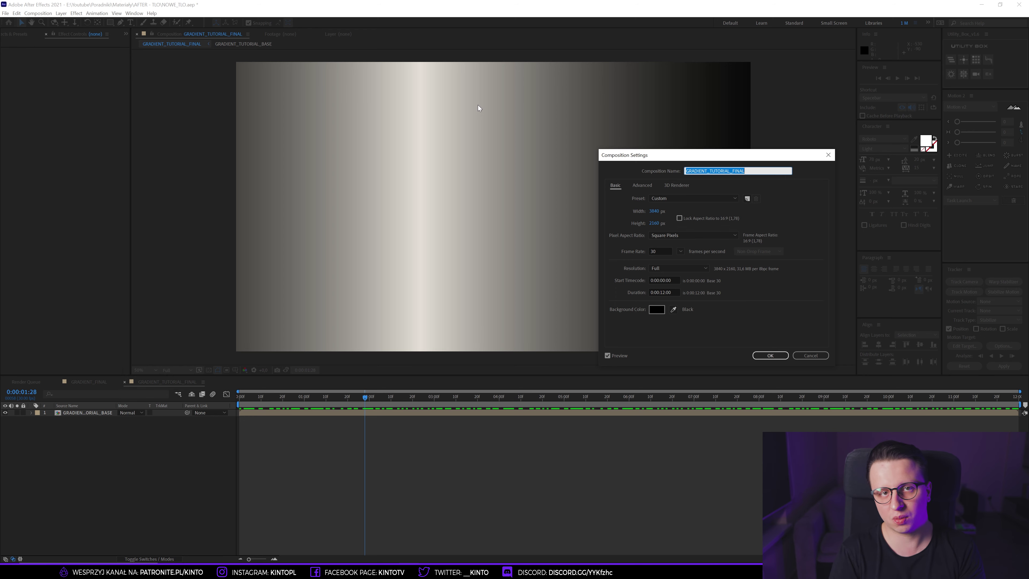
pyautogui.click(770, 355)
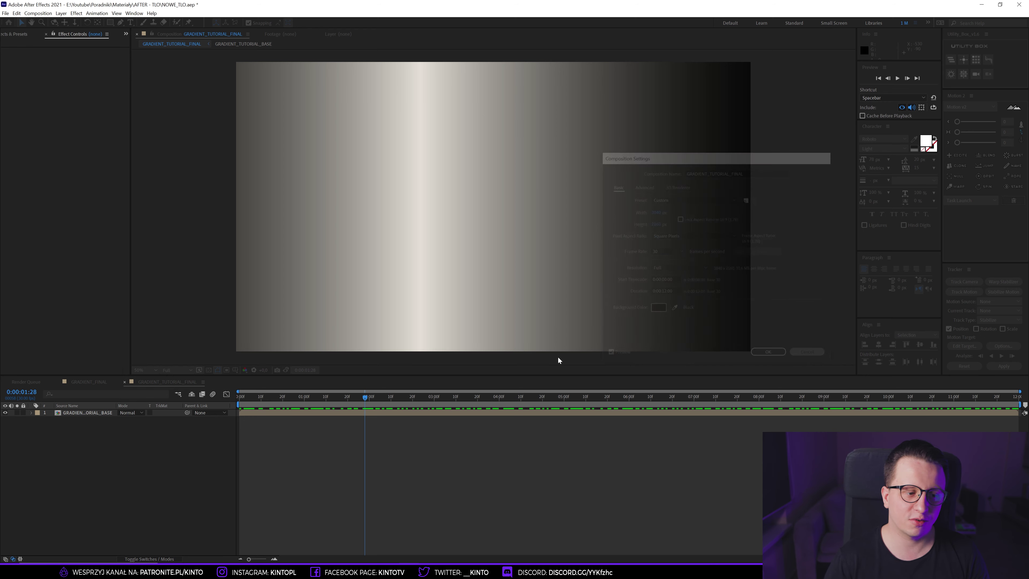
pyautogui.click(94, 379)
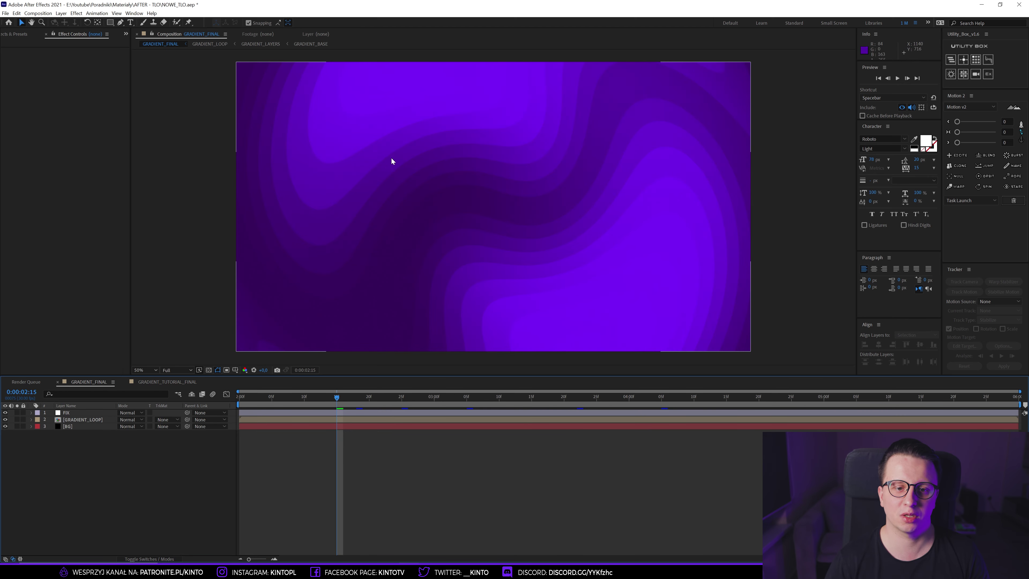
pyautogui.click(149, 382)
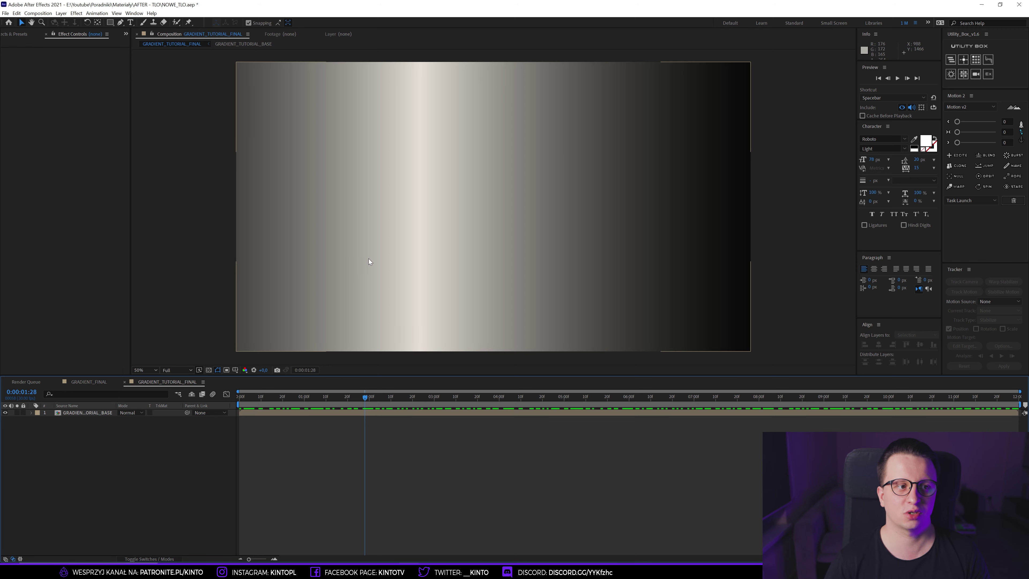
pyautogui.click(38, 13)
pyautogui.click(44, 35)
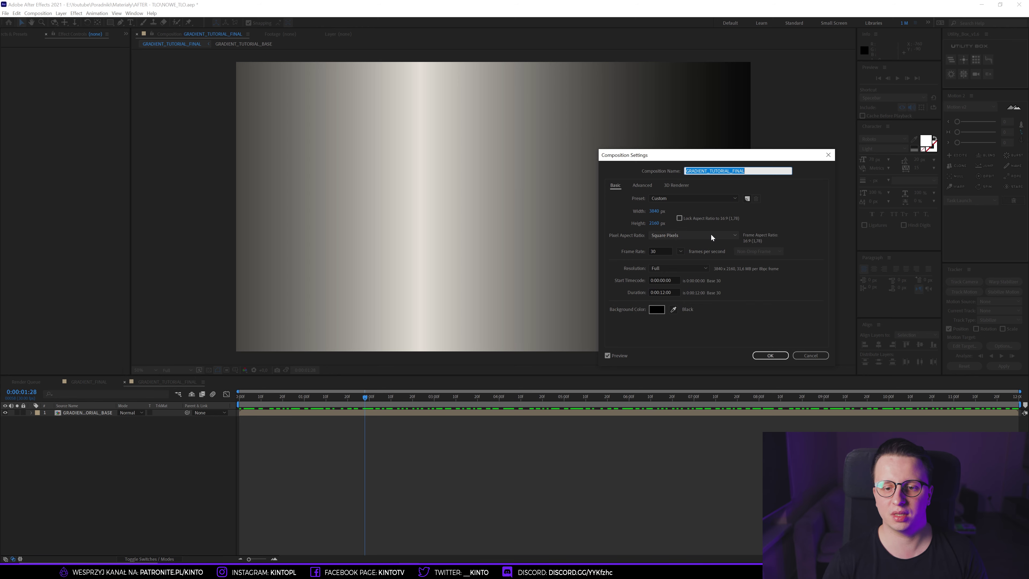
pyautogui.click(637, 218)
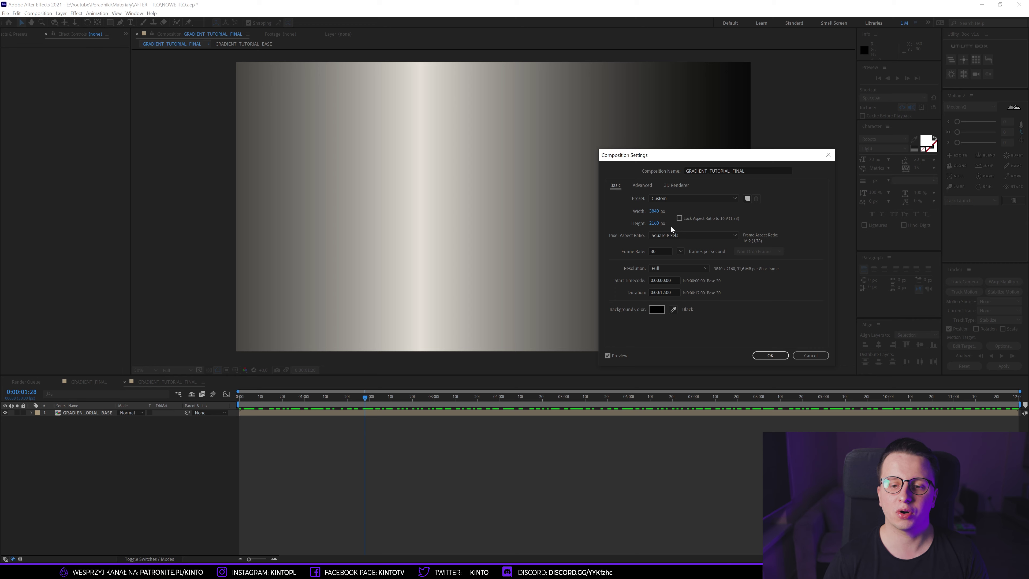
pyautogui.click(810, 356)
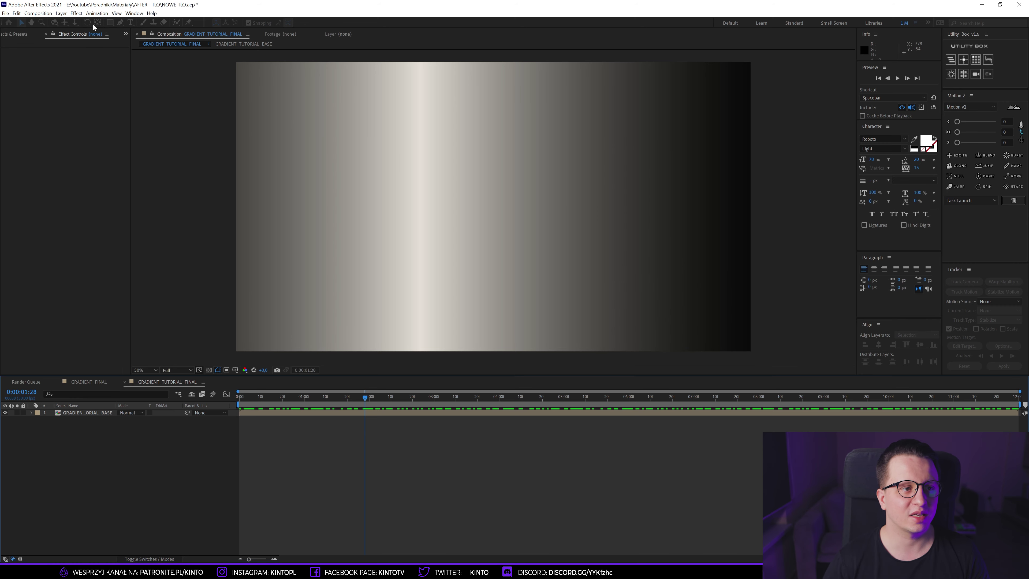
pyautogui.click(61, 13)
# Step: Add a full-width solid 108 px tall, coloured 00A2FF (Royal Blue)
pyautogui.moveTo(61, 24)
pyautogui.click(191, 30)
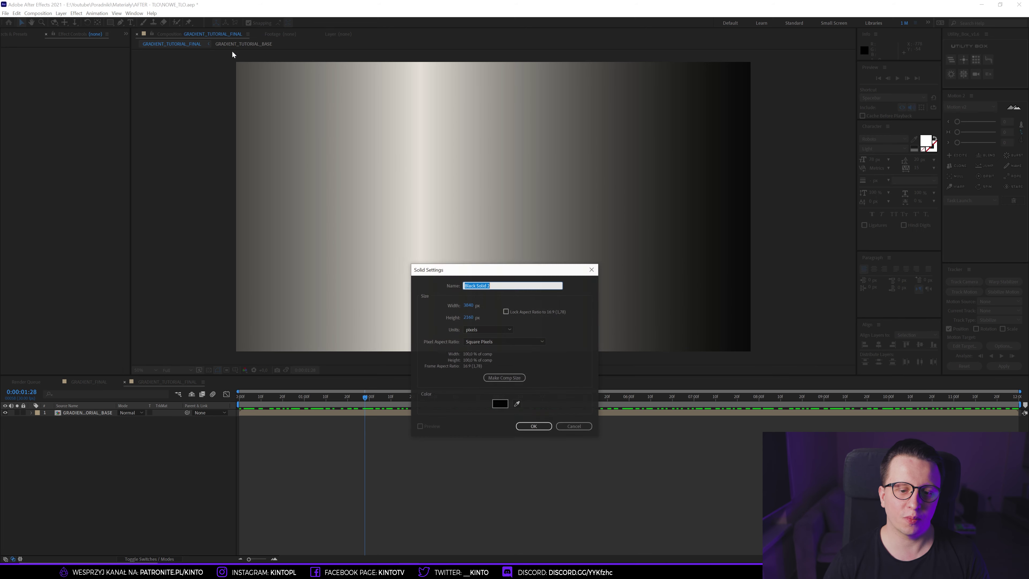
pyautogui.click(466, 317)
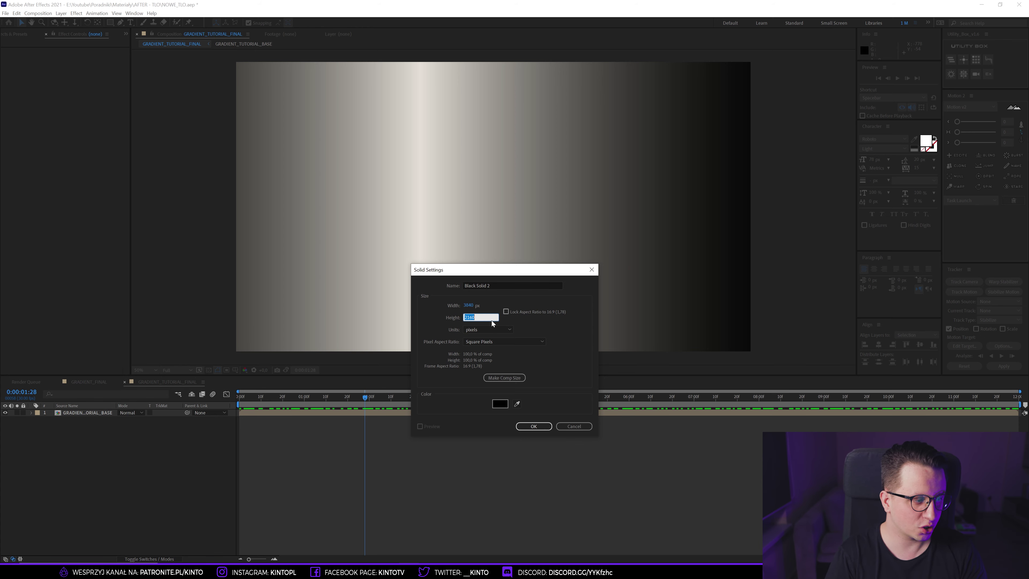
pyautogui.write('10')
pyautogui.click(559, 328)
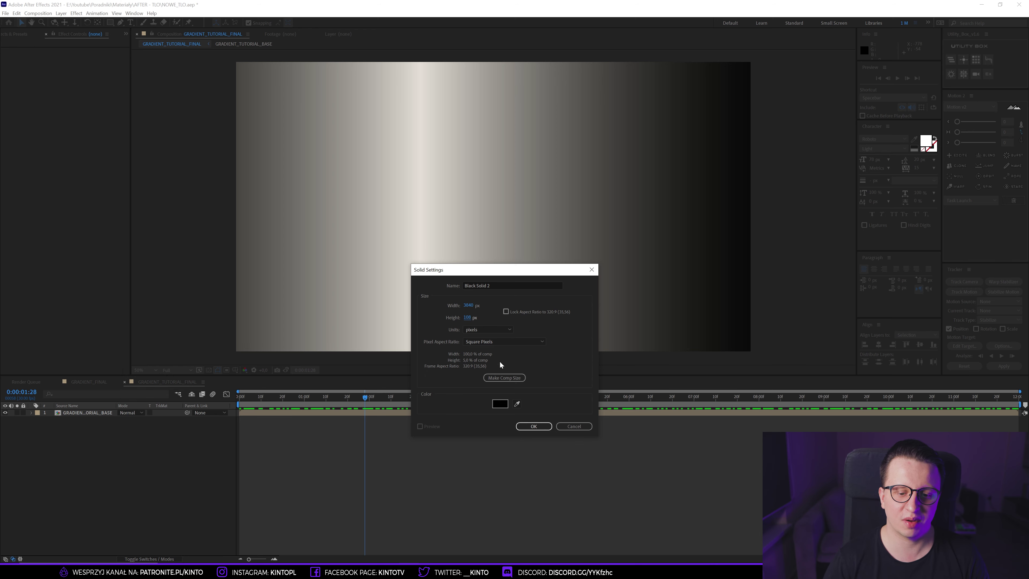
pyautogui.click(500, 404)
pyautogui.doubleClick(449, 468)
pyautogui.write('00A2FF')
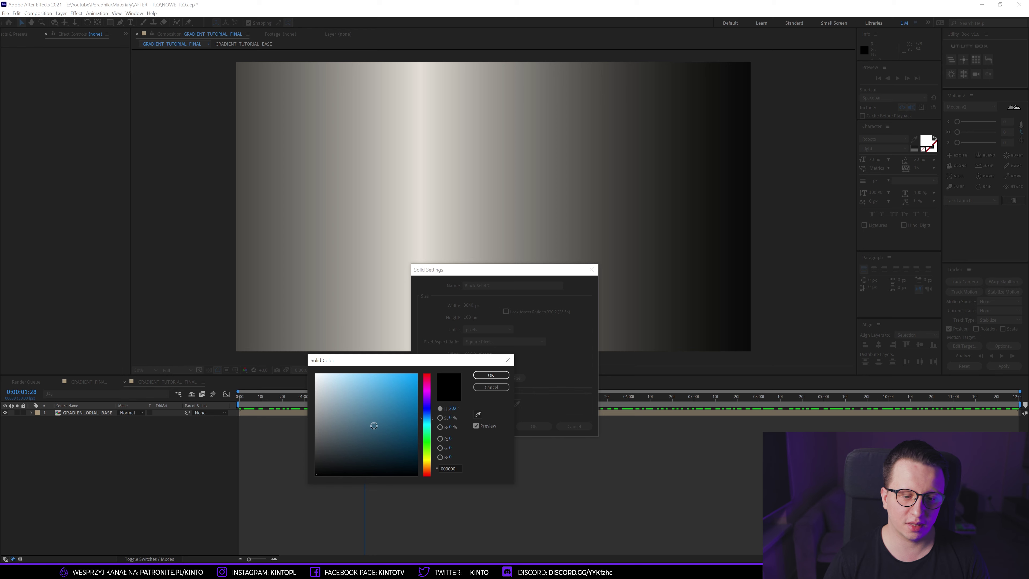
pyautogui.click(489, 375)
pyautogui.click(538, 425)
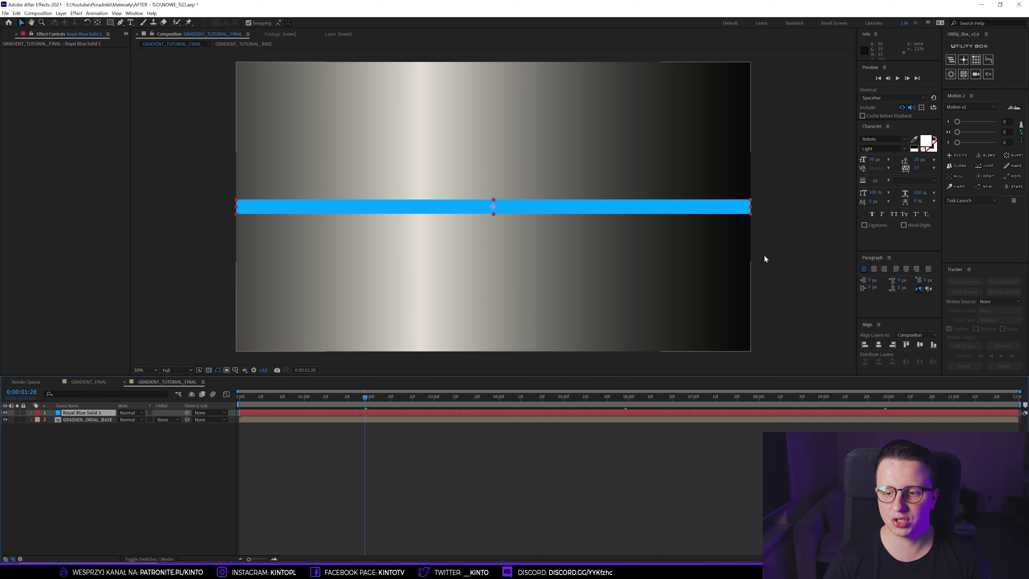
# Step: Align the blue strip to the top edge and clone it into nine copies
pyautogui.click(905, 346)
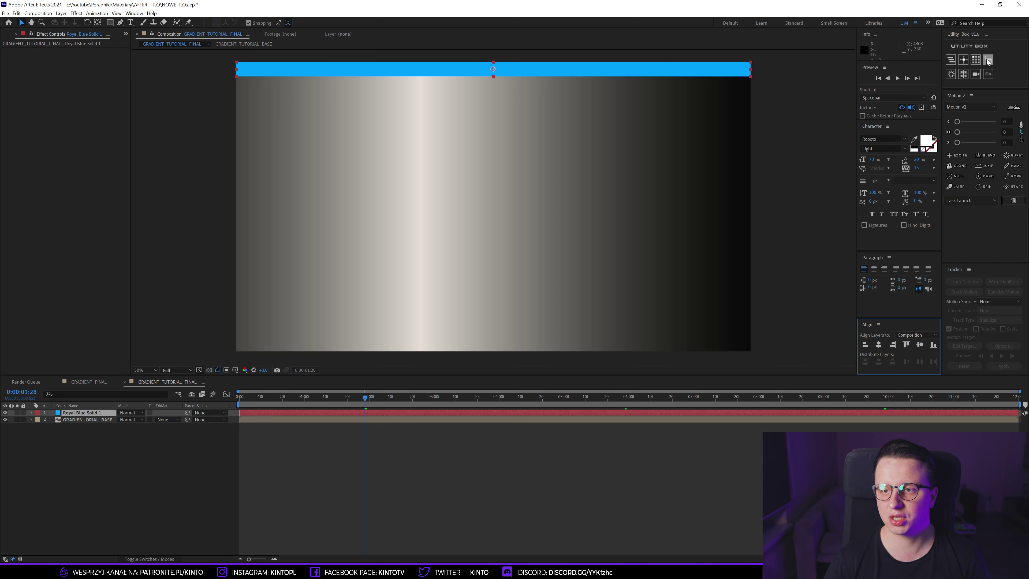
pyautogui.click(975, 60)
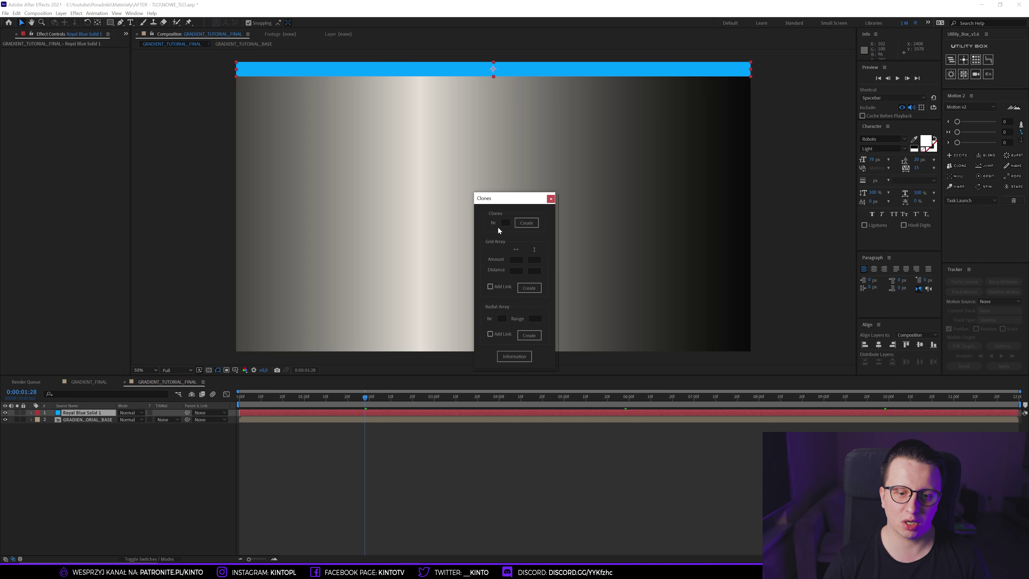
pyautogui.write('9')
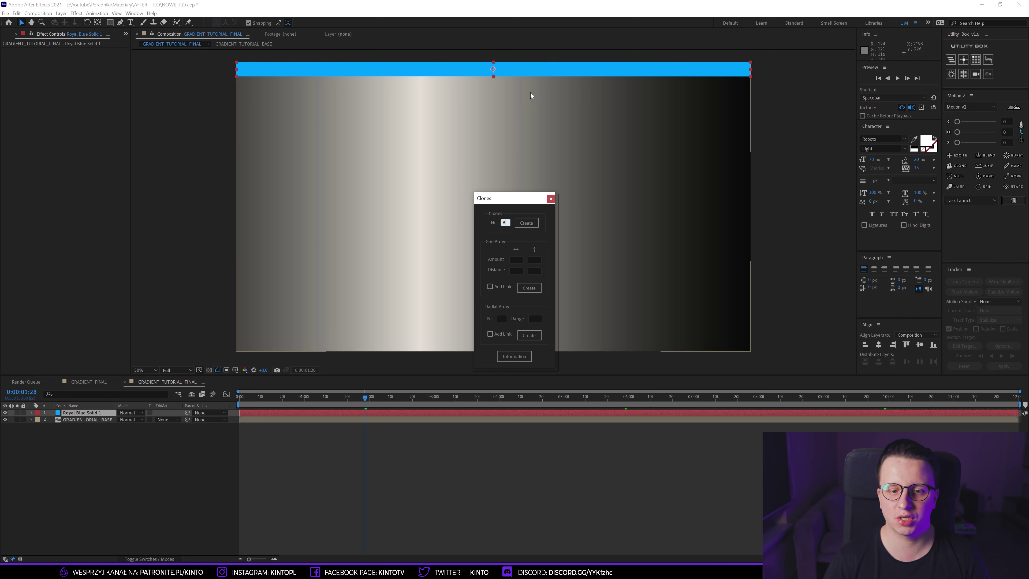
pyautogui.click(526, 223)
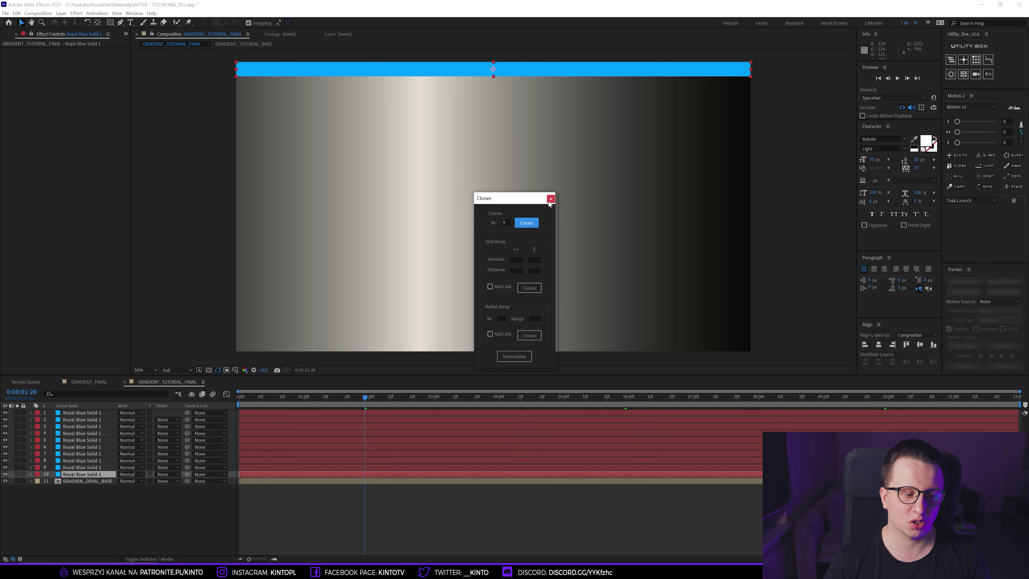
pyautogui.click(551, 199)
# Step: Select all ten Royal Blue Solid strip layers in the timeline
pyautogui.click(88, 467)
pyautogui.click(92, 446)
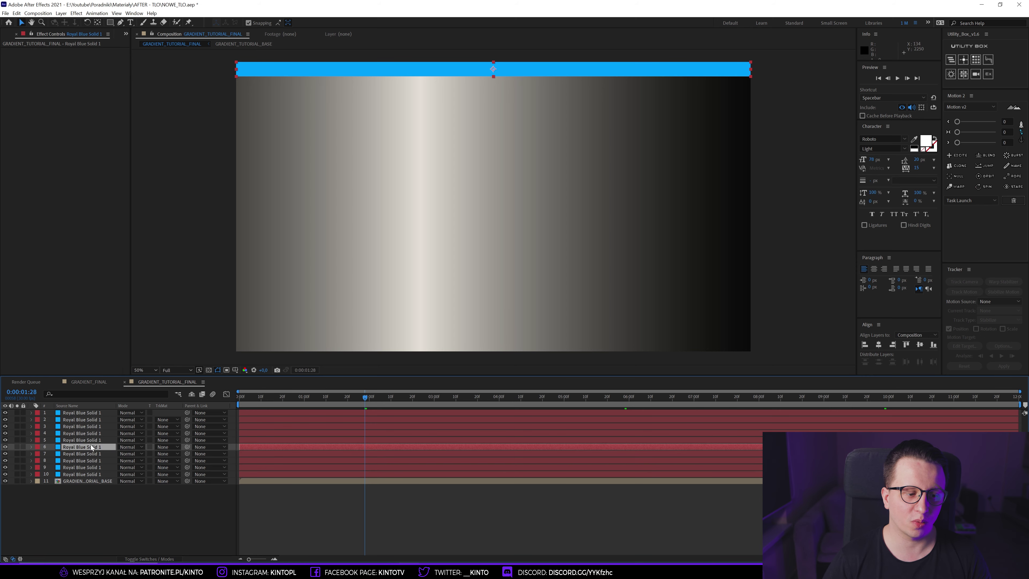
pyautogui.click(82, 475)
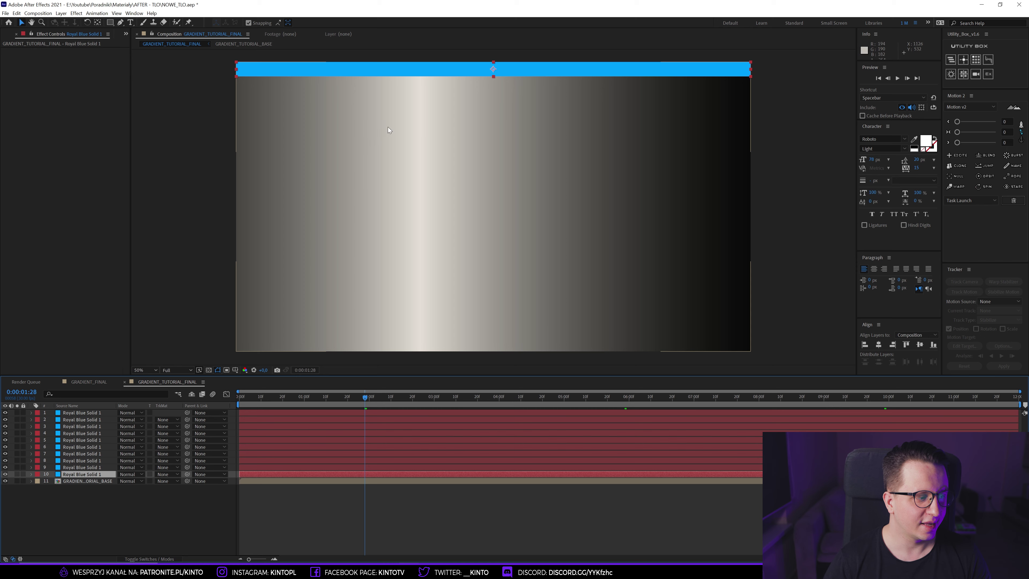
pyautogui.keyDown('shift'); pyautogui.click(90, 412); pyautogui.keyUp('shift')
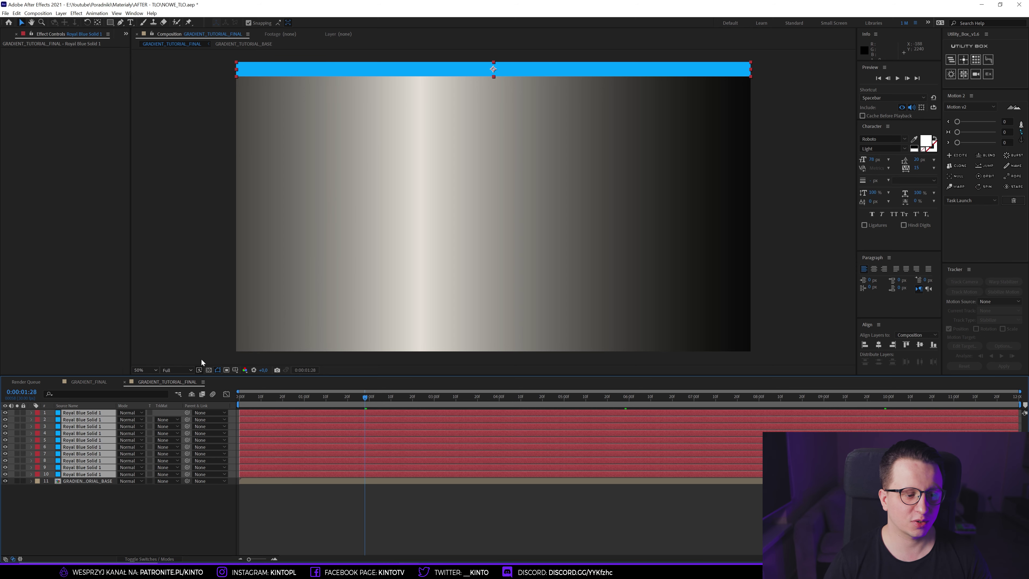
pyautogui.click(963, 61)
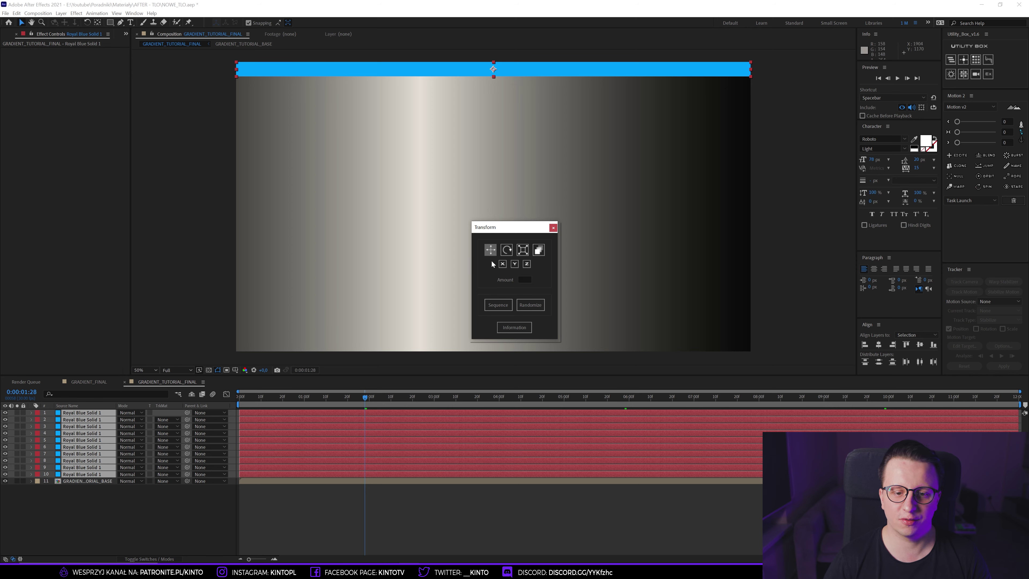
# Step: Offset the ten blue strips down the Y axis in 108-pixel steps, then select GRADIENT_TUTORIAL_BASE
pyautogui.click(514, 264)
pyautogui.click(524, 279)
pyautogui.write('108')
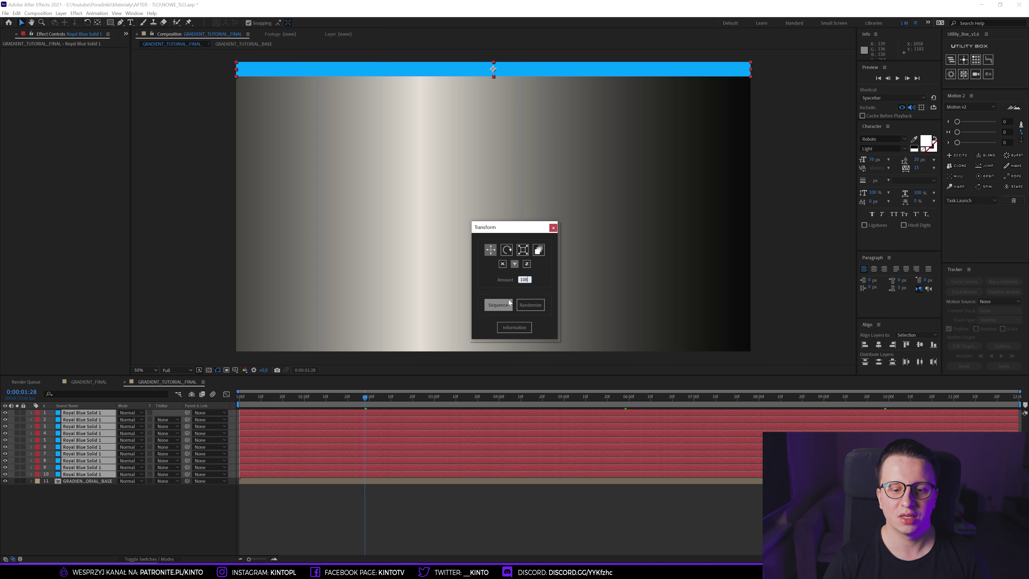
pyautogui.click(500, 308)
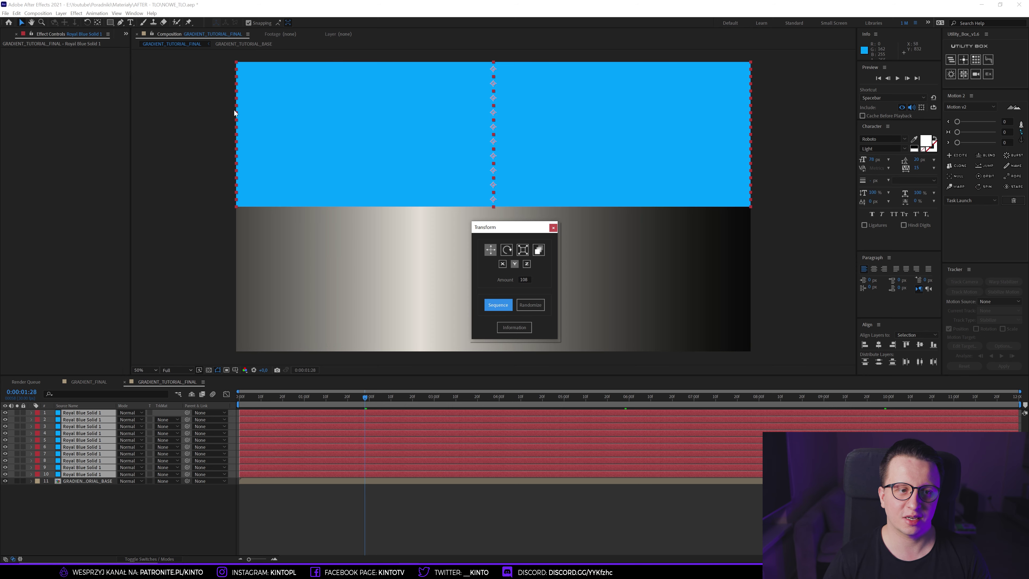
pyautogui.click(553, 228)
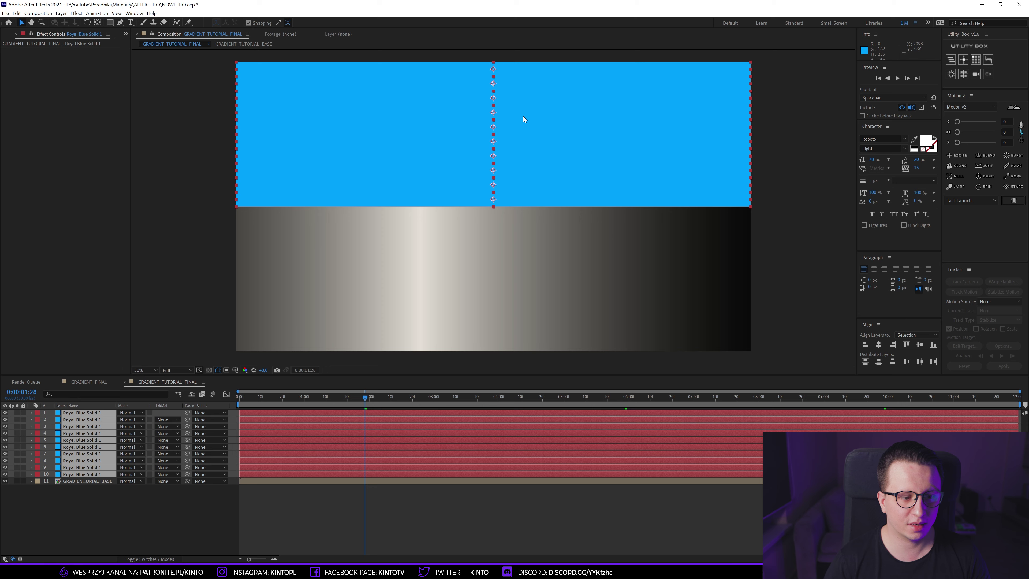
pyautogui.click(84, 481)
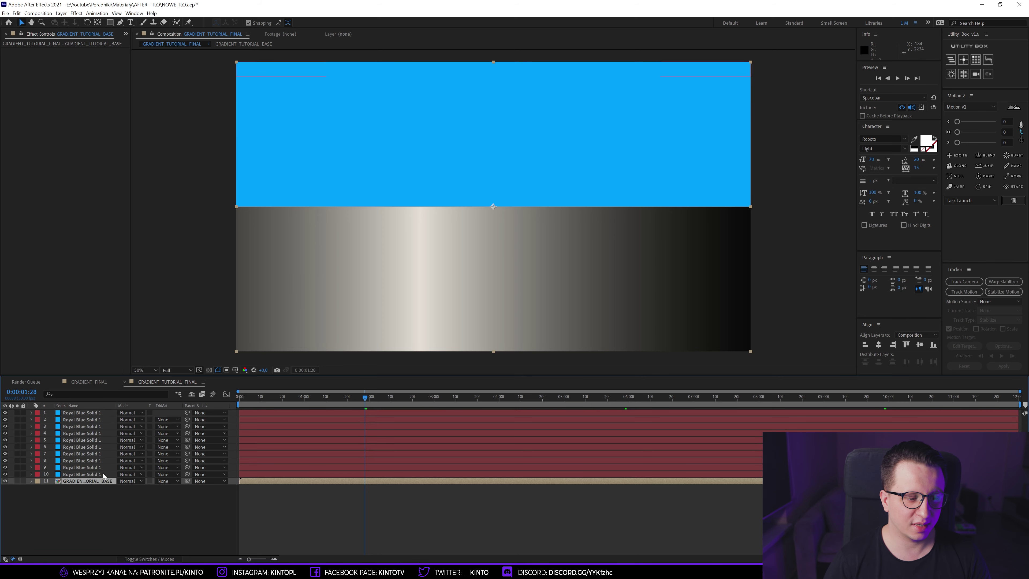
# Step: Set the gradient's track matte to Alpha Matte and create nine clones of it
pyautogui.click(166, 480)
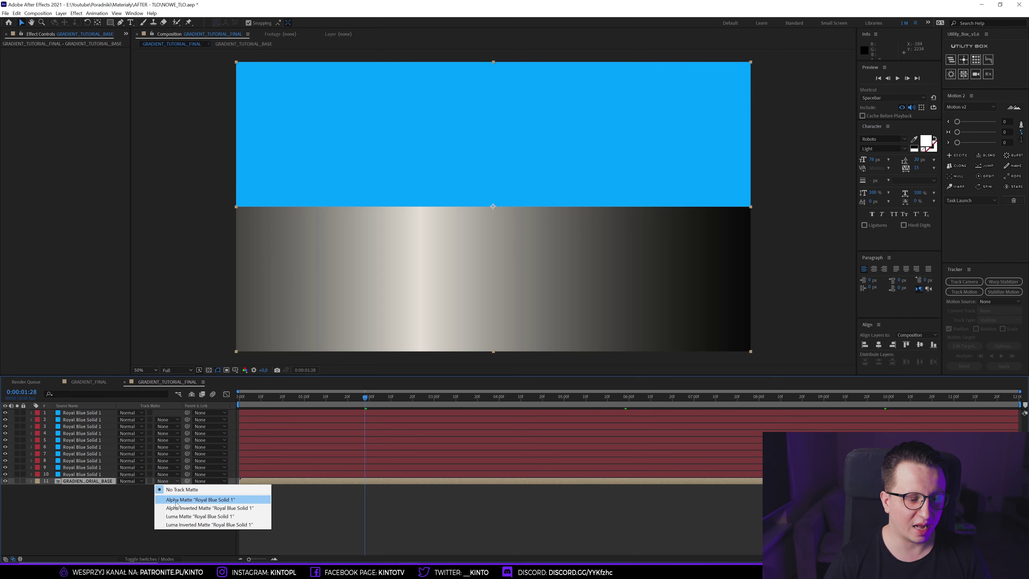
pyautogui.click(182, 500)
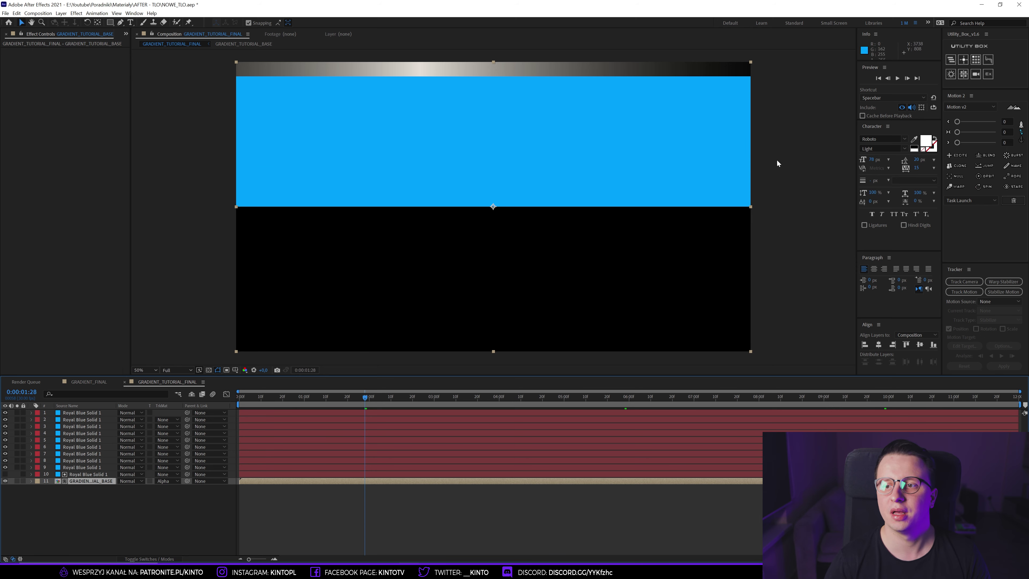
pyautogui.click(973, 61)
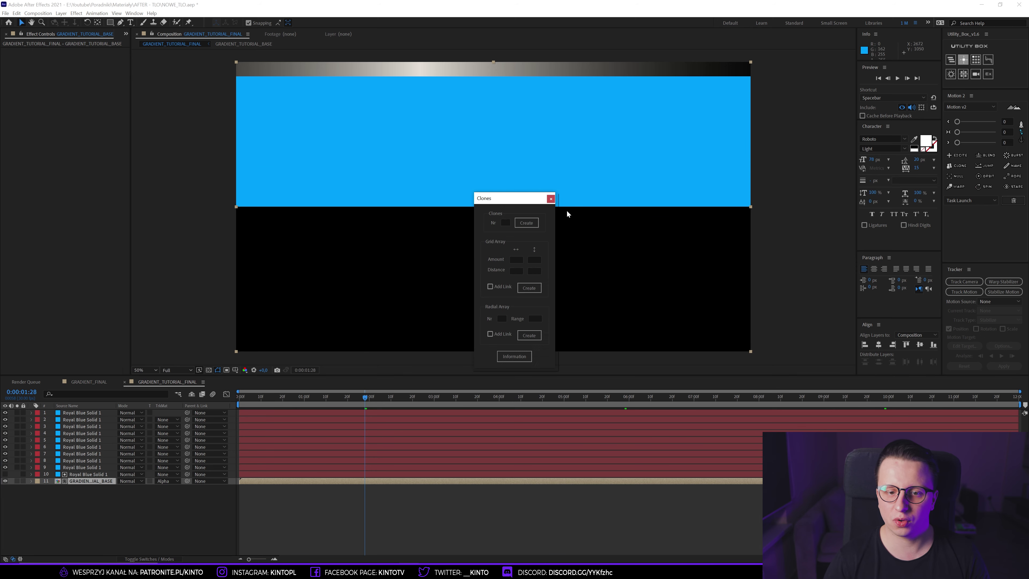
pyautogui.click(505, 222)
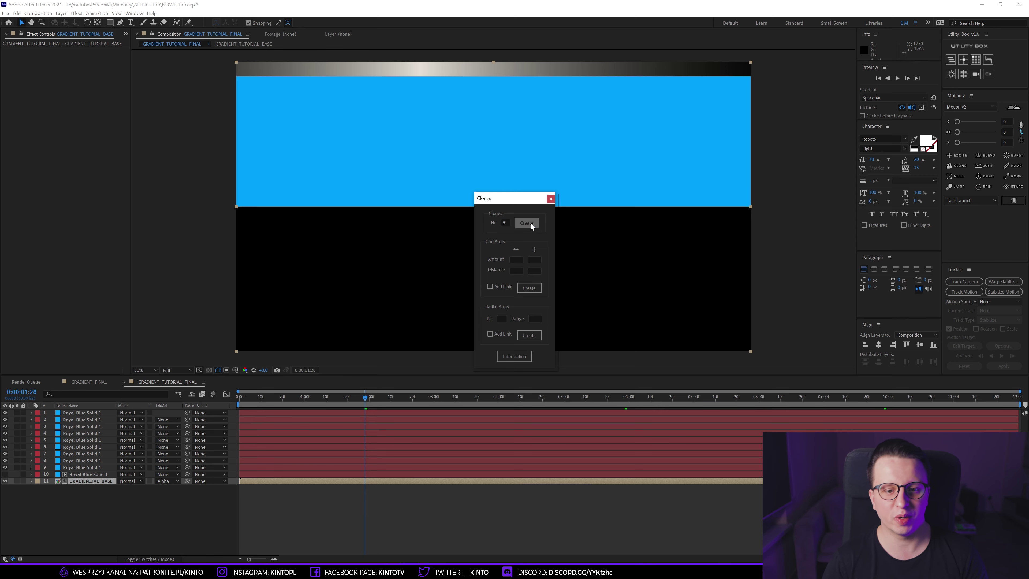
pyautogui.click(530, 224)
pyautogui.click(550, 199)
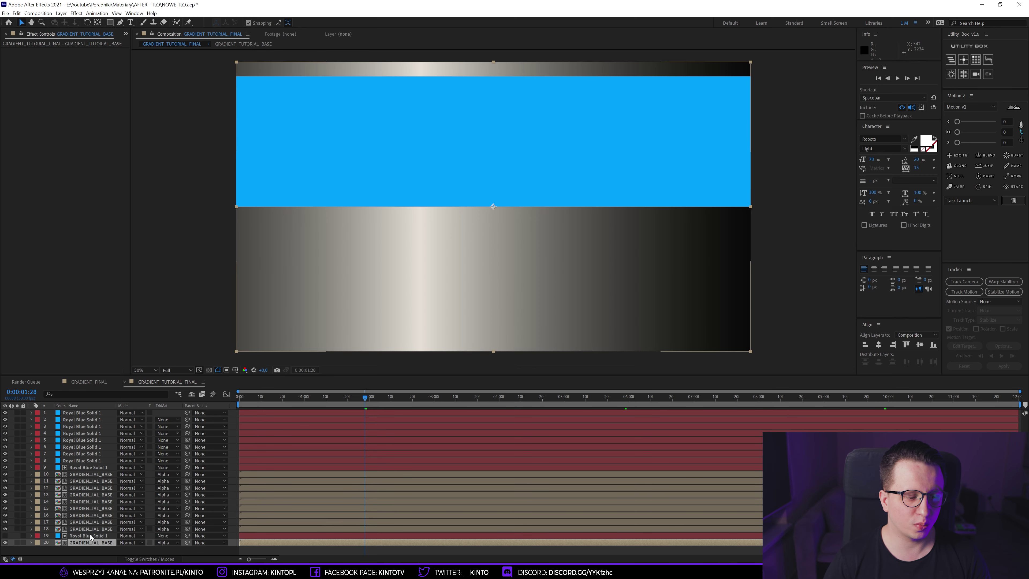
# Step: Reorder the gradient copies so they alternate with the ten blue solid strips
pyautogui.moveTo(77, 477)
pyautogui.mouseDown()
pyautogui.moveTo(78, 456)
pyautogui.moveTo(75, 485)
pyautogui.moveTo(76, 445)
pyautogui.mouseUp()
pyautogui.moveTo(76, 501); pyautogui.dragTo(77, 440)
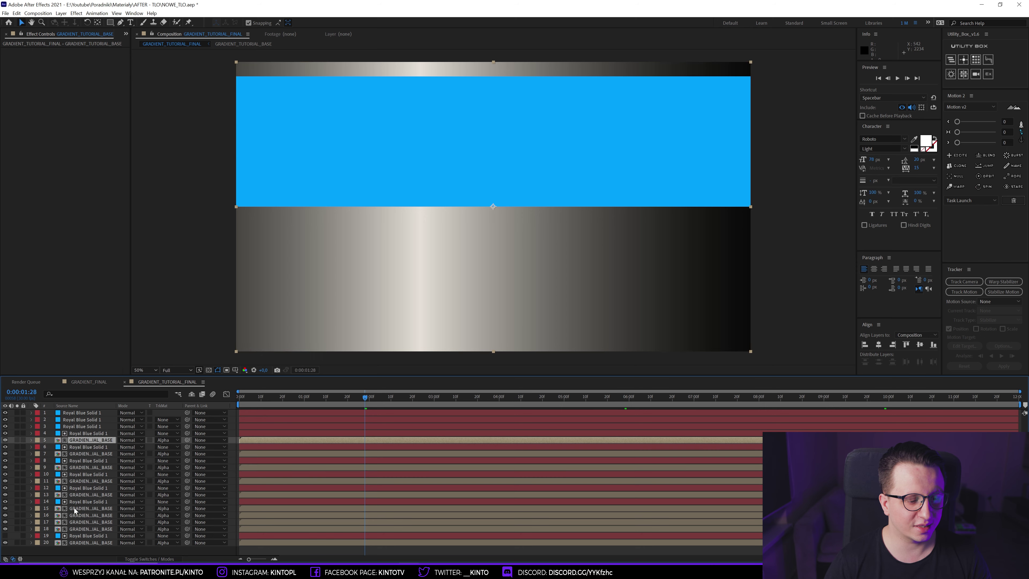
pyautogui.moveTo(78, 521); pyautogui.dragTo(75, 425)
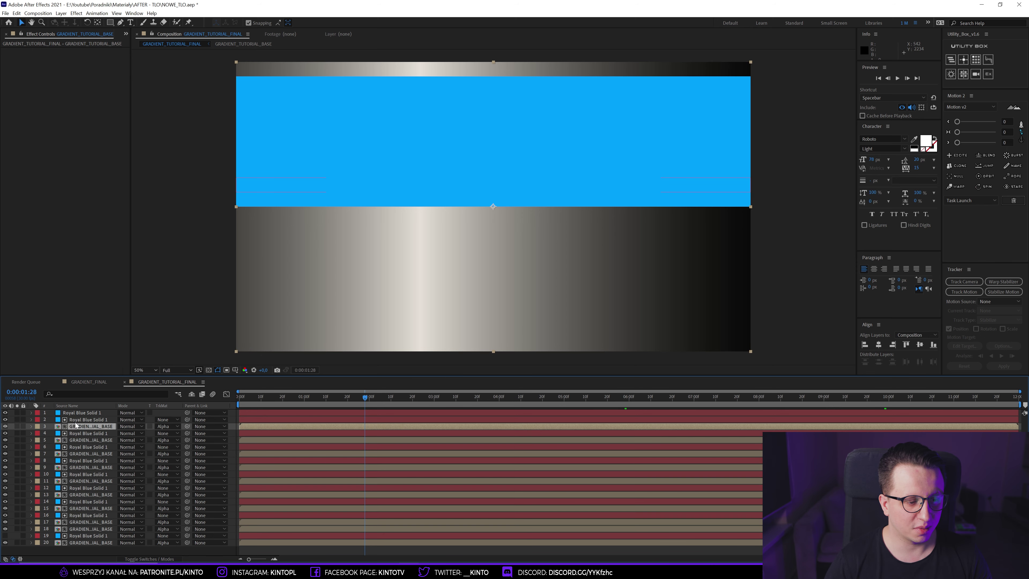
pyautogui.moveTo(74, 521); pyautogui.dragTo(74, 414)
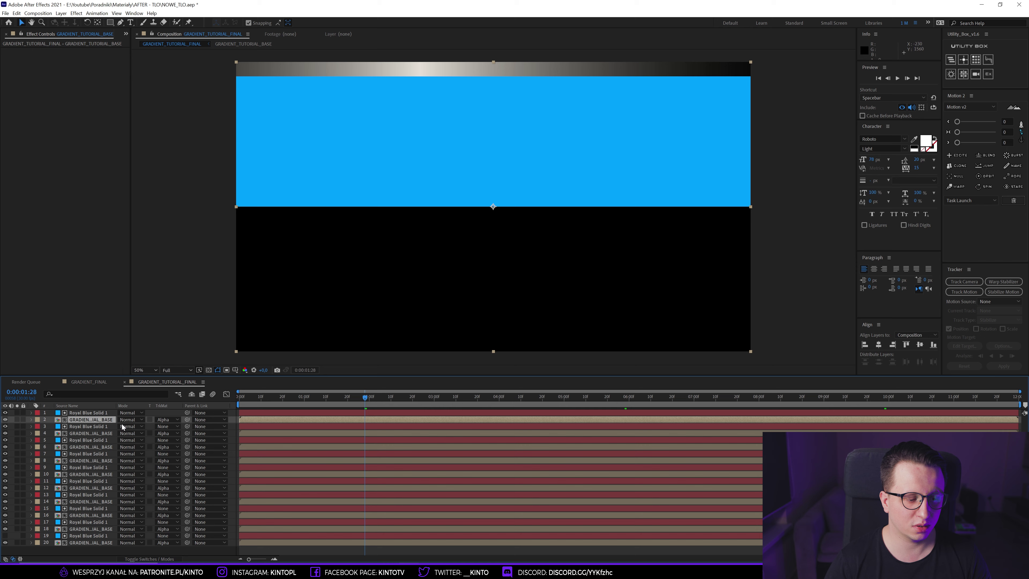
pyautogui.click(77, 522)
# Step: Hide all ten Royal Blue solid strips and scrub to 0:00:01:16 to preview the bands
pyautogui.keyDown('ctrl'); pyautogui.click(76, 508); pyautogui.keyUp('ctrl')
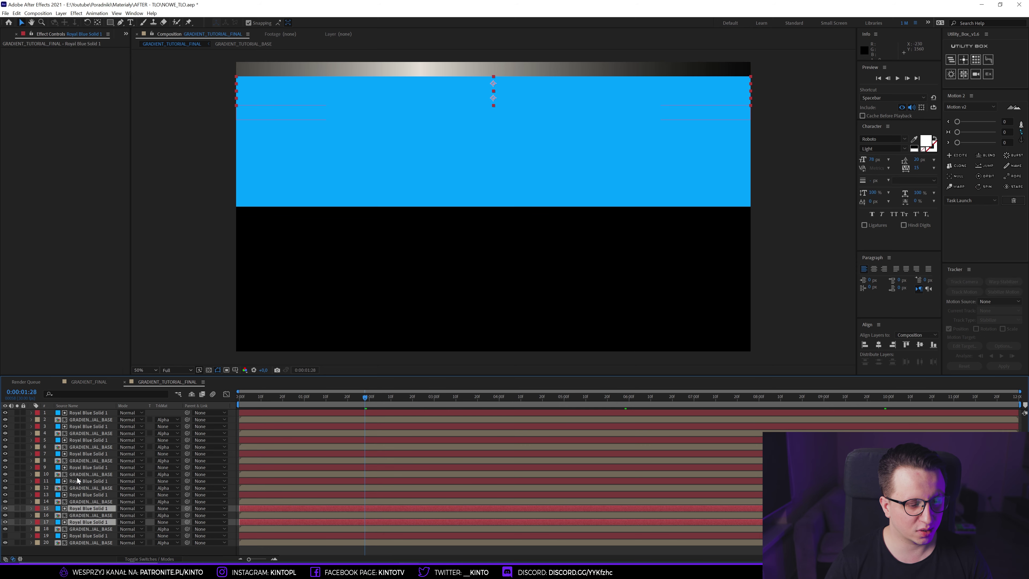
pyautogui.keyDown('ctrl'); pyautogui.click(77, 494); pyautogui.keyUp('ctrl')
pyautogui.keyDown('ctrl'); pyautogui.click(77, 474); pyautogui.keyUp('ctrl')
pyautogui.keyDown('ctrl'); pyautogui.click(77, 480); pyautogui.keyUp('ctrl')
pyautogui.keyDown('ctrl'); pyautogui.click(77, 467); pyautogui.keyUp('ctrl')
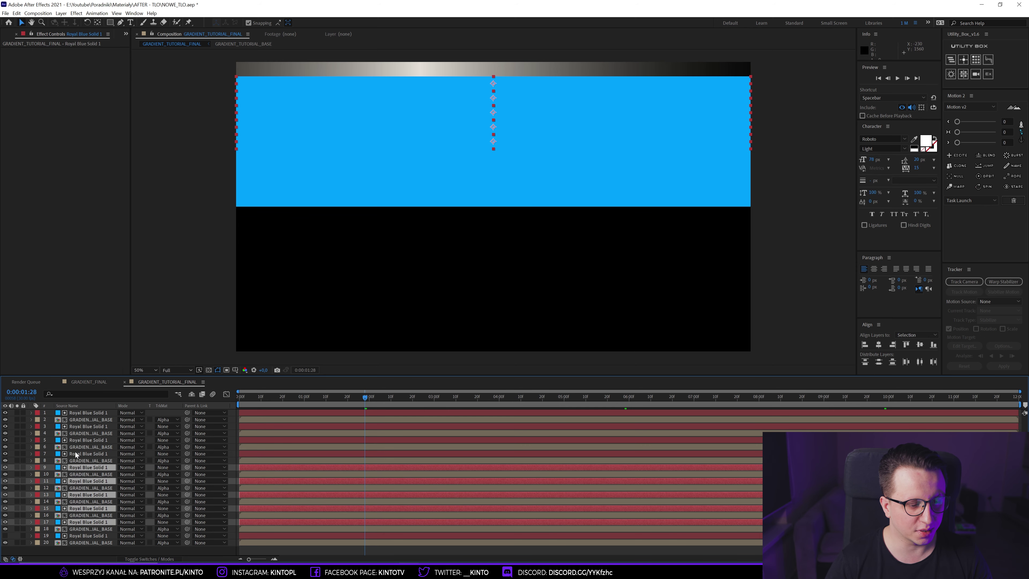
pyautogui.keyDown('ctrl'); pyautogui.click(76, 454); pyautogui.keyUp('ctrl')
pyautogui.keyDown('ctrl'); pyautogui.click(77, 439); pyautogui.keyUp('ctrl')
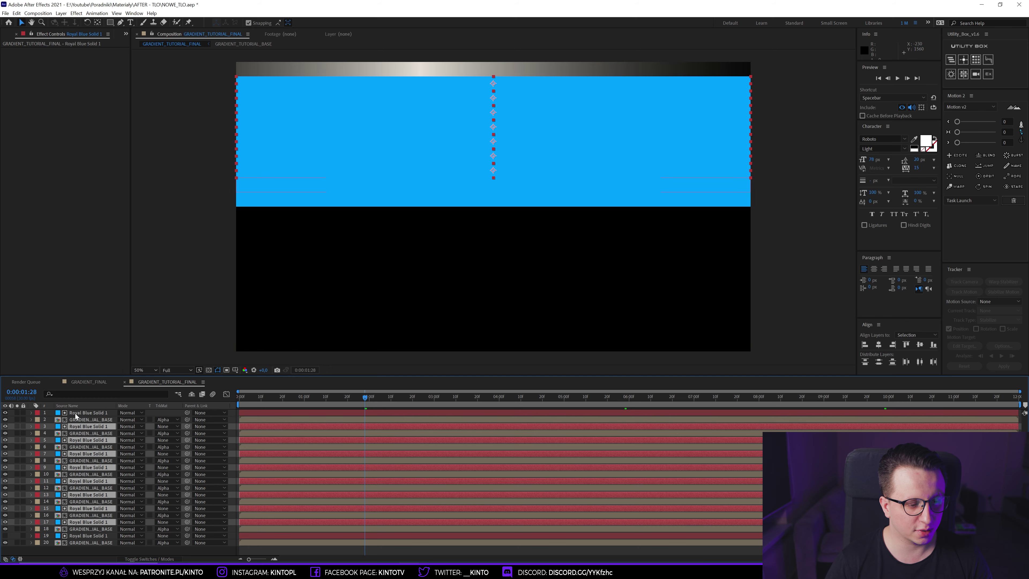
pyautogui.keyDown('ctrl'); pyautogui.click(76, 412); pyautogui.keyUp('ctrl')
pyautogui.click(5, 413)
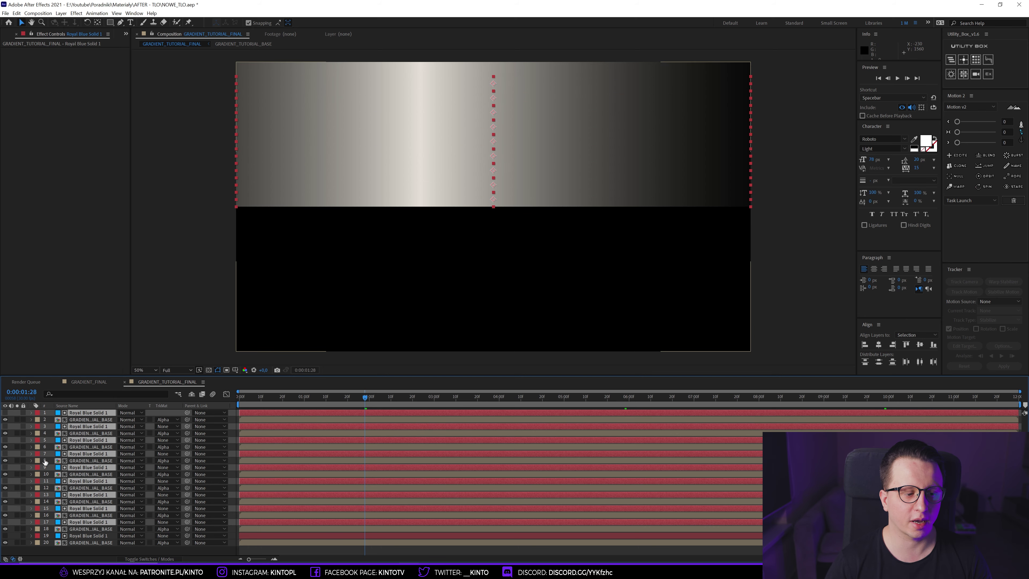
pyautogui.click(271, 345)
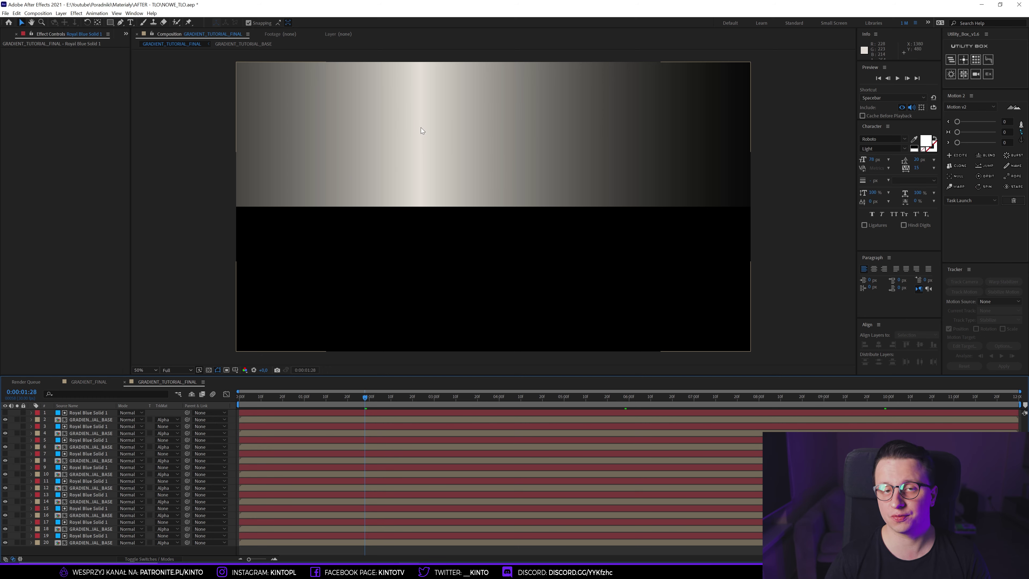
pyautogui.moveTo(295, 397)
pyautogui.mouseDown()
pyautogui.moveTo(375, 396)
pyautogui.moveTo(341, 393)
pyautogui.mouseUp()
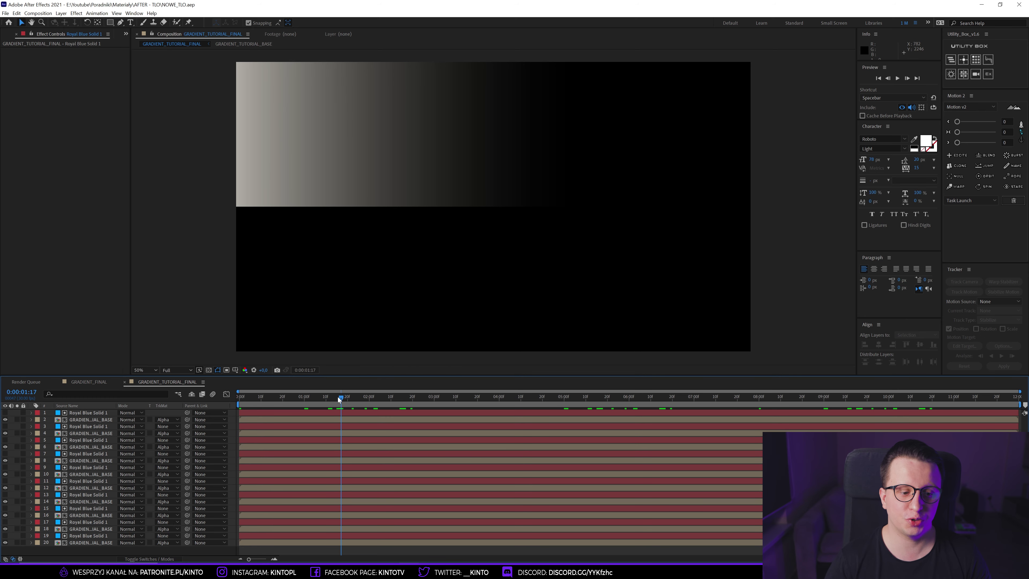
pyautogui.moveTo(324, 396); pyautogui.dragTo(338, 397)
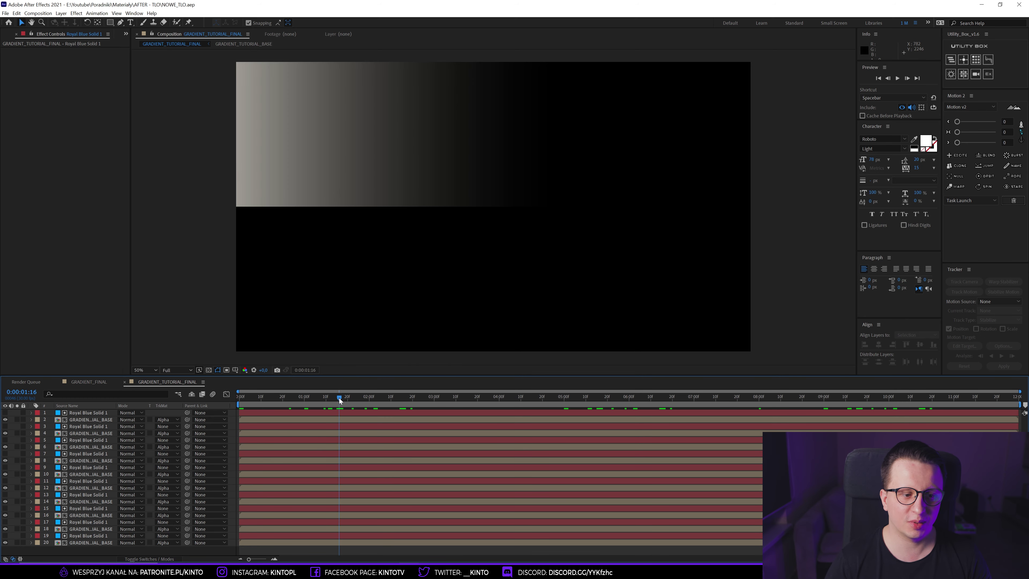
# Step: Select the ten gradient layers (2 through 20) and zoom in on the timeline
pyautogui.click(72, 420)
pyautogui.keyDown('ctrl'); pyautogui.click(72, 433); pyautogui.keyUp('ctrl')
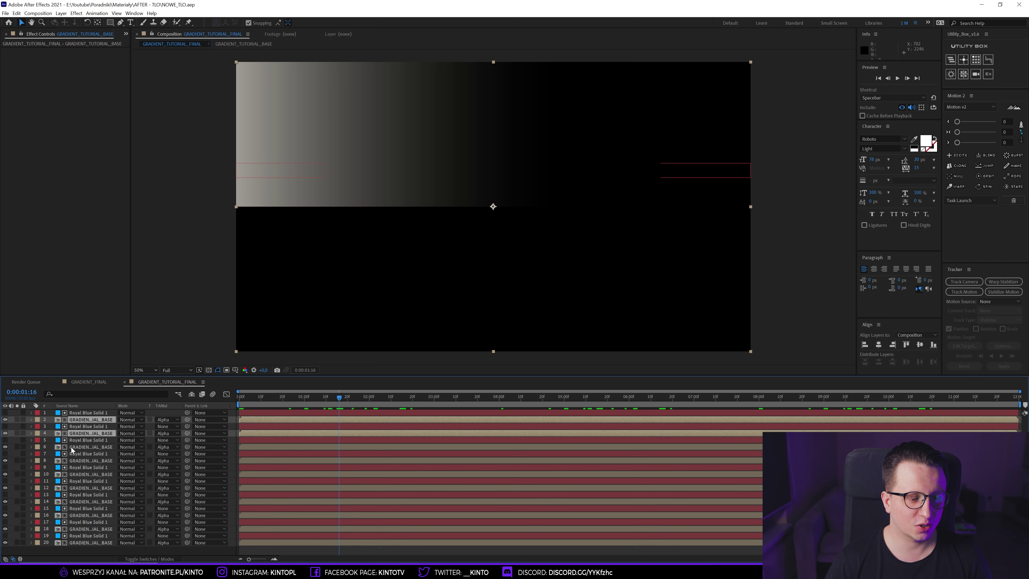
pyautogui.keyDown('ctrl'); pyautogui.click(71, 447); pyautogui.keyUp('ctrl')
pyautogui.keyDown('ctrl'); pyautogui.click(75, 460); pyautogui.keyUp('ctrl')
pyautogui.keyDown('ctrl'); pyautogui.click(77, 475); pyautogui.keyUp('ctrl')
pyautogui.keyDown('ctrl'); pyautogui.click(77, 488); pyautogui.keyUp('ctrl')
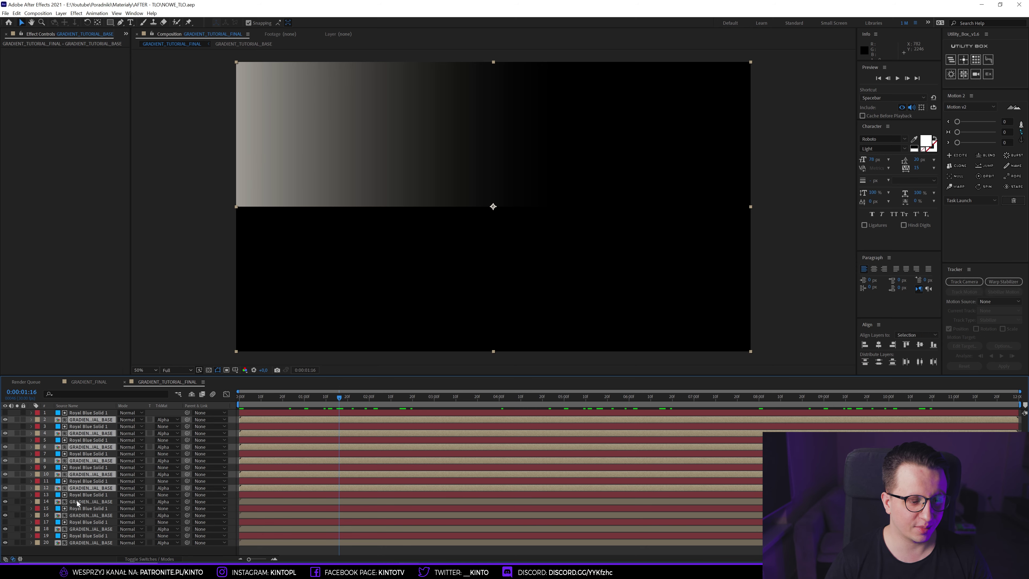
pyautogui.keyDown('ctrl'); pyautogui.click(76, 501); pyautogui.keyUp('ctrl')
pyautogui.keyDown('ctrl'); pyautogui.click(74, 514); pyautogui.keyUp('ctrl')
pyautogui.keyDown('ctrl'); pyautogui.click(76, 529); pyautogui.keyUp('ctrl')
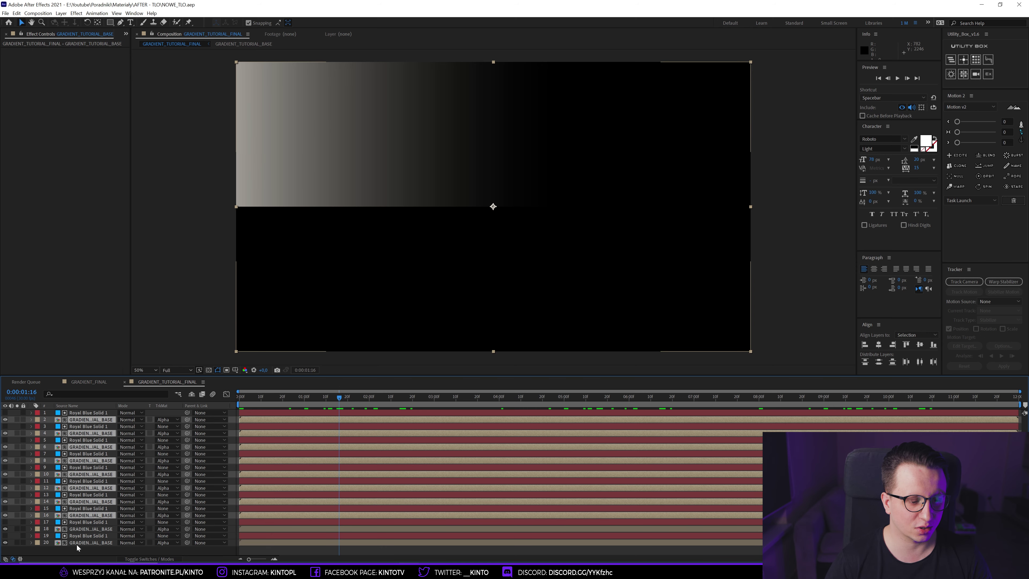
pyautogui.keyDown('ctrl'); pyautogui.click(78, 543); pyautogui.keyUp('ctrl')
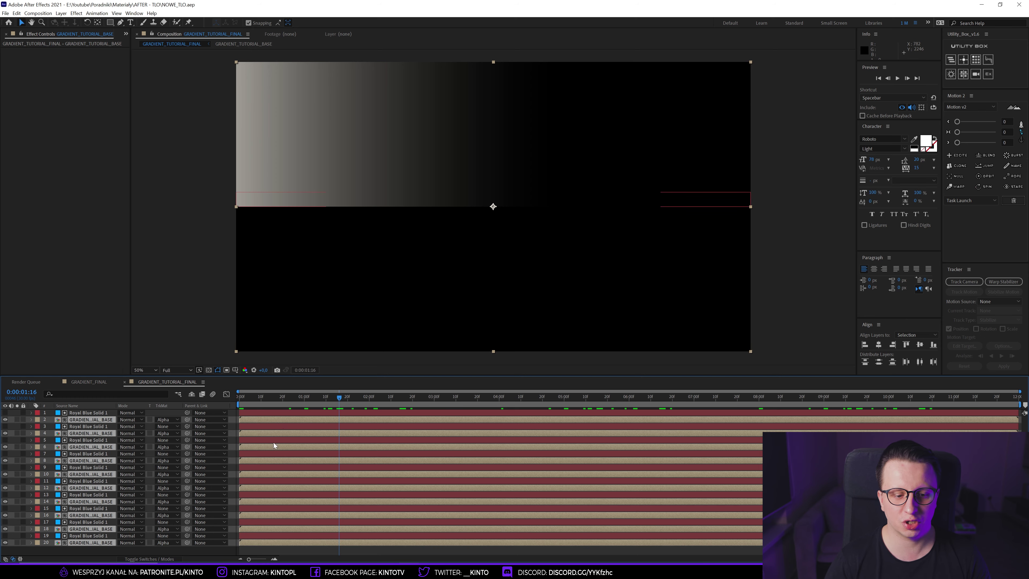
pyautogui.press('=')
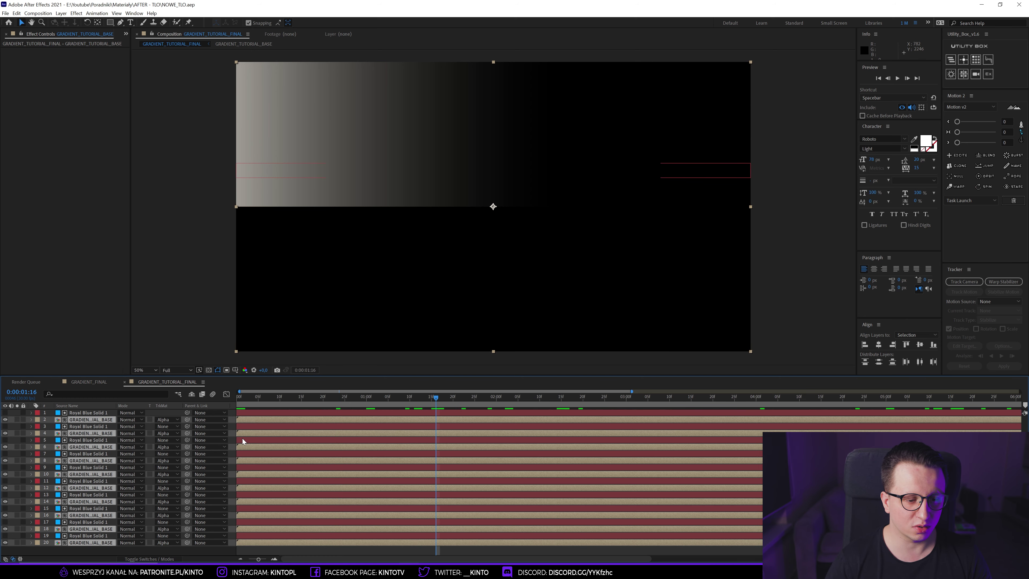
pyautogui.press('=')
pyautogui.press('=')
pyautogui.hscroll(-2, 254, 409)
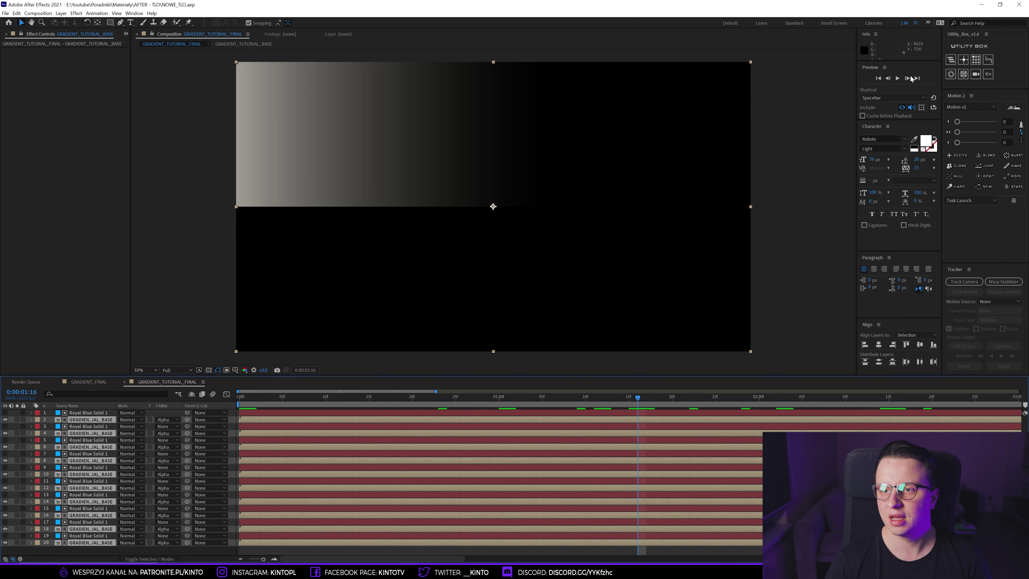
# Step: Sequence the selected layers so they are staggered in time
pyautogui.click(950, 60)
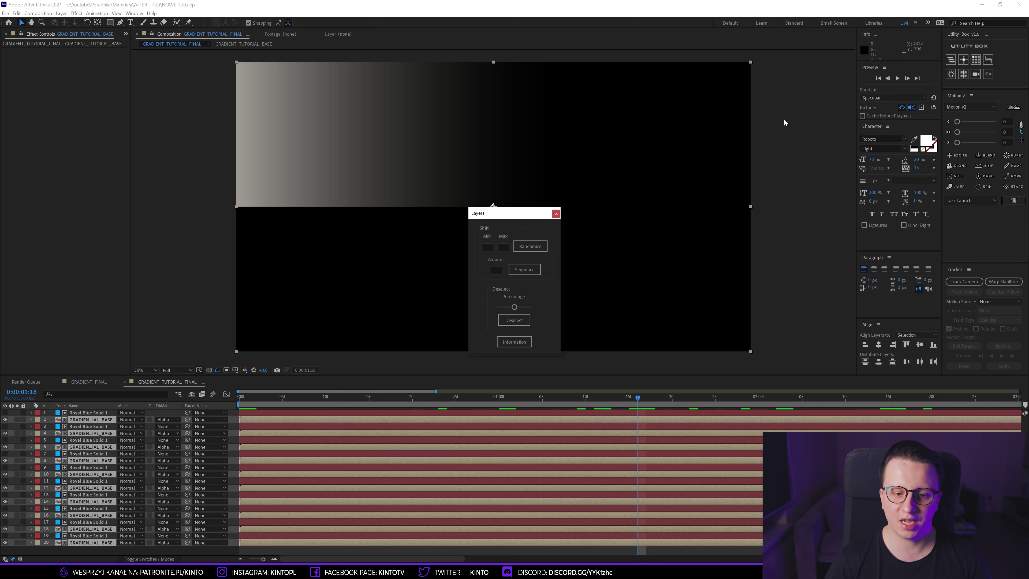
pyautogui.click(495, 269)
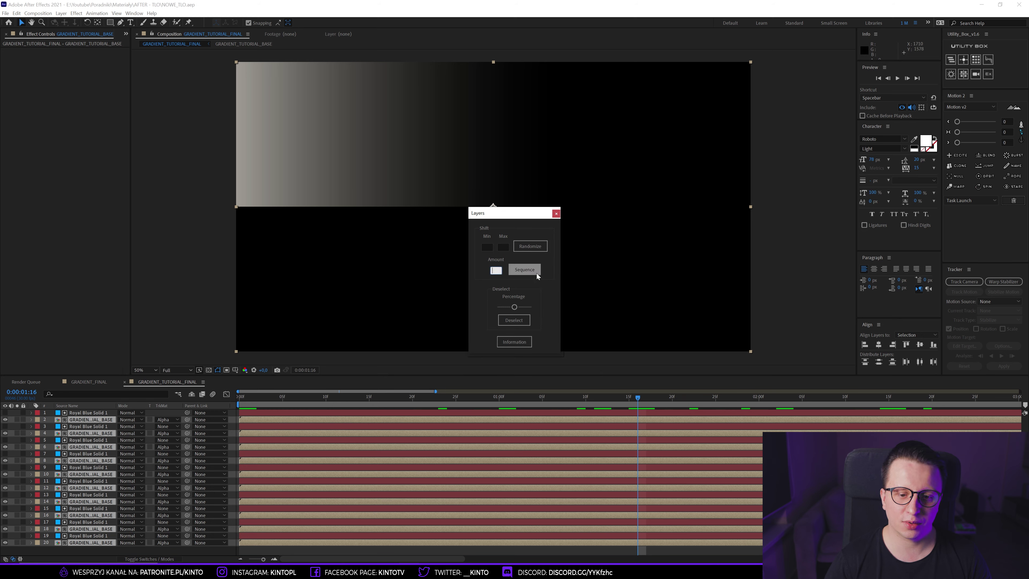
pyautogui.write('2')
pyautogui.click(534, 274)
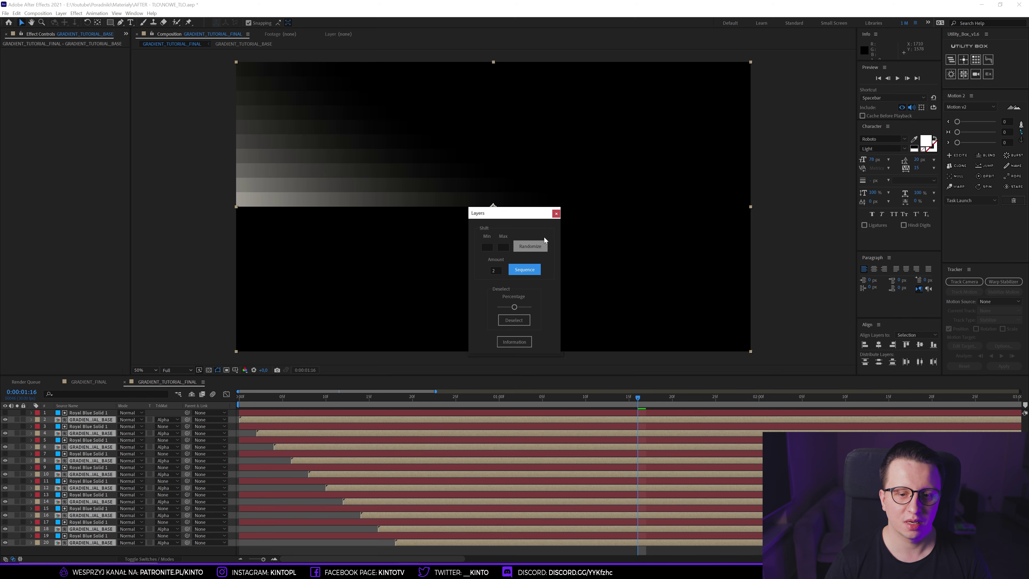
pyautogui.click(556, 213)
# Step: Show the full 12-second timeline, scrub to preview the stripes, and fit the frame in the viewer
pyautogui.press('-')
pyautogui.press('-')
pyautogui.press('-')
pyautogui.press('-')
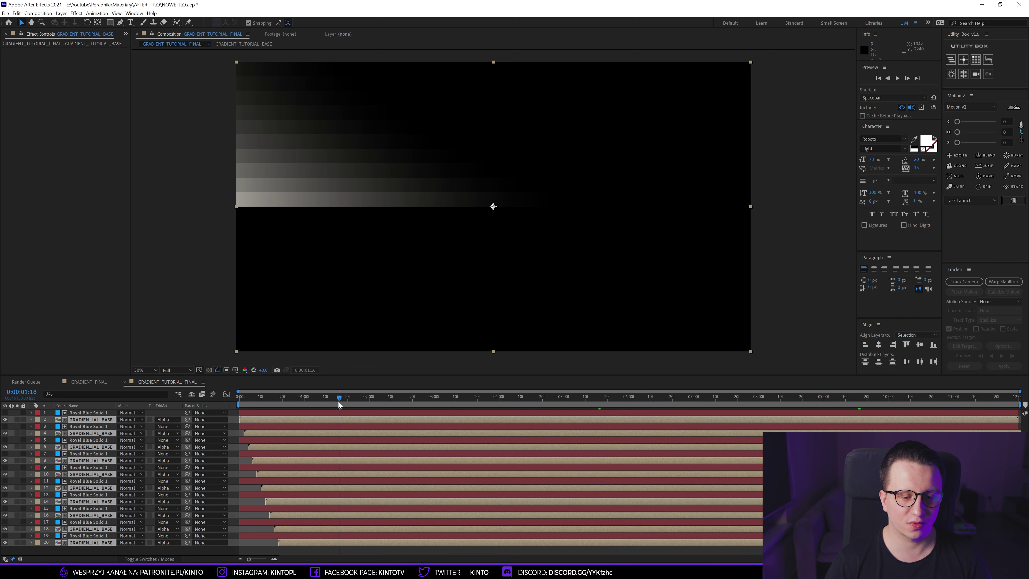
pyautogui.moveTo(265, 402)
pyautogui.mouseDown()
pyautogui.moveTo(226, 400)
pyautogui.moveTo(393, 400)
pyautogui.mouseUp()
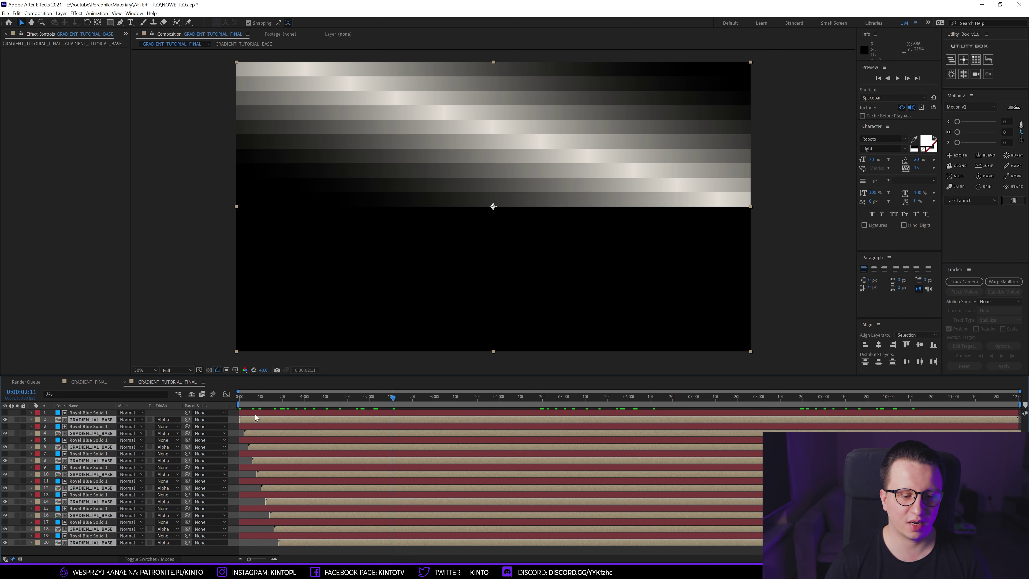
pyautogui.click(145, 370)
pyautogui.click(148, 379)
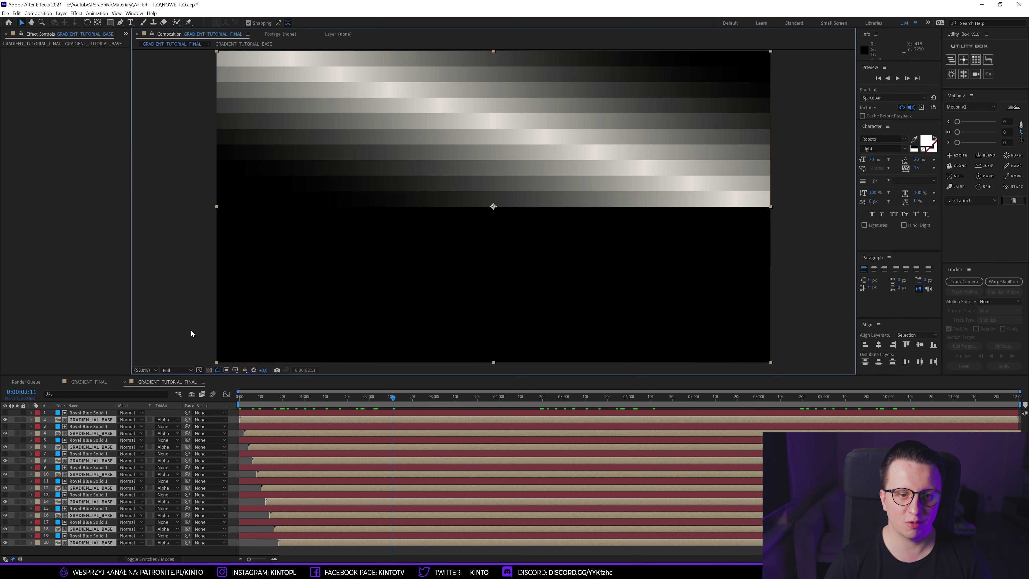
pyautogui.click(800, 191)
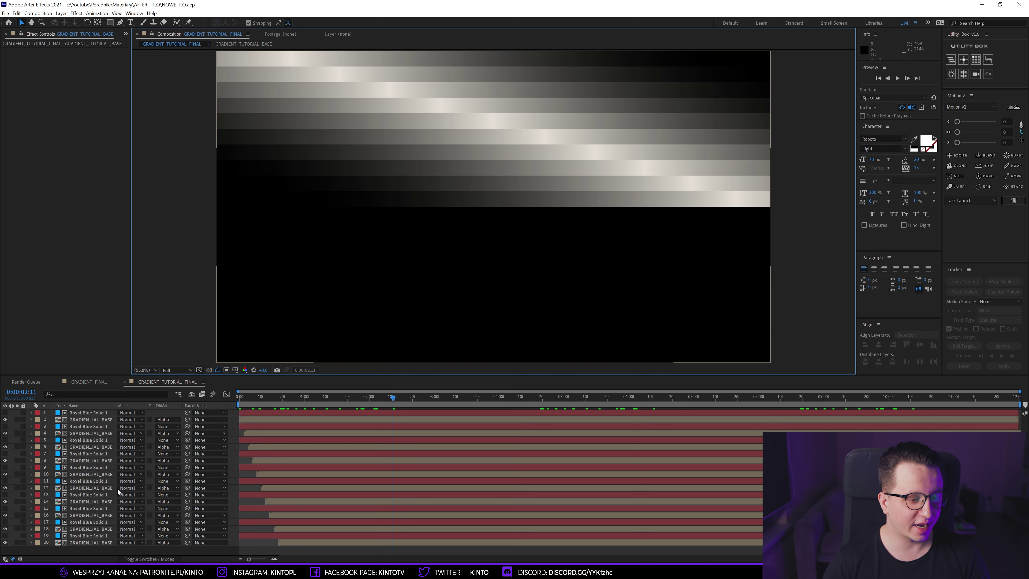
# Step: Pre-compose all twenty layers into GRADIENT_TUTORIAL_LAYERS and scrub to preview the result
pyautogui.click(97, 481)
pyautogui.hotkey('ctrl', 'a')
pyautogui.rightClick(98, 485)
pyautogui.click(130, 444)
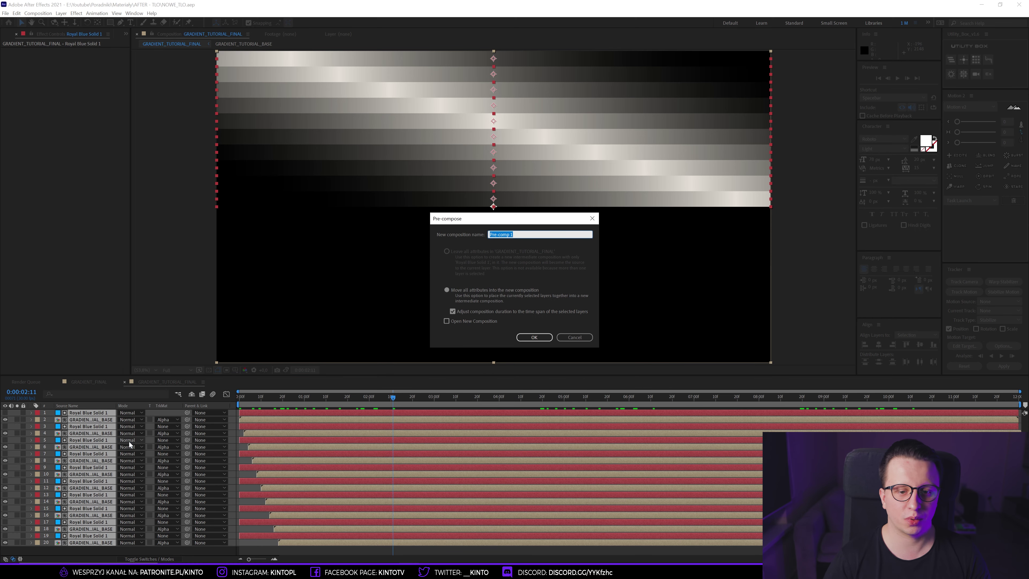
pyautogui.write('GRADIENT_TUTORIAL_')
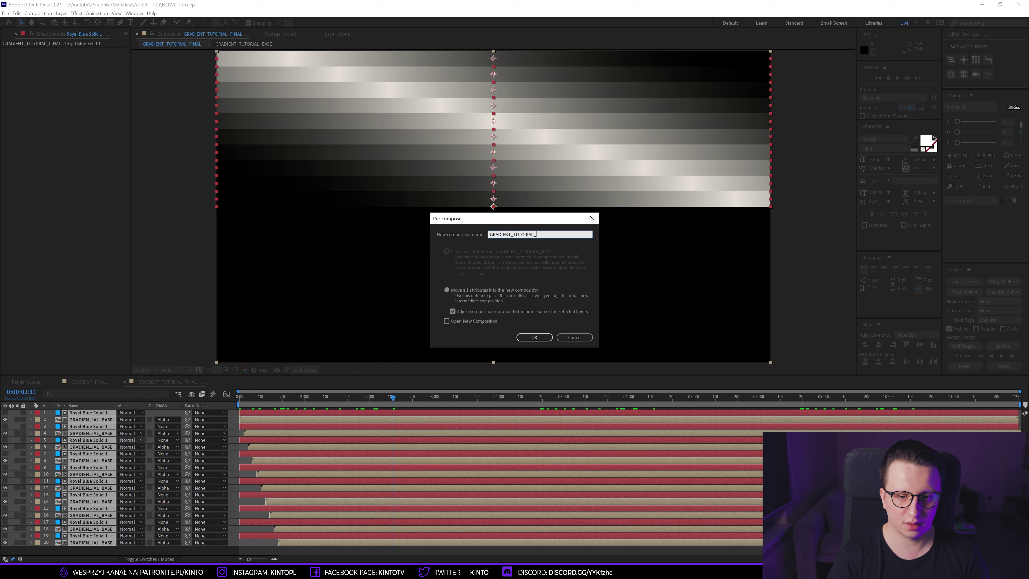
pyautogui.write('S')
pyautogui.press('Return')
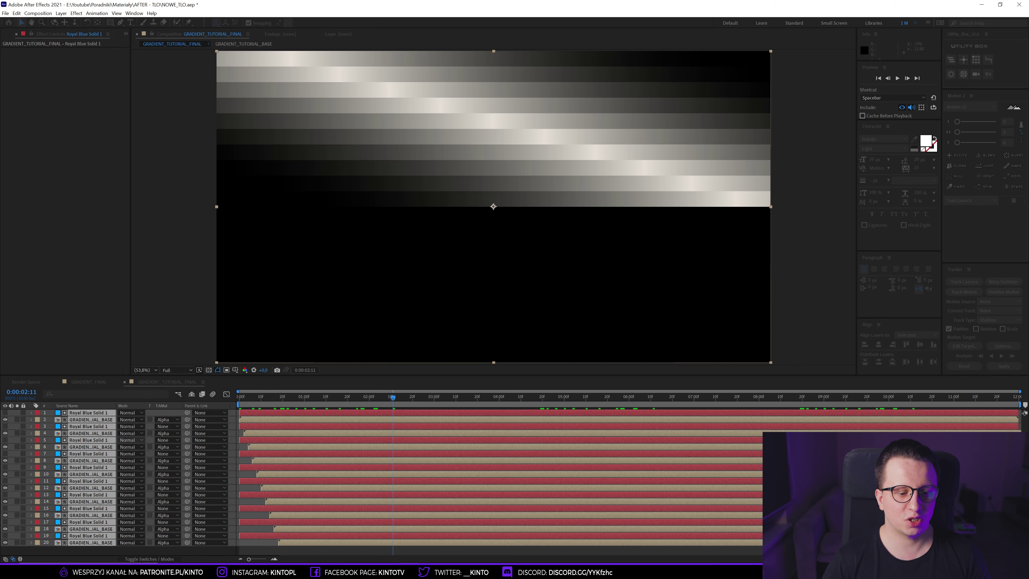
pyautogui.moveTo(242, 399); pyautogui.dragTo(380, 401)
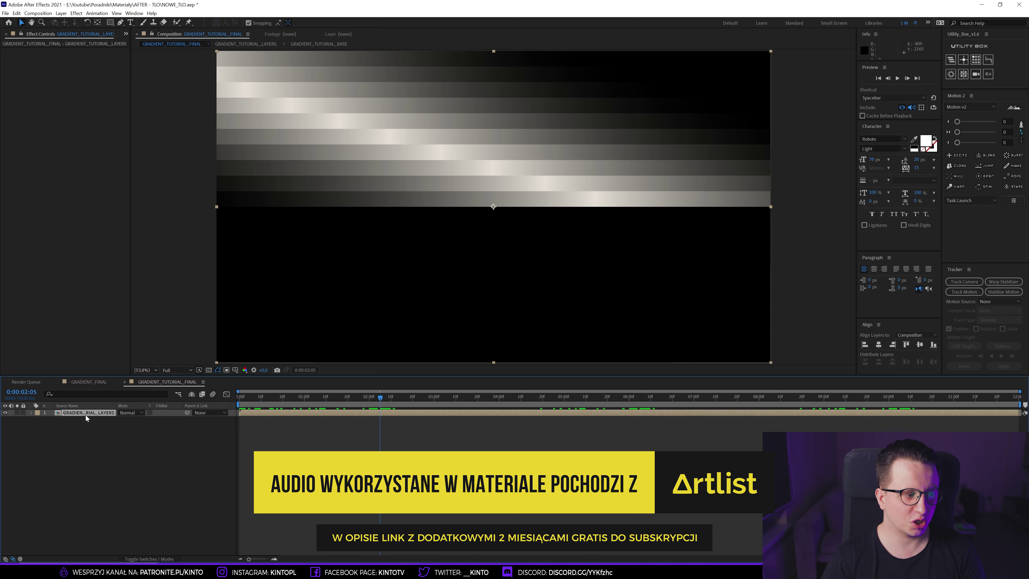
# Step: Apply the Mirror effect to the precomp with a 90° Reflection Angle
pyautogui.hotkey('ctrl', 'space')
pyautogui.write('mirror')
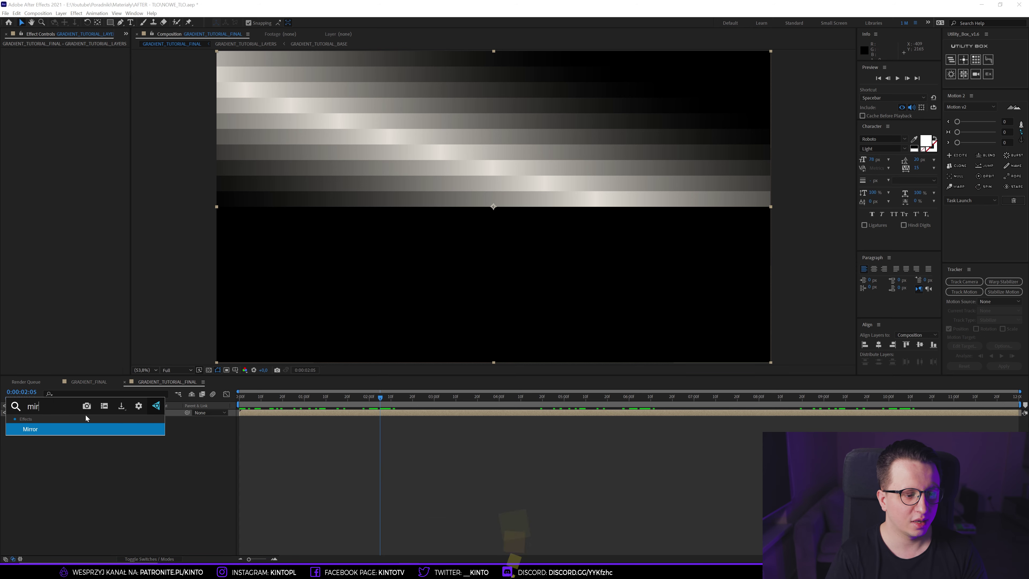
pyautogui.press('Return')
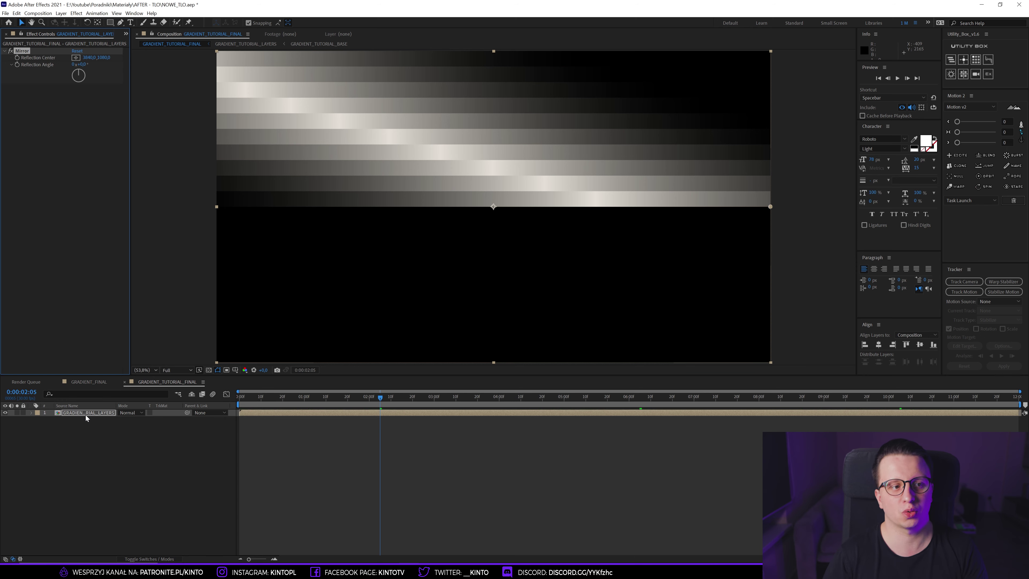
pyautogui.click(83, 65)
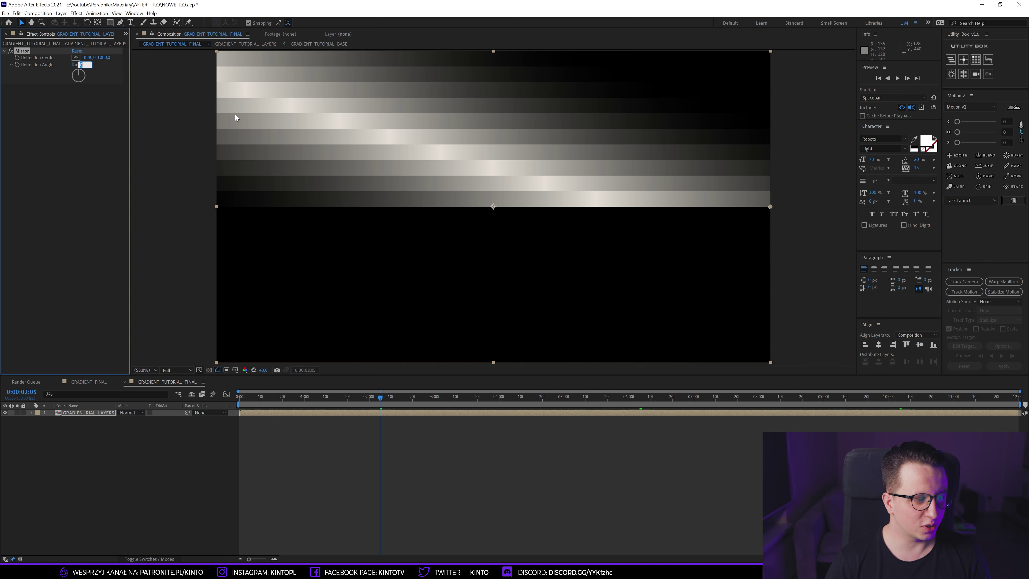
pyautogui.press('Return')
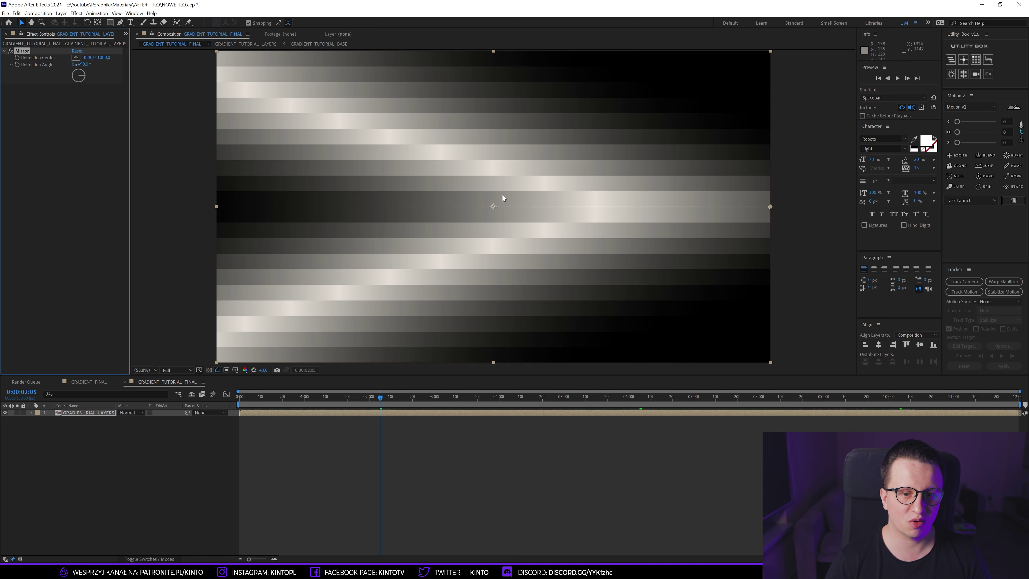
# Step: Set the Mirror's Reflection Center Y to 1078 to remove the seam
pyautogui.scroll(2, 487, 212)
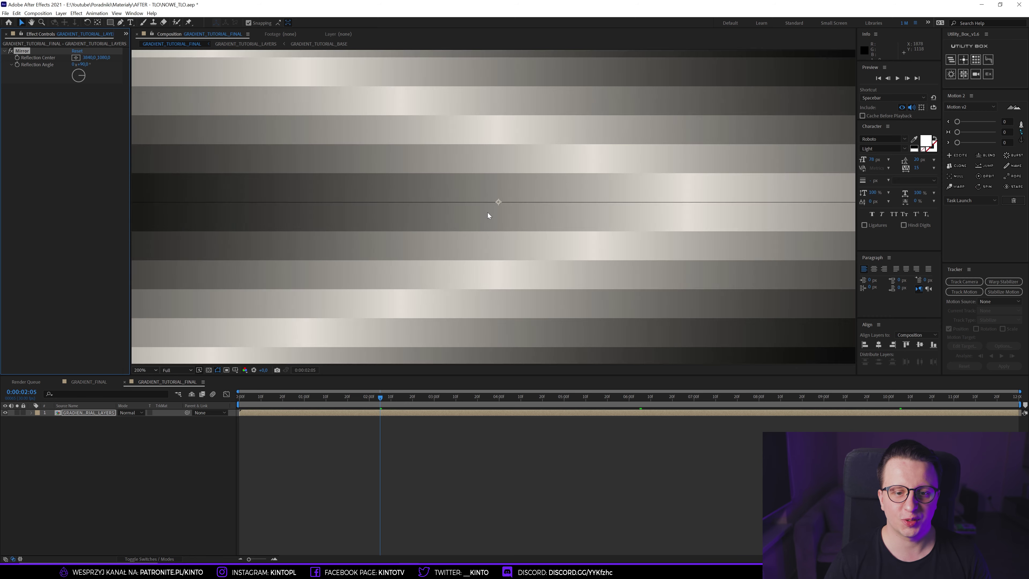
pyautogui.scroll(2, 485, 203)
pyautogui.scroll(2, 469, 200)
pyautogui.scroll(2, 469, 198)
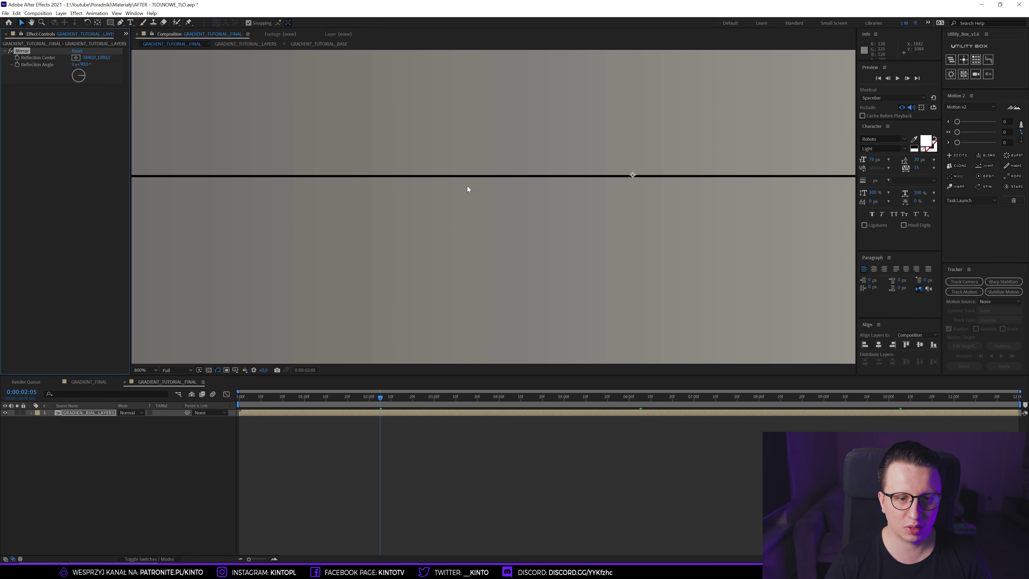
pyautogui.click(103, 57)
pyautogui.press('BackSpace')
pyautogui.press('Return')
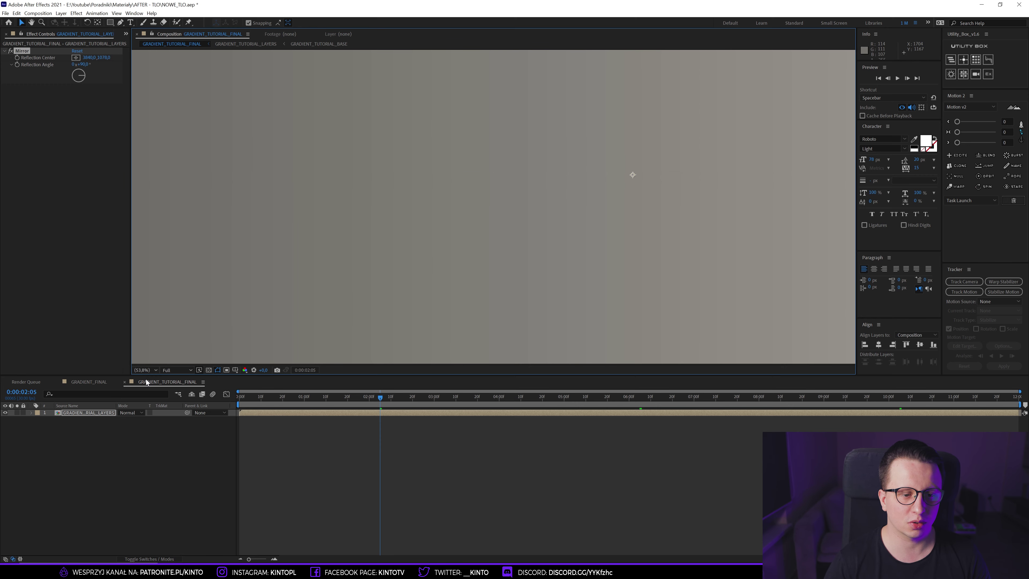
# Step: Centre the layer horizontally and vertically in the frame and scale it to 102%
pyautogui.hotkey('shift', '/')
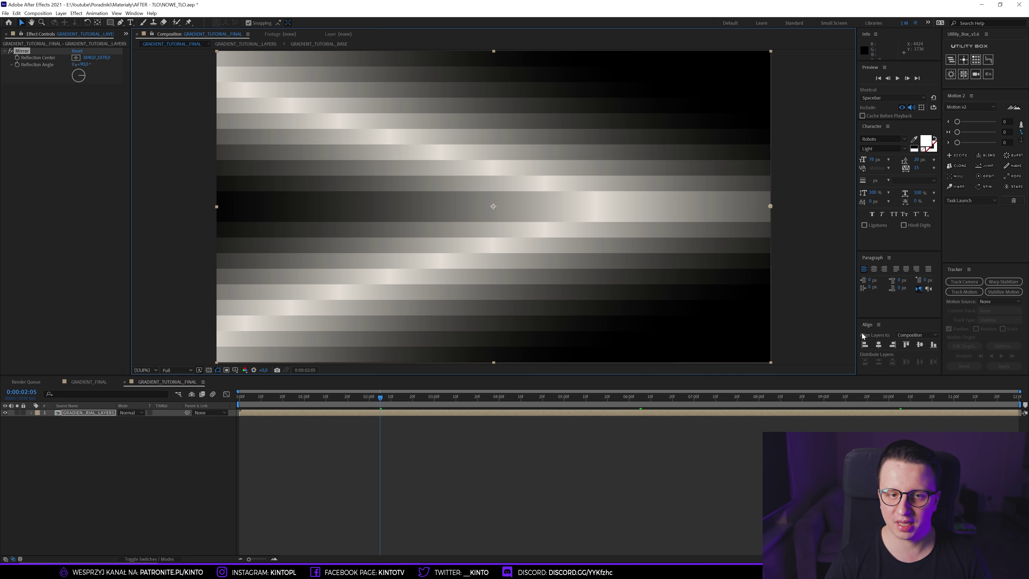
pyautogui.click(92, 413)
pyautogui.click(879, 344)
pyautogui.click(919, 345)
pyautogui.press('s')
pyautogui.click(152, 442)
pyautogui.click(143, 420)
pyautogui.write('102')
pyautogui.press('Return')
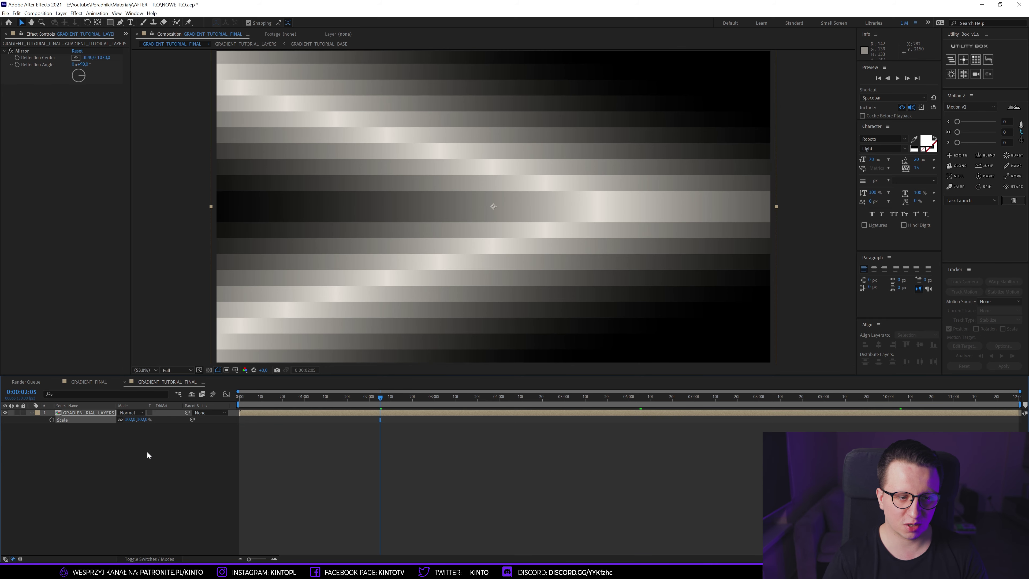
pyautogui.click(147, 451)
pyautogui.moveTo(372, 395)
pyautogui.mouseDown()
pyautogui.moveTo(332, 406)
pyautogui.moveTo(613, 418)
pyautogui.mouseUp()
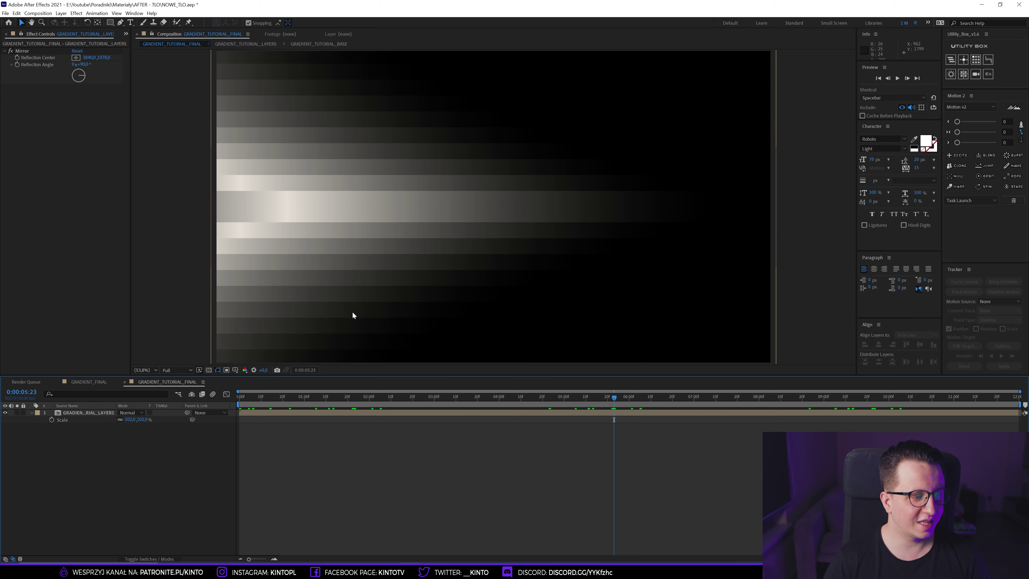
pyautogui.click(347, 205)
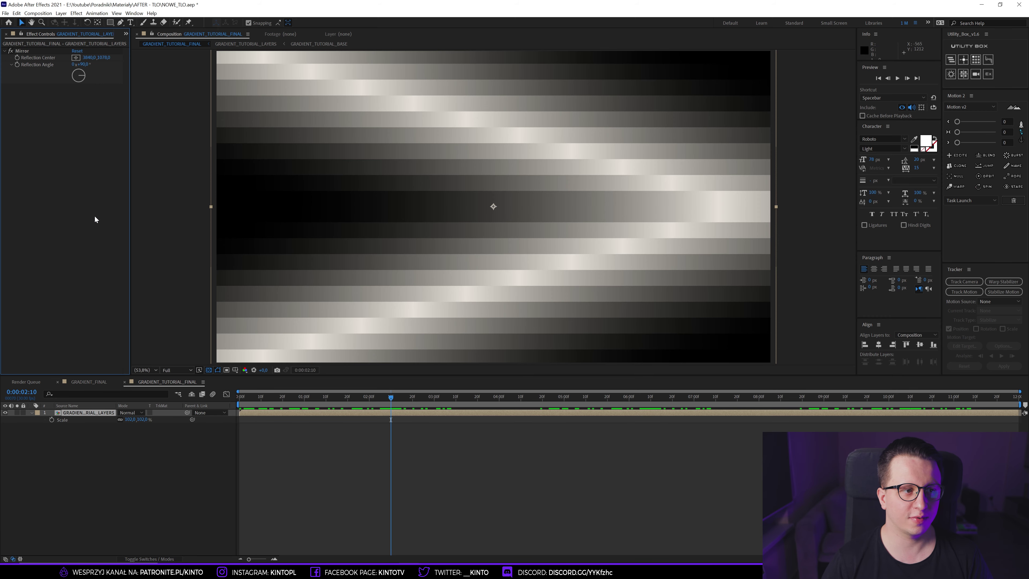
pyautogui.click(77, 51)
pyautogui.hotkey('ctrl', 'z')
pyautogui.click(11, 51)
pyautogui.hotkey('ctrl', 'z')
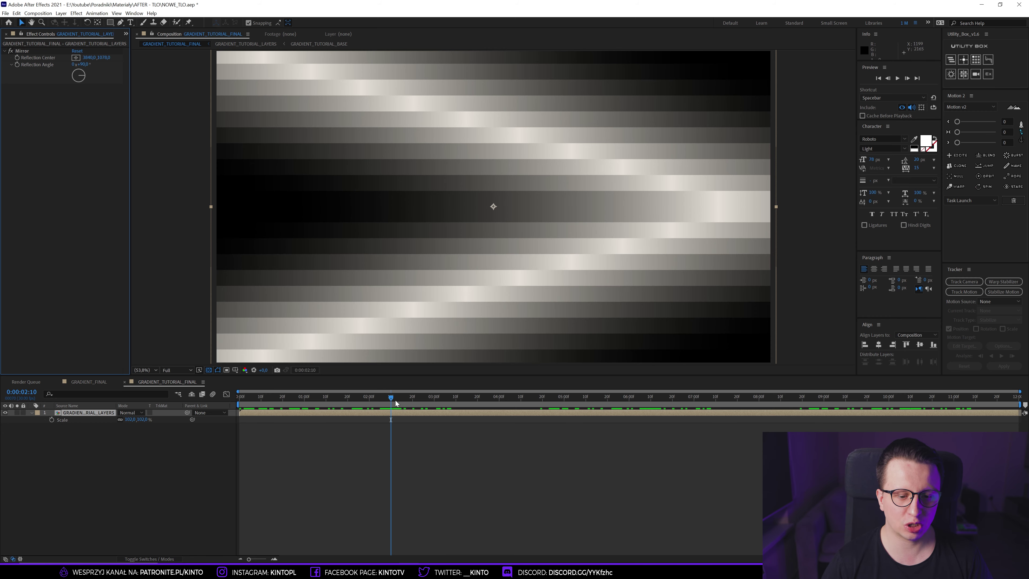
pyautogui.moveTo(399, 399); pyautogui.dragTo(418, 401)
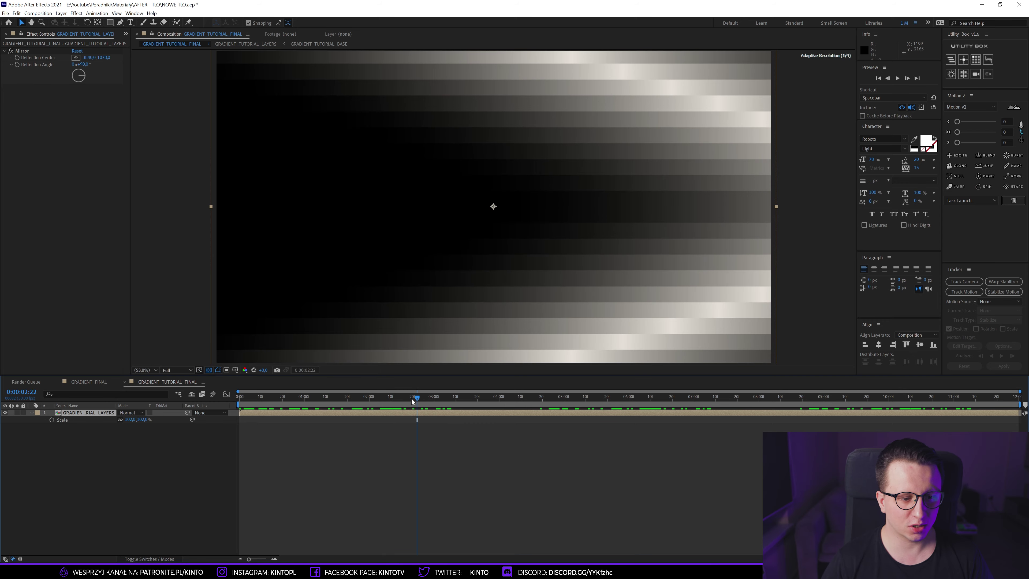
pyautogui.click(208, 371)
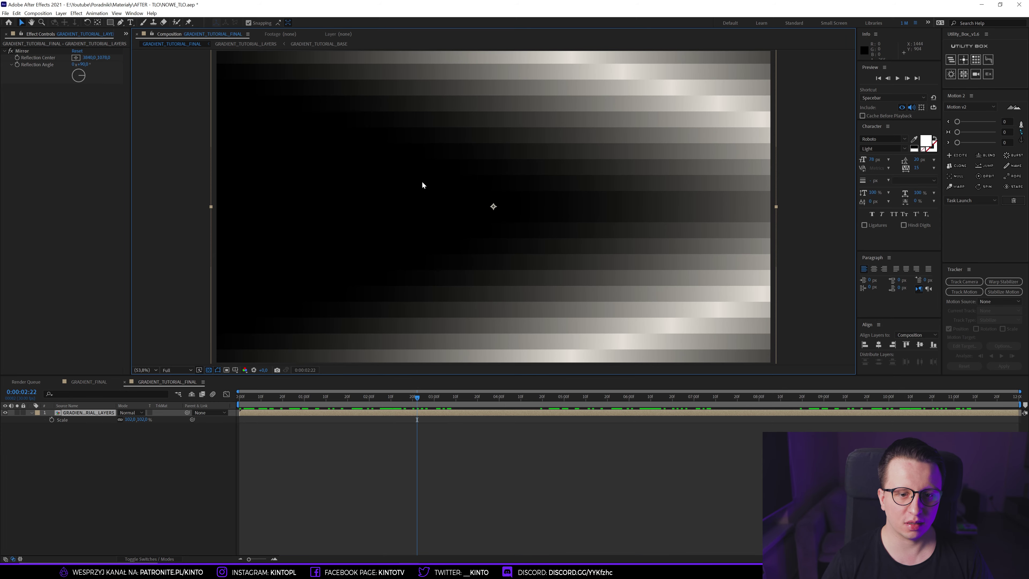
pyautogui.doubleClick(90, 412)
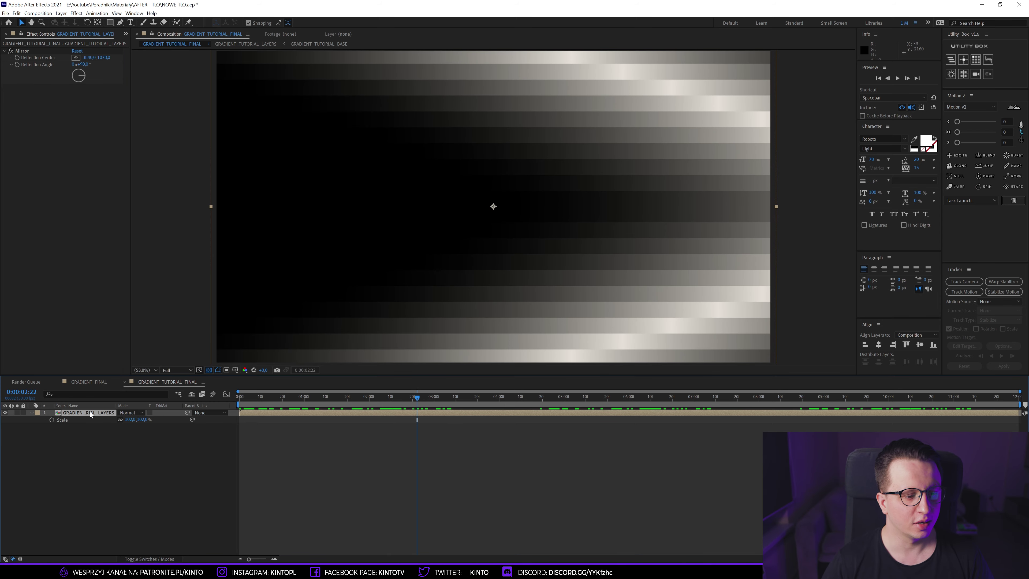
# Step: Inside GRADIENT_TUTORIAL_BASE, set GRADIENT_LINE's CC Light Sweep Light Reception to Cutout
pyautogui.doubleClick(87, 419)
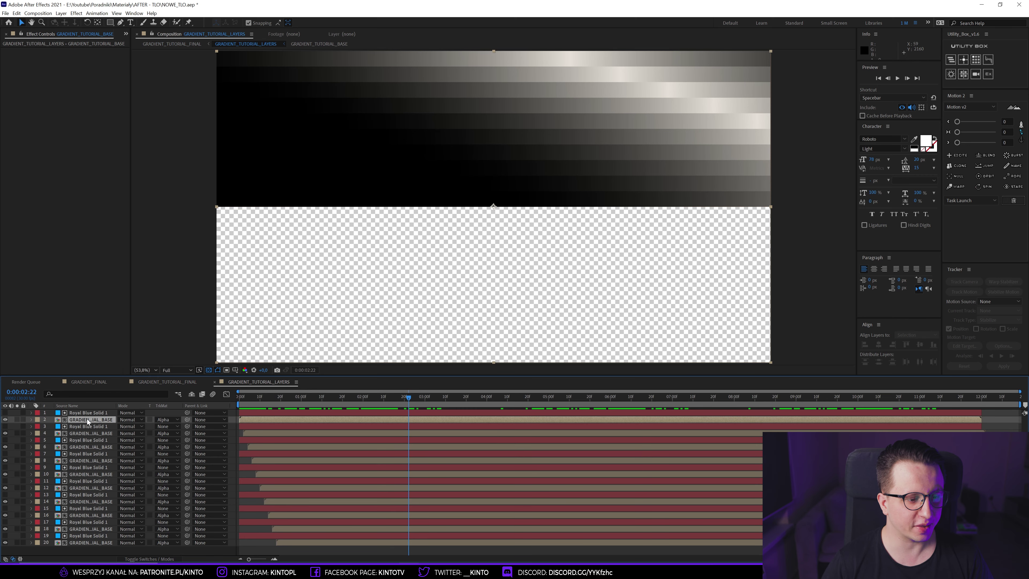
pyautogui.click(88, 413)
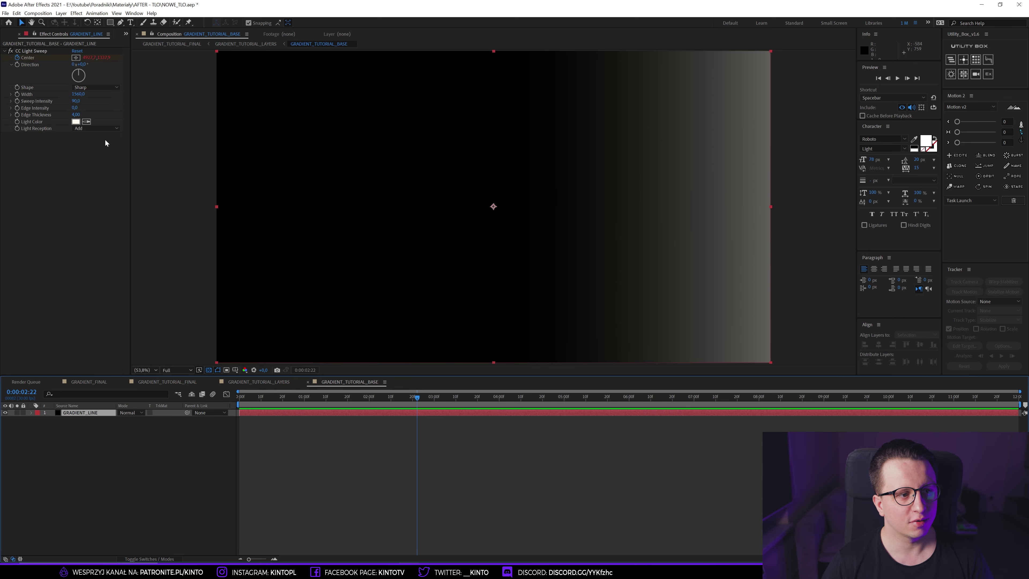
pyautogui.click(96, 127)
pyautogui.click(97, 154)
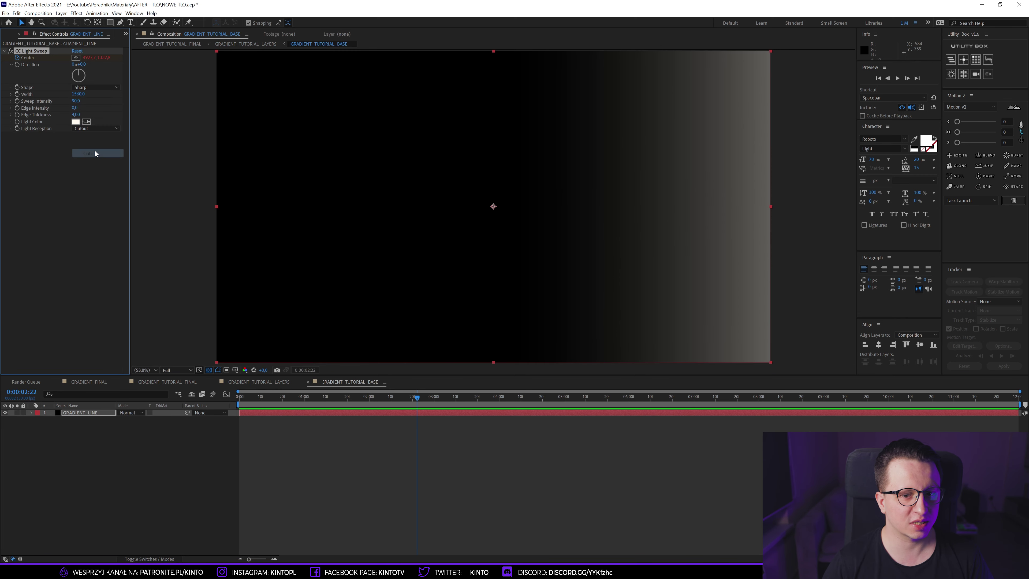
# Step: Close the BASE and LAYERS precomp tabs and turn off the transparency grid
pyautogui.click(306, 381)
pyautogui.click(214, 382)
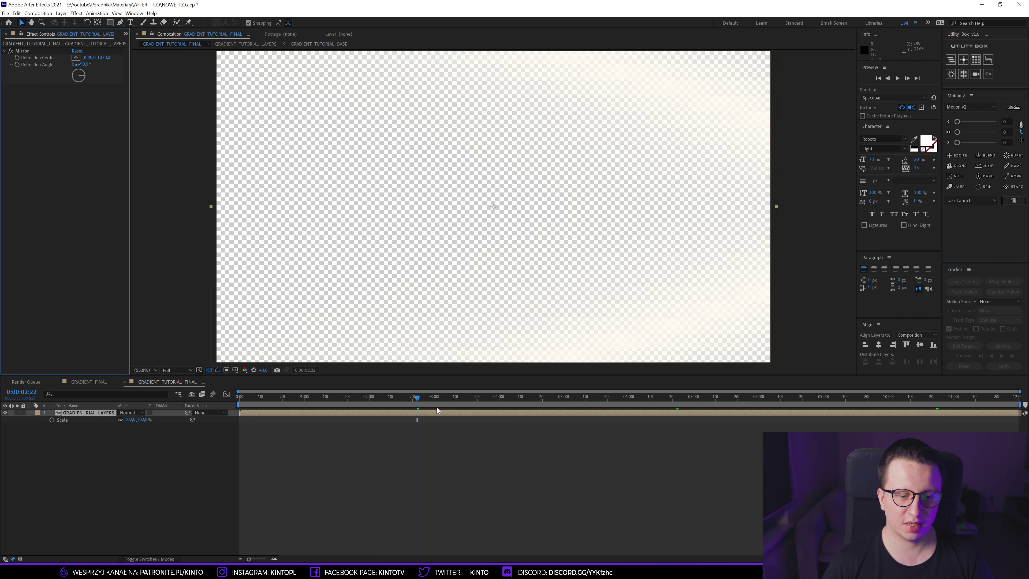
pyautogui.click(209, 370)
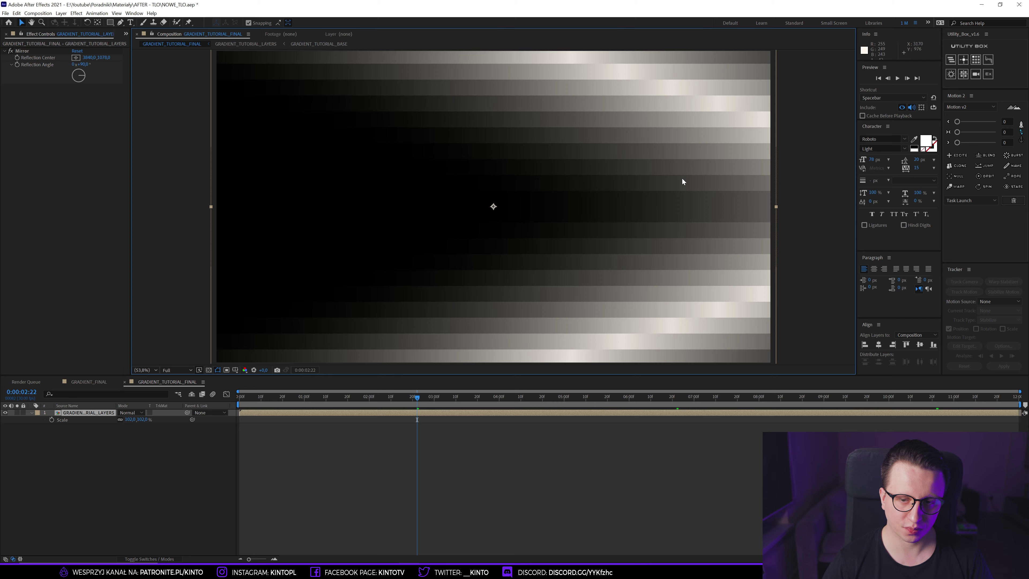
# Step: Duplicate the gradient layer and make the copy start at 0:00:02:00
pyautogui.moveTo(414, 399); pyautogui.dragTo(403, 400)
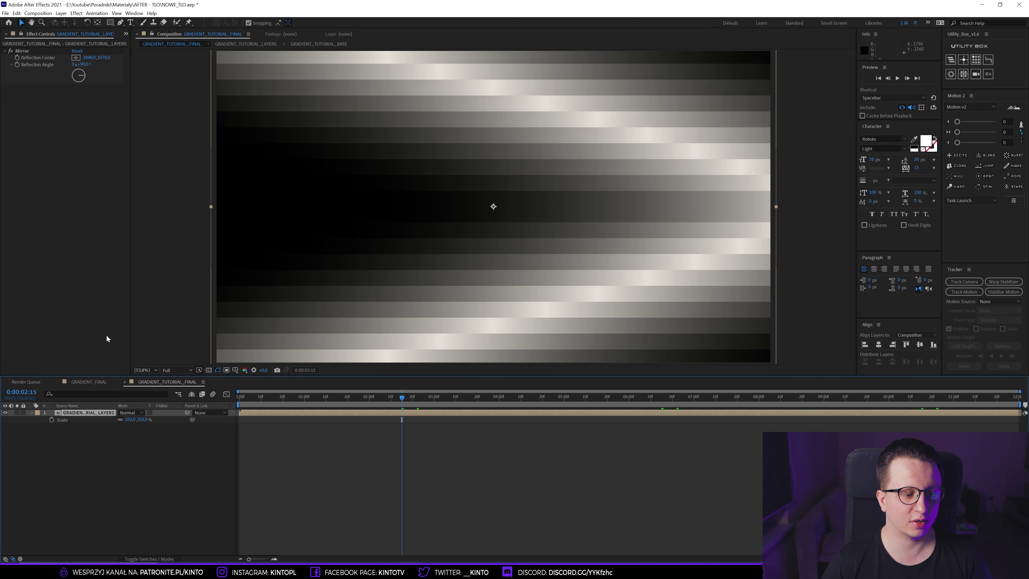
pyautogui.click(100, 413)
pyautogui.hotkey('ctrl', 'd')
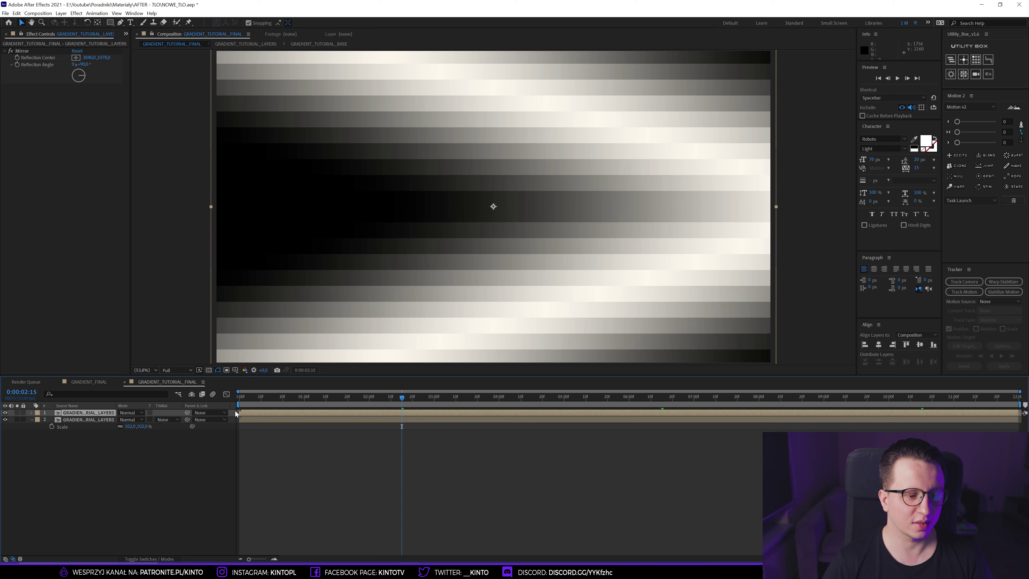
pyautogui.click(369, 398)
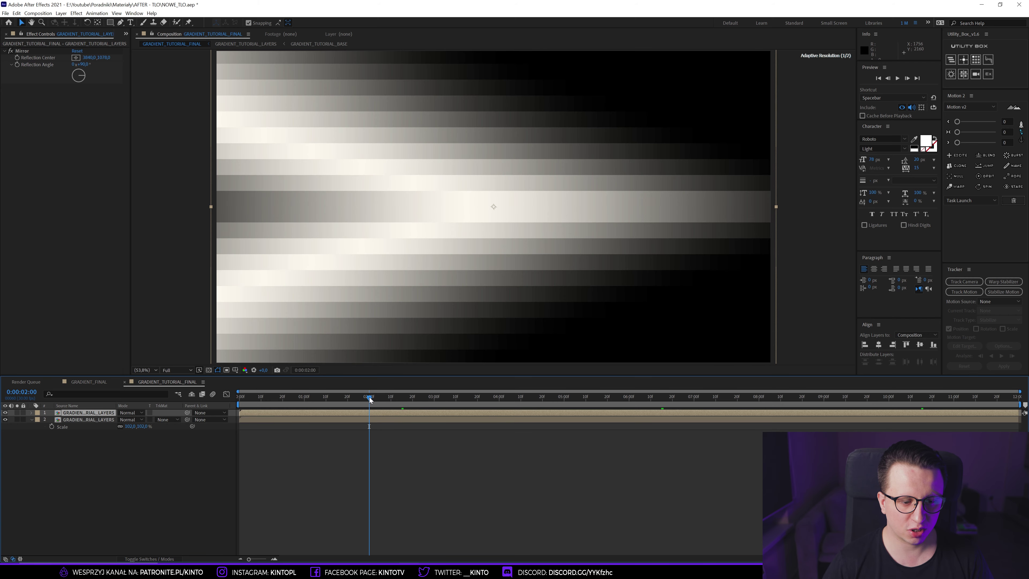
pyautogui.moveTo(247, 412); pyautogui.dragTo(376, 411)
# Step: Preview the composition from the start at Quarter resolution
pyautogui.click(175, 370)
pyautogui.click(179, 414)
pyautogui.press('Home')
pyautogui.press('space')
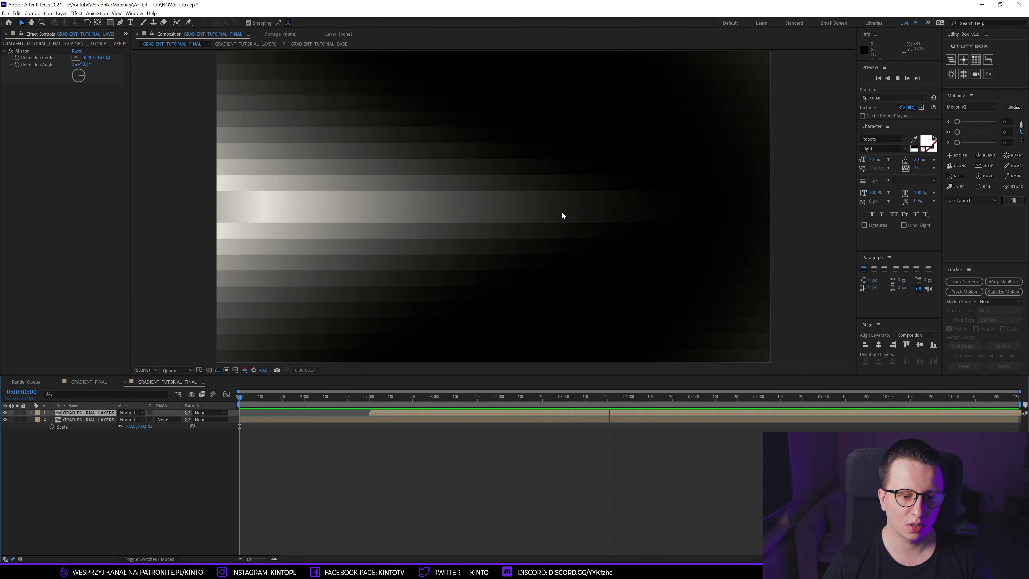
# Step: Set the work area to run from 2:00 to 6:00
pyautogui.moveTo(429, 397); pyautogui.dragTo(369, 399)
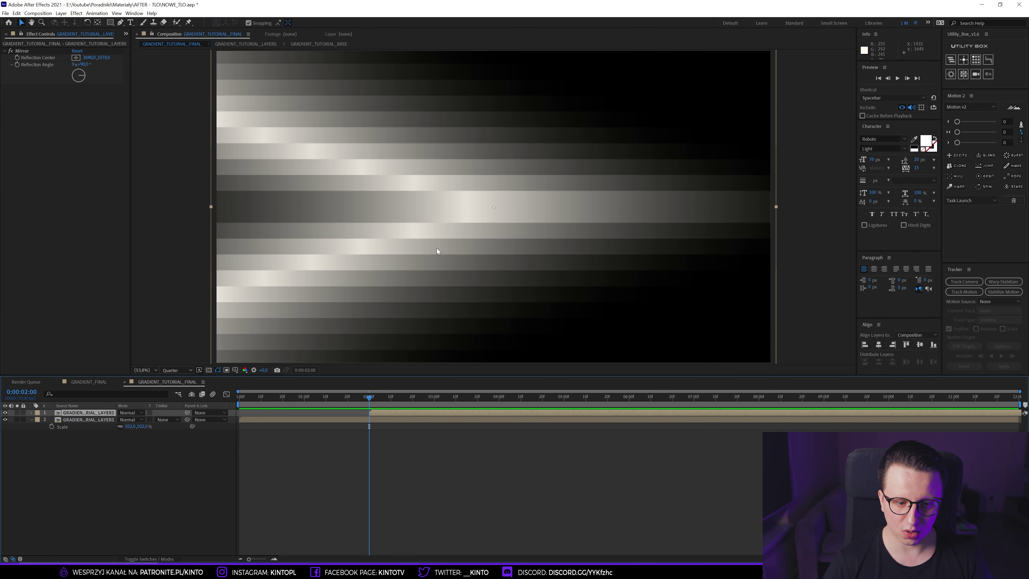
pyautogui.click(630, 400)
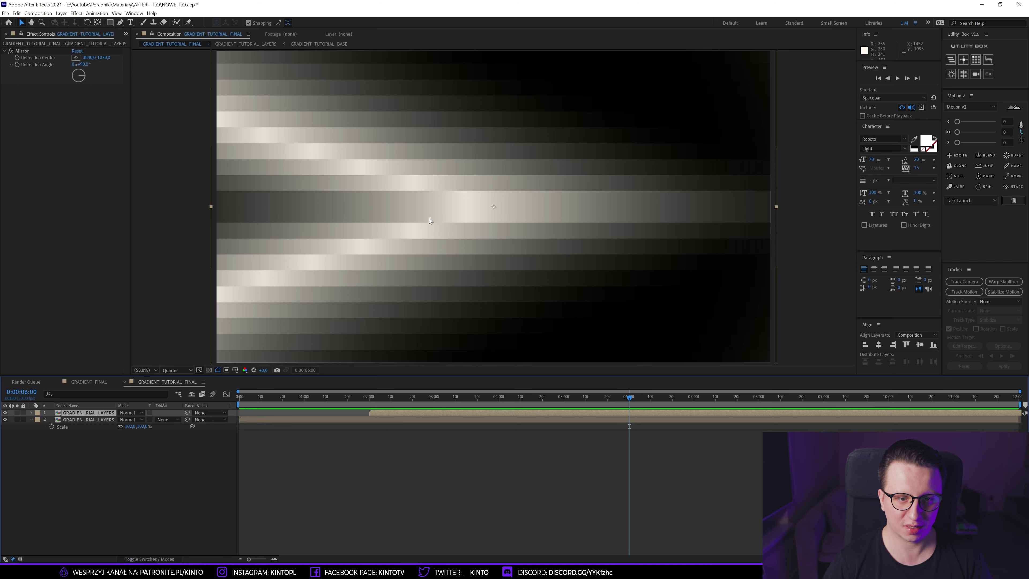
pyautogui.click(370, 399)
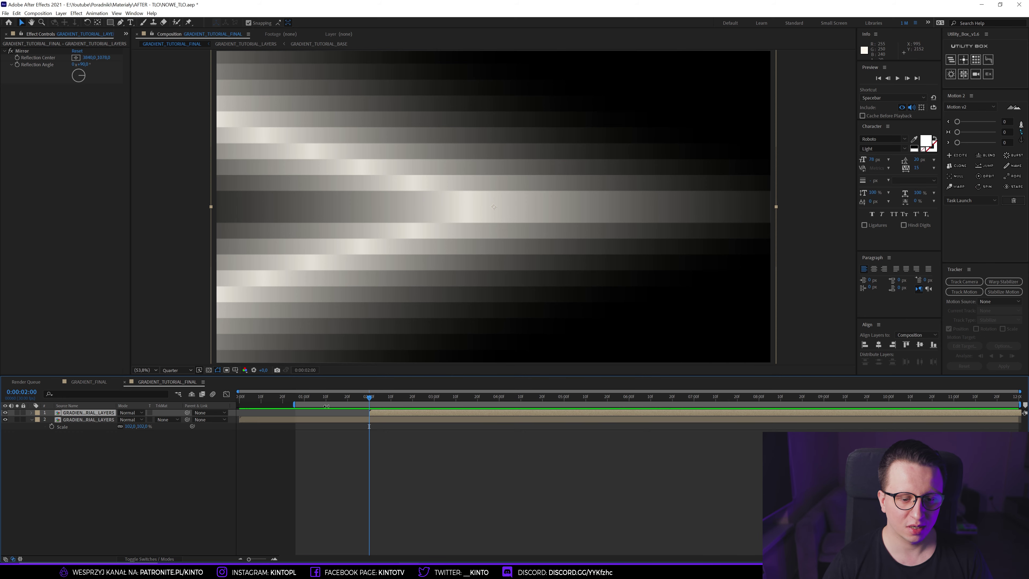
pyautogui.moveTo(627, 395); pyautogui.dragTo(629, 395)
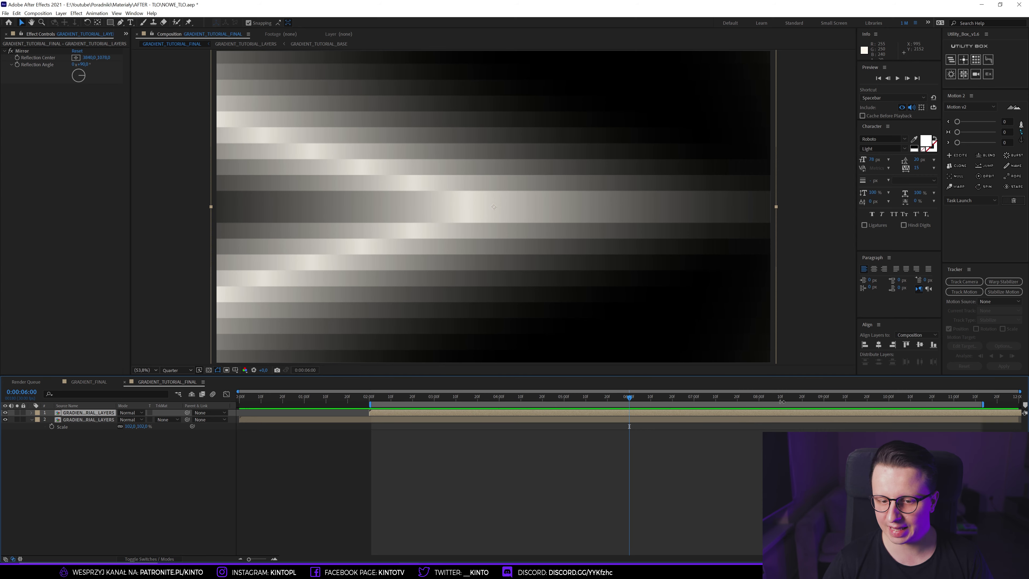
pyautogui.moveTo(1018, 404); pyautogui.dragTo(631, 403)
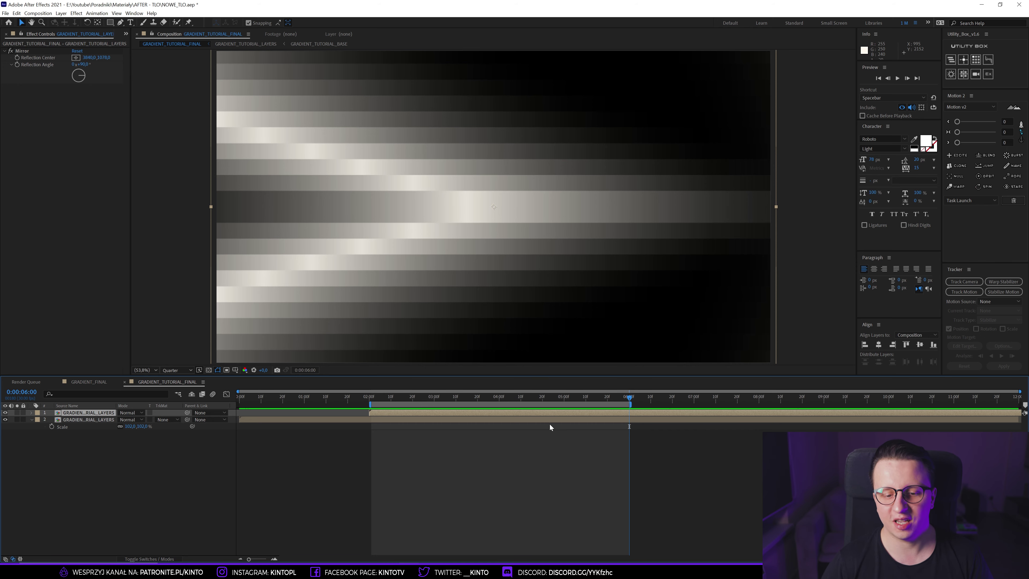
# Step: Trim the composition to the work area and play a preview
pyautogui.rightClick(506, 404)
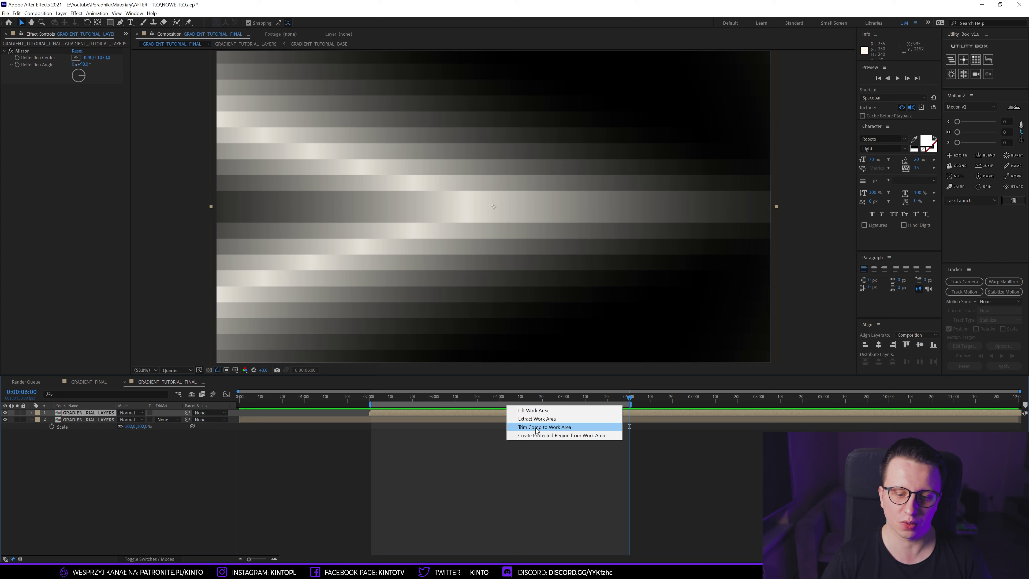
pyautogui.rightClick(469, 402)
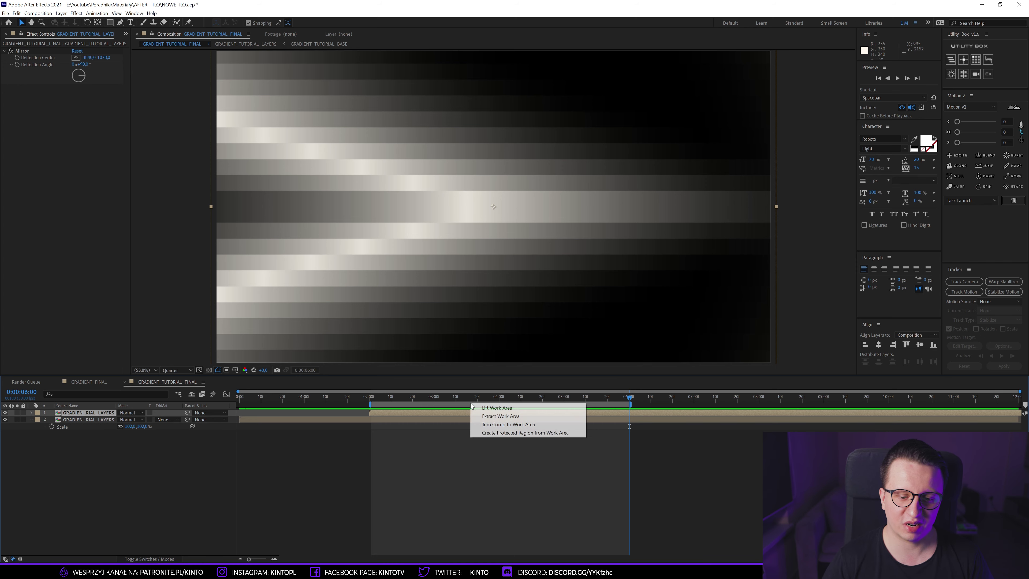
pyautogui.click(497, 425)
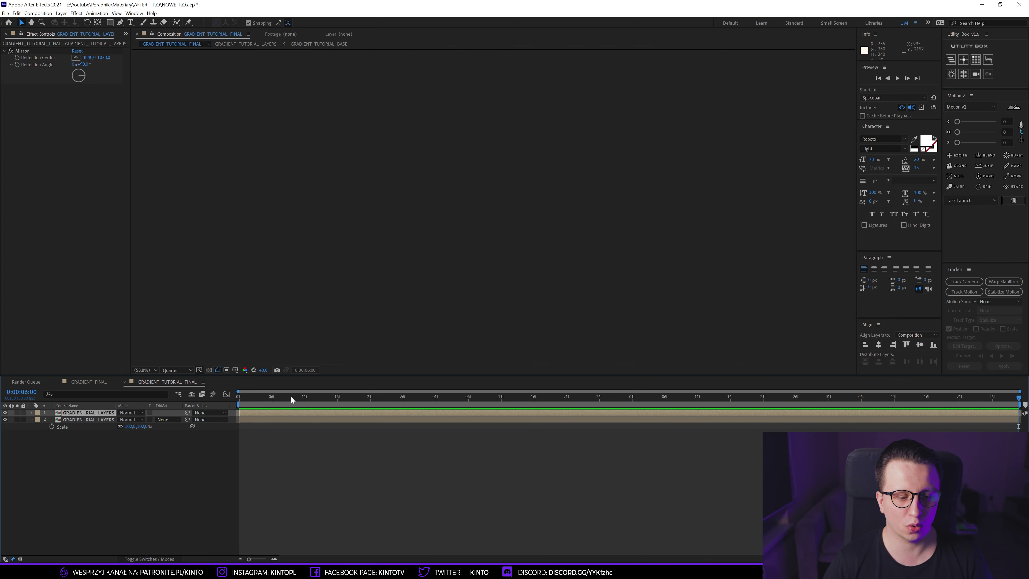
pyautogui.press('space')
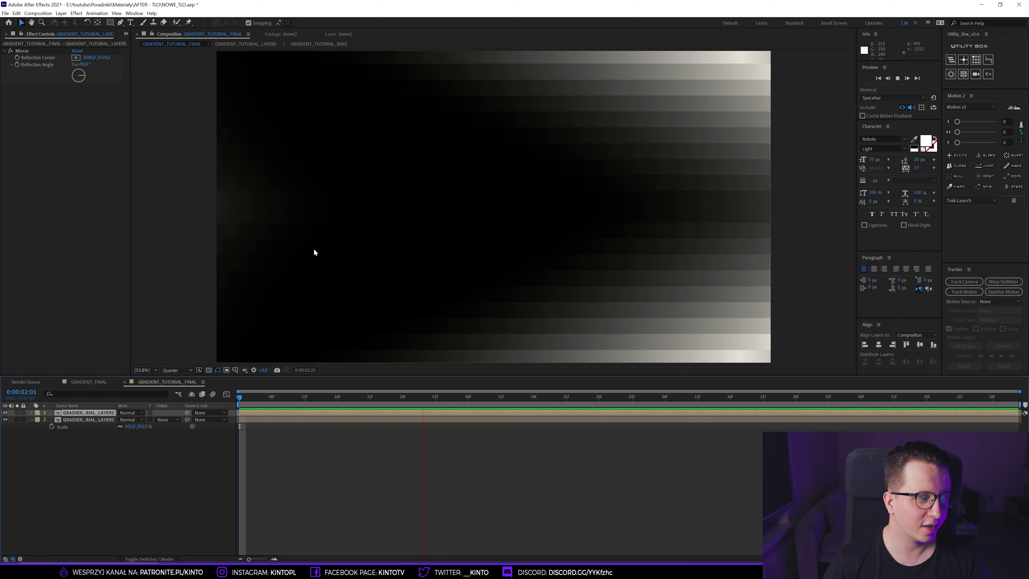
# Step: At 0:00:02:08, select both gradient layers and bring up Pre-compose for them
pyautogui.moveTo(400, 398); pyautogui.dragTo(285, 396)
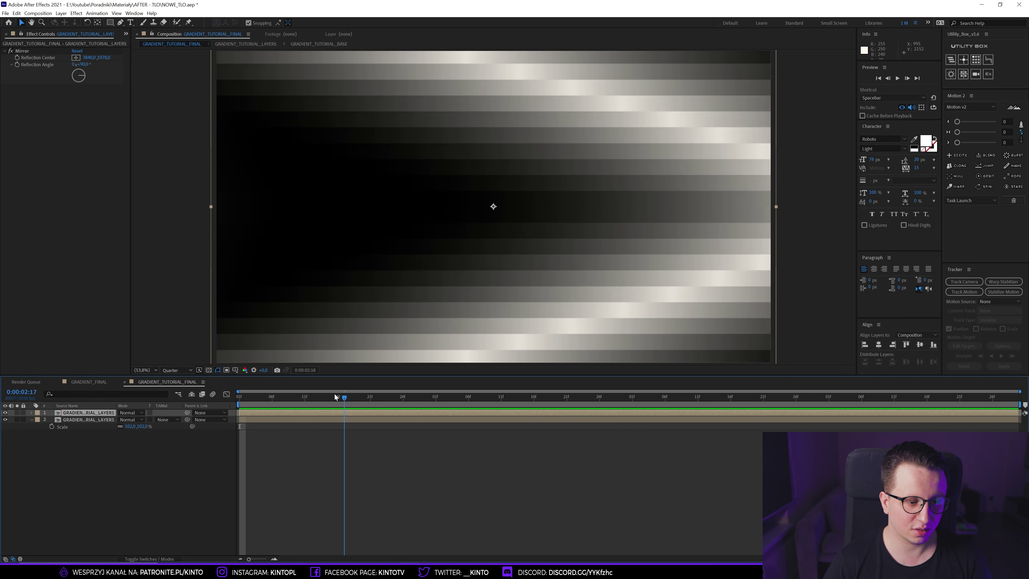
pyautogui.click(129, 464)
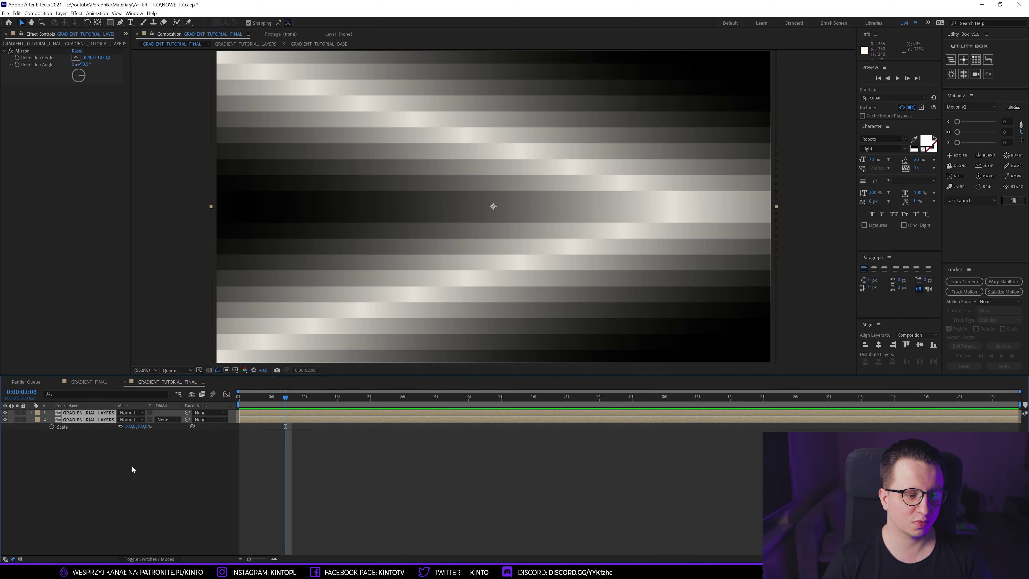
pyautogui.hotkey('ctrl', 'shift', 'c')
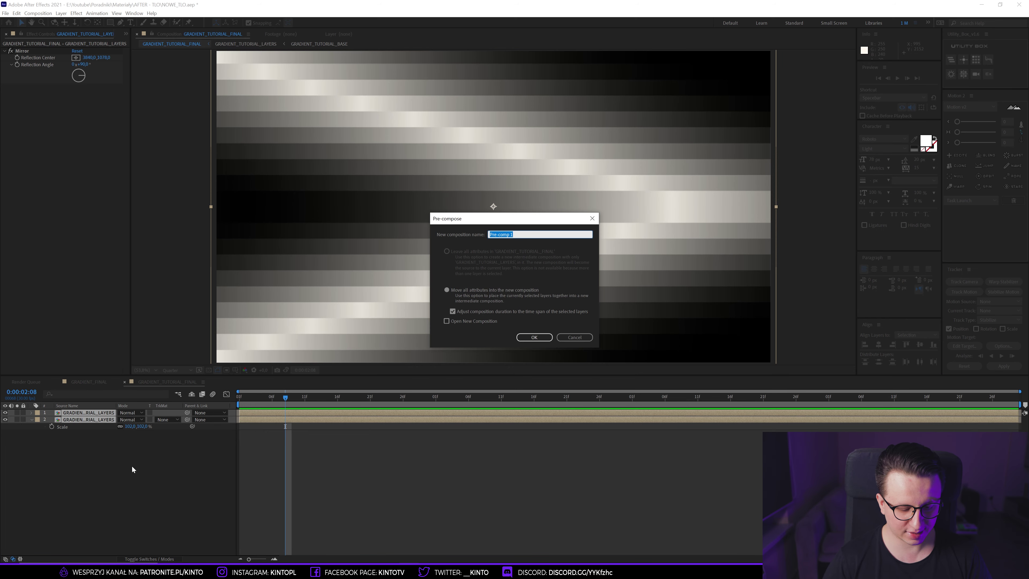
# Step: Name the new pre-composition GRADIENT_TUTORIAL_MASTER, then briefly toggle the transparency grid on and off
pyautogui.write('GRADIENT_TUTORIAL_MASTER')
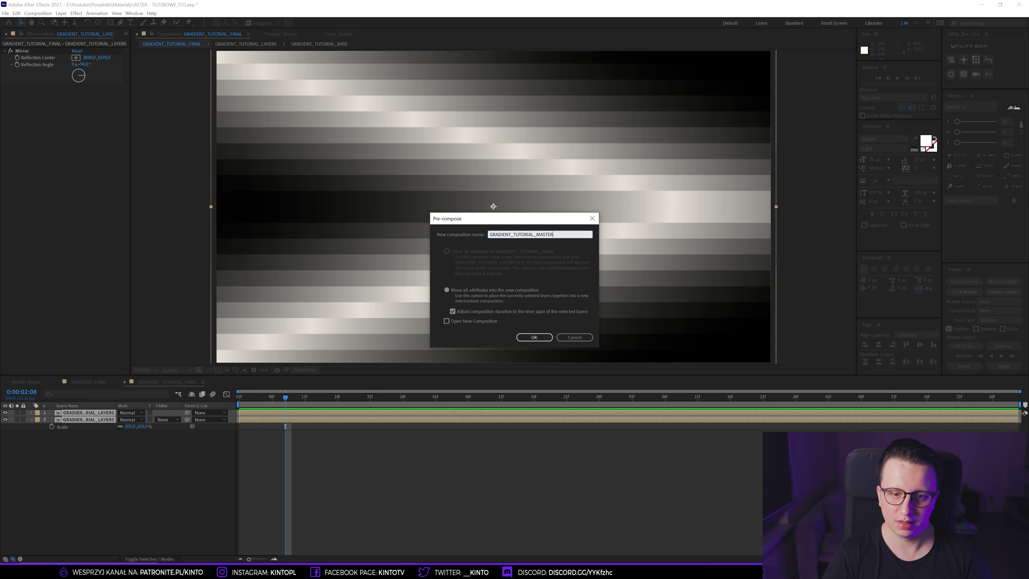
pyautogui.press('Return')
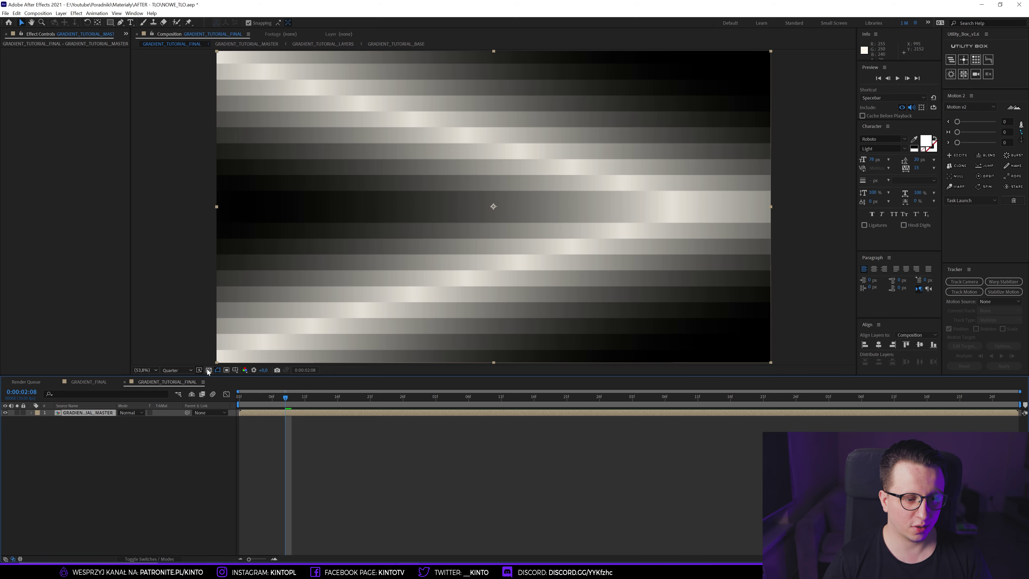
pyautogui.click(208, 370)
pyautogui.click(114, 443)
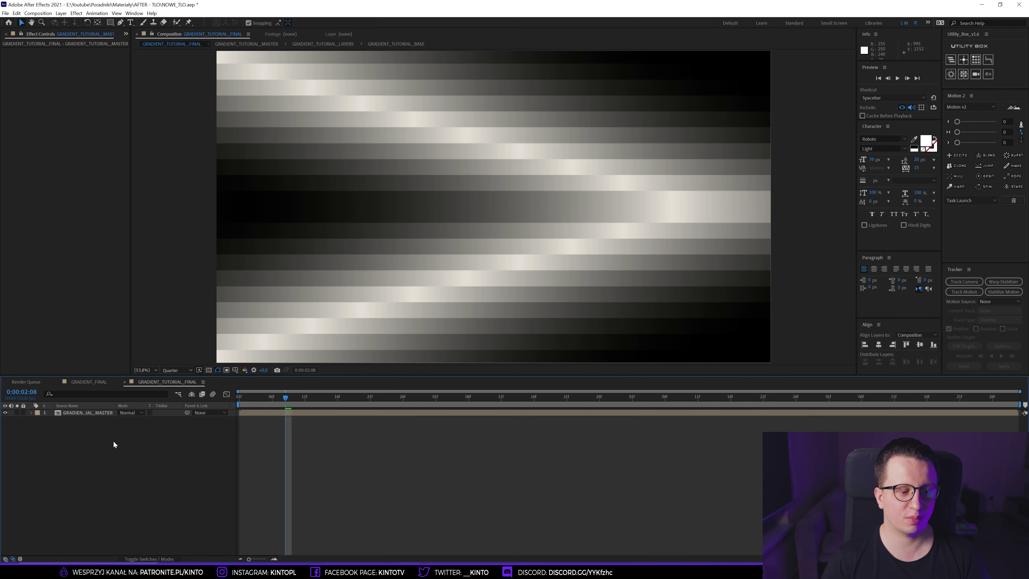
# Step: Create a black 3840×2160 solid named BG and place it below GRADIENT_TUTORIAL_MASTER
pyautogui.hotkey('ctrl', 'y')
pyautogui.write('BG')
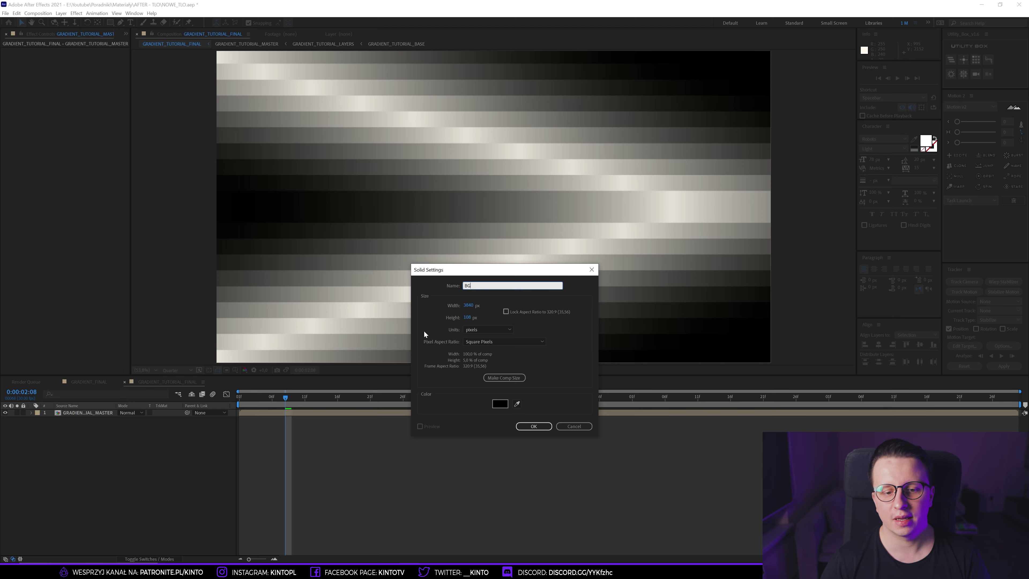
pyautogui.click(470, 317)
pyautogui.write('2160')
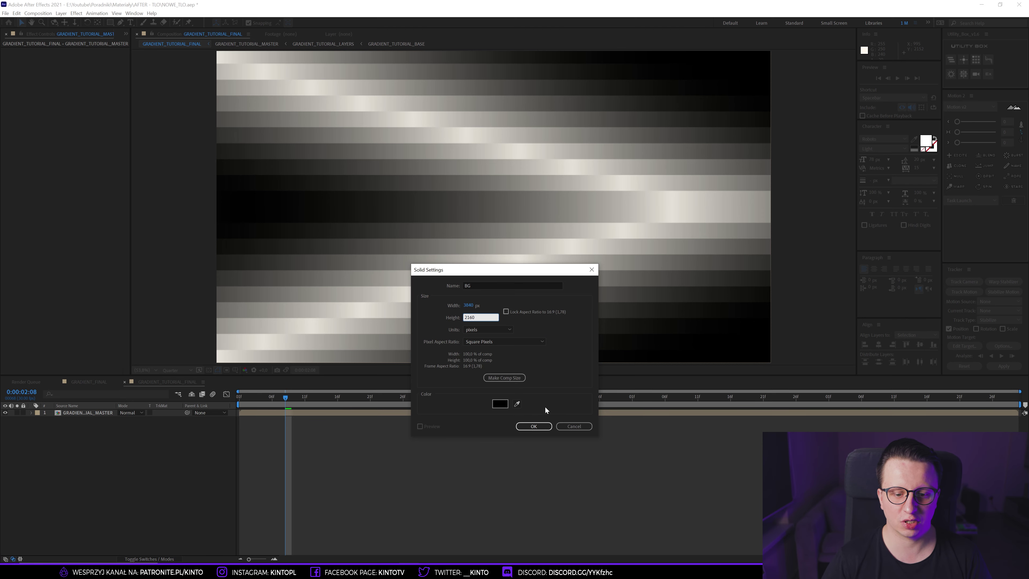
pyautogui.click(534, 426)
pyautogui.moveTo(89, 412); pyautogui.dragTo(99, 421)
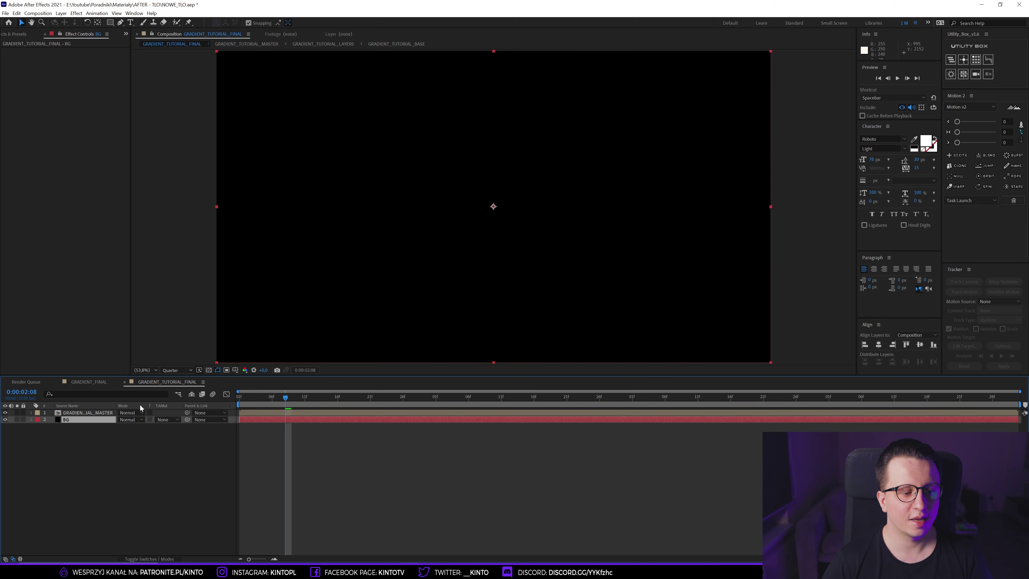
pyautogui.click(73, 427)
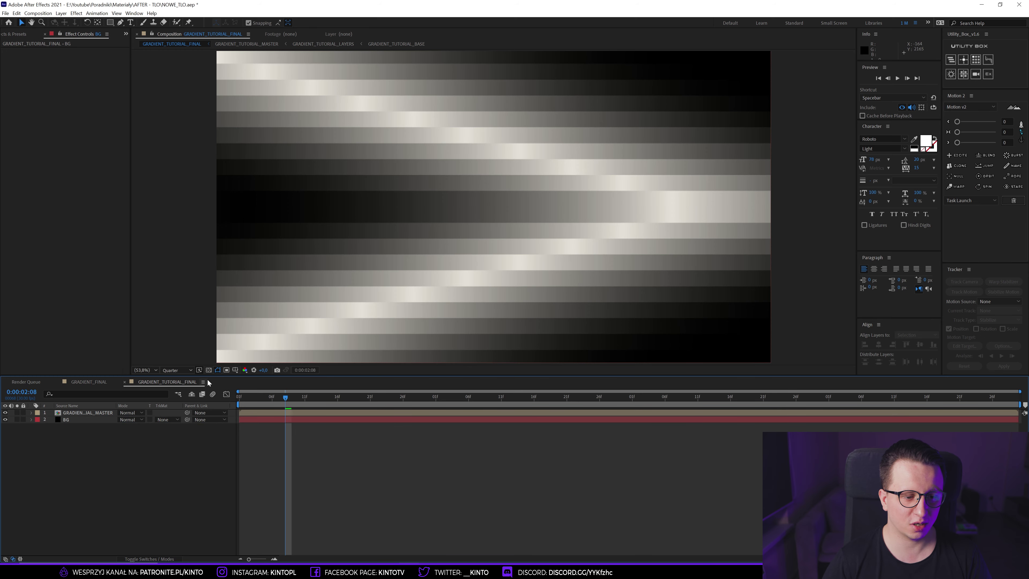
pyautogui.moveTo(326, 395); pyautogui.dragTo(304, 397)
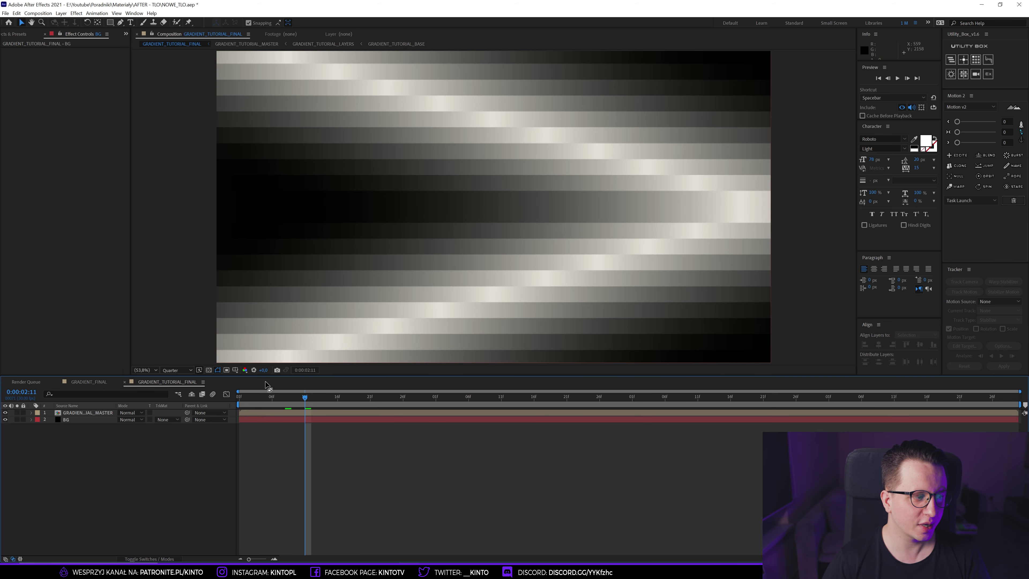
# Step: Apply Glow to the GRADIENT_TUTORIAL_MASTER layer, with the timeline showing layer names
pyautogui.click(73, 405)
pyautogui.click(80, 412)
pyautogui.hotkey('ctrl', 'space')
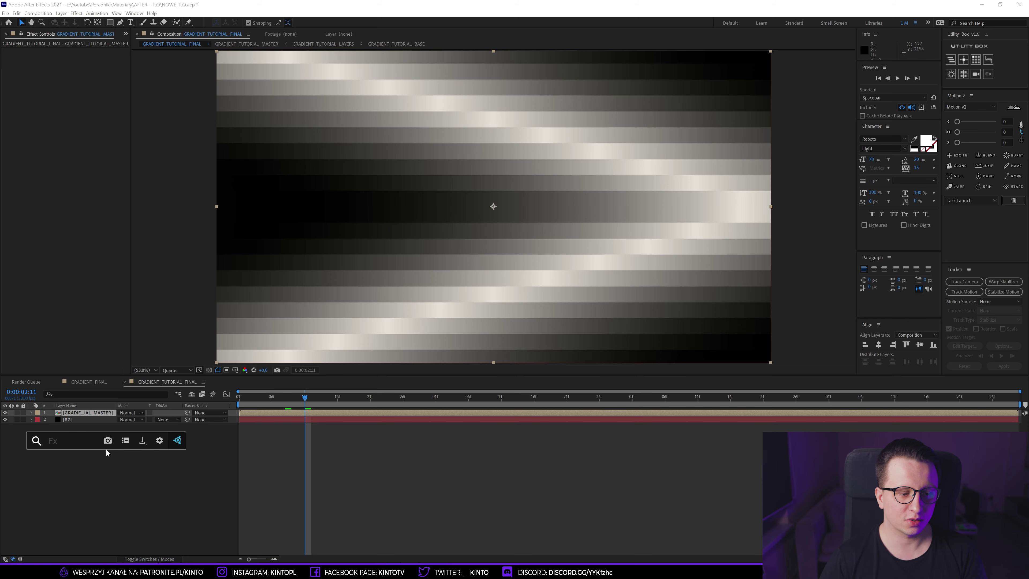
pyautogui.write('glow')
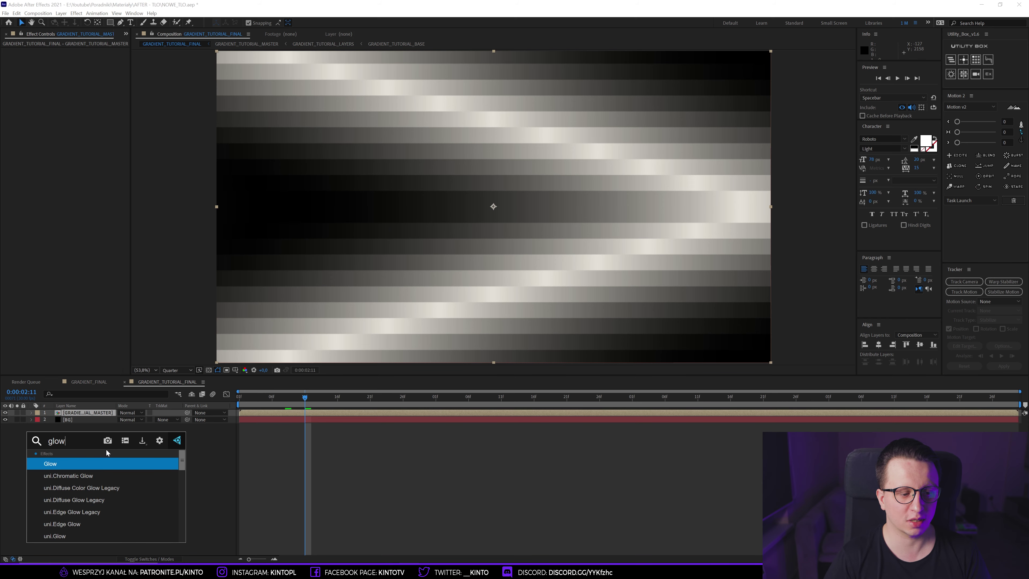
pyautogui.press('Return')
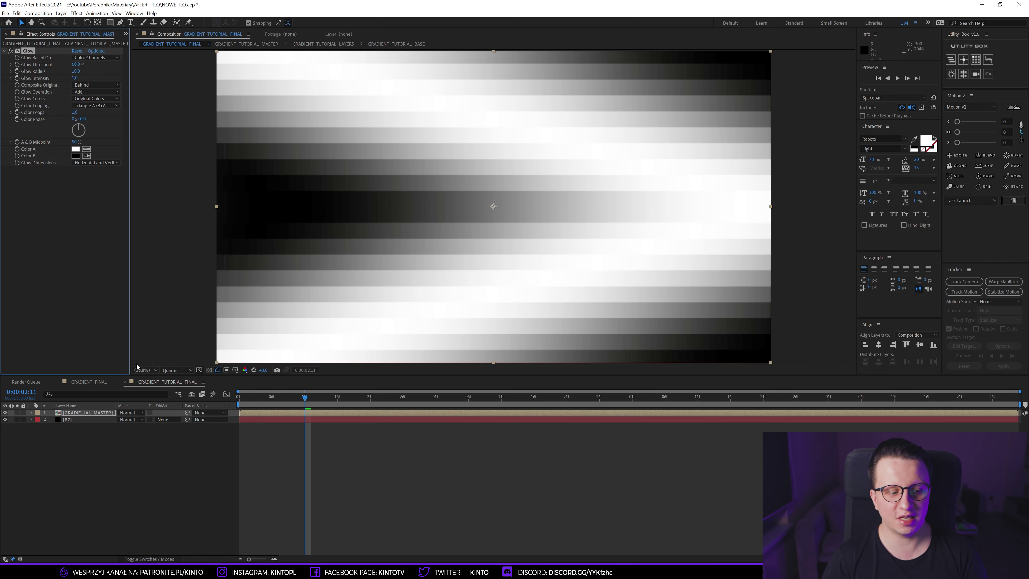
# Step: Add Wave Warp to the master layer through the quick effect search
pyautogui.hotkey('ctrl', 'space')
pyautogui.write('wave')
pyautogui.press('Down')
pyautogui.press('Return')
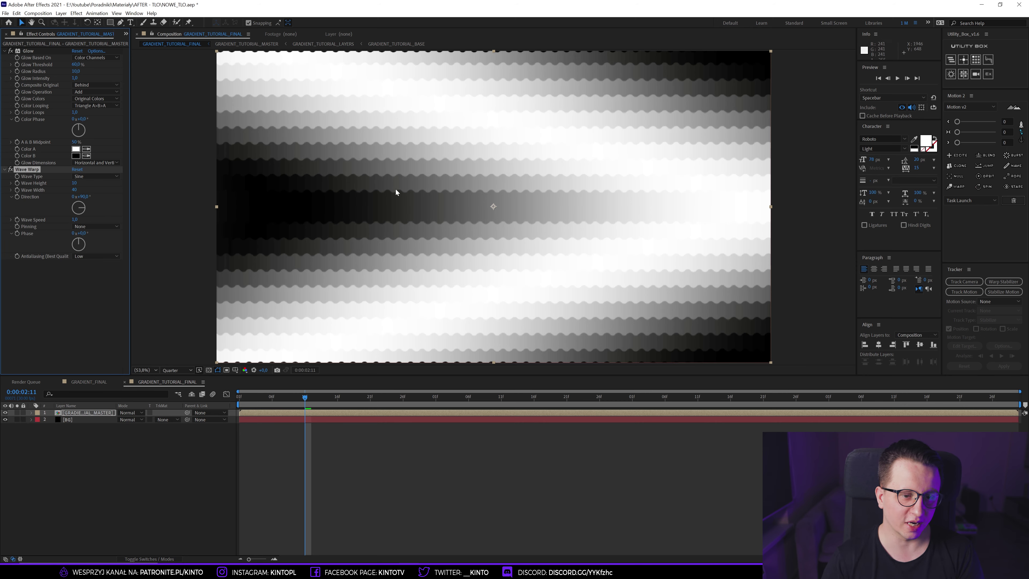
# Step: Apply Twirl to GRADIENT_TUTORIAL_MASTER via the 'twirl' effect search
pyautogui.hotkey('ctrl', 'space')
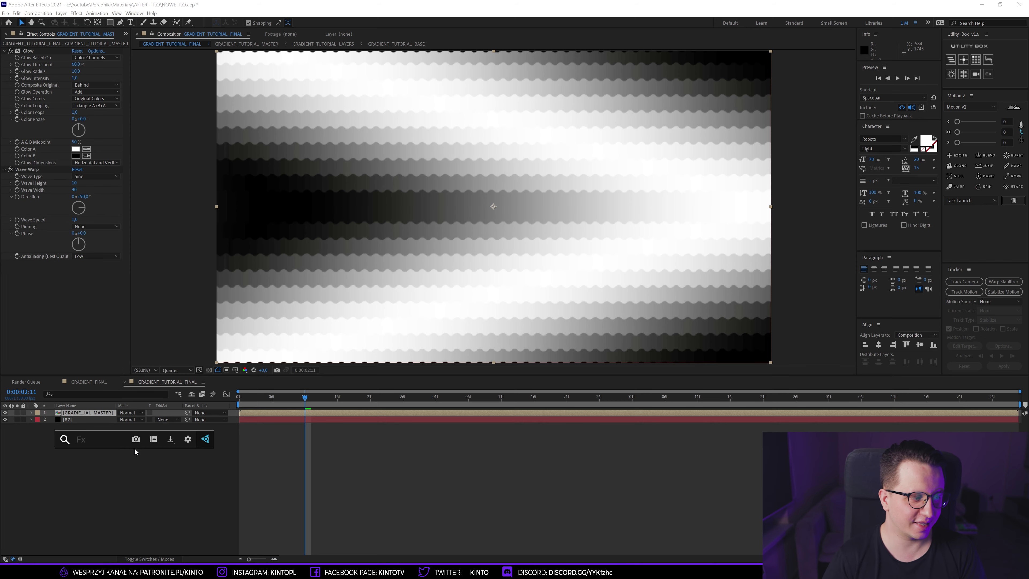
pyautogui.write('twirl')
pyautogui.press('Return')
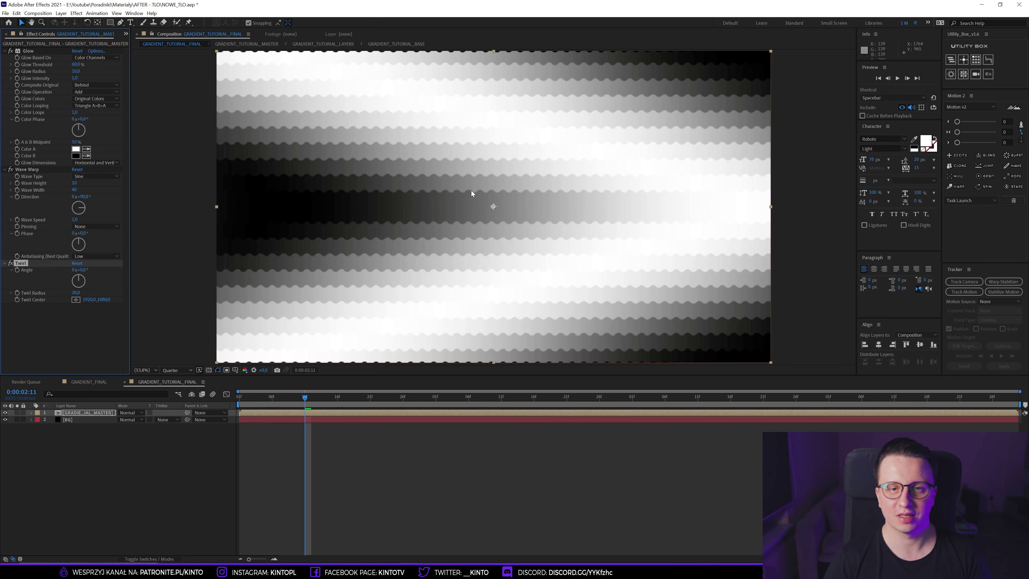
# Step: Compare against the GRADIENT_FINAL comp, then switch off the Wave Warp effect
pyautogui.click(91, 383)
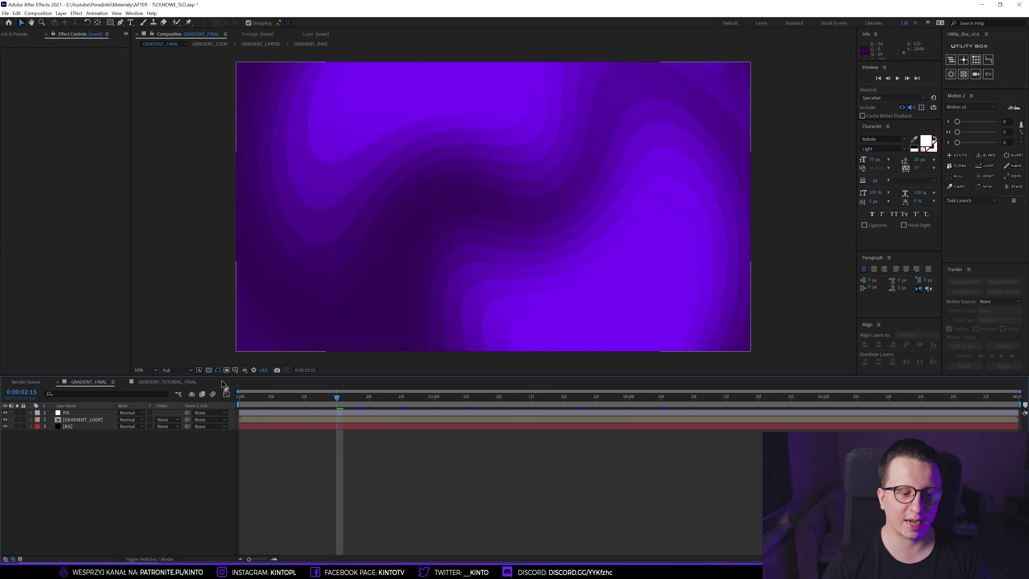
pyautogui.click(166, 382)
pyautogui.click(11, 170)
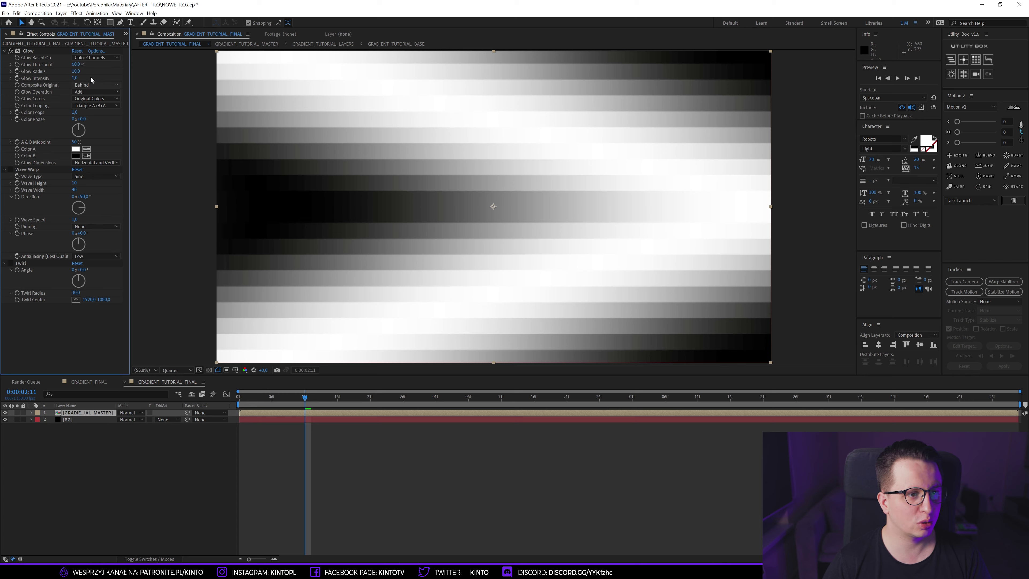
# Step: Lower Glow Intensity to 0,5 and compare the image with the glow off and on
pyautogui.click(77, 64)
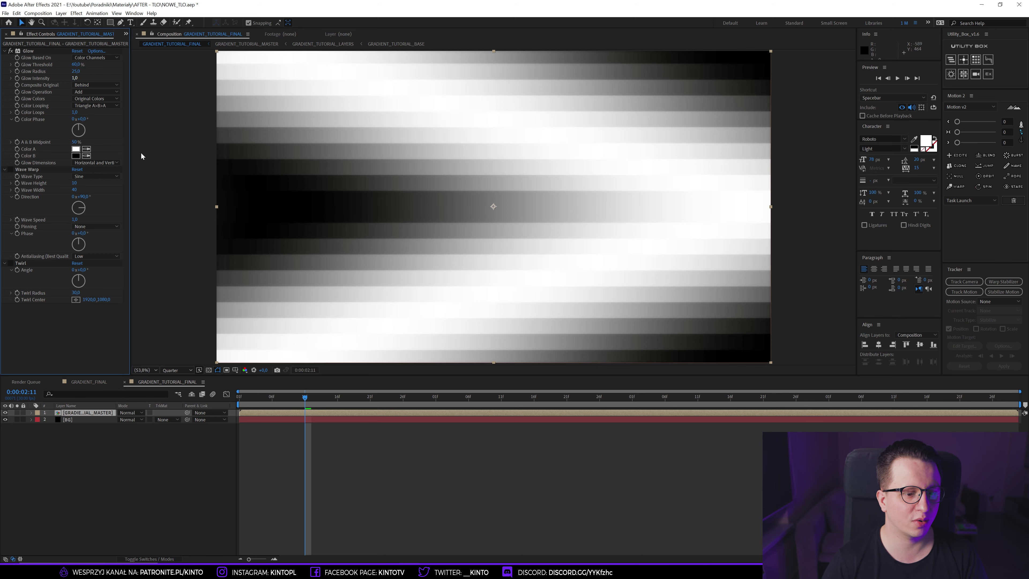
pyautogui.moveTo(308, 395)
pyautogui.mouseDown()
pyautogui.moveTo(397, 399)
pyautogui.moveTo(305, 399)
pyautogui.mouseUp()
pyautogui.click(75, 77)
pyautogui.write('0,5')
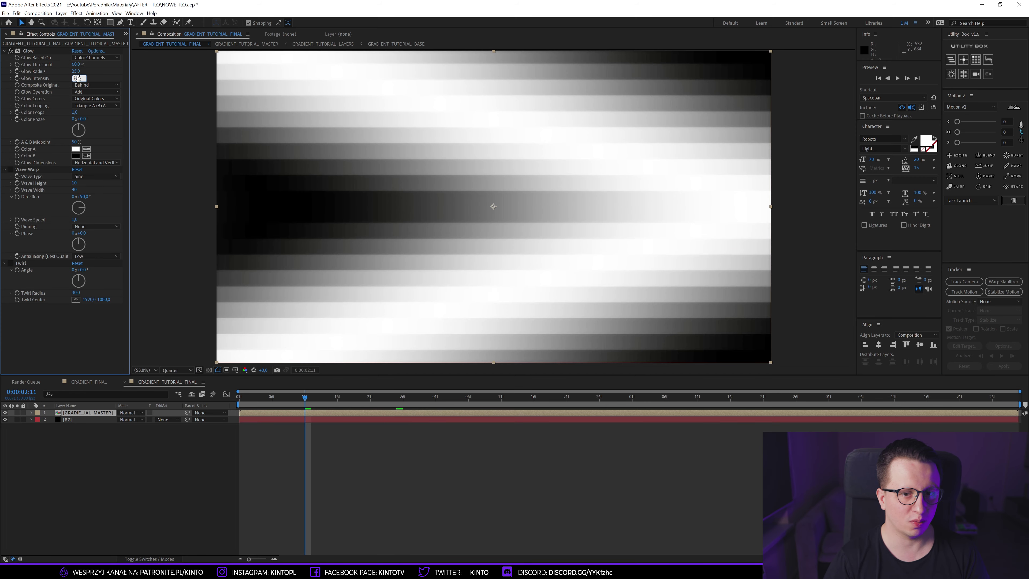
pyautogui.press('Return')
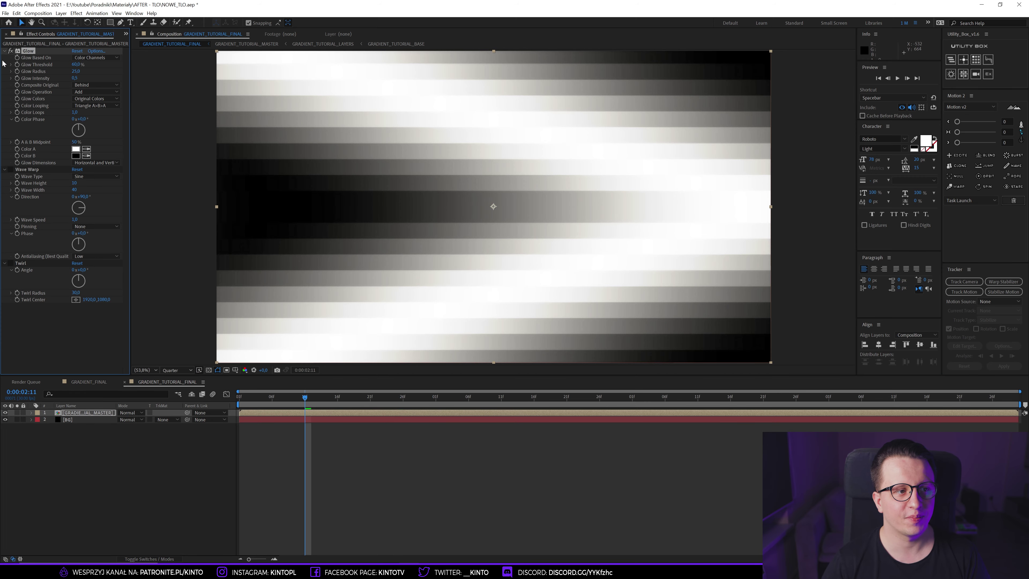
pyautogui.click(11, 52)
pyautogui.click(11, 52)
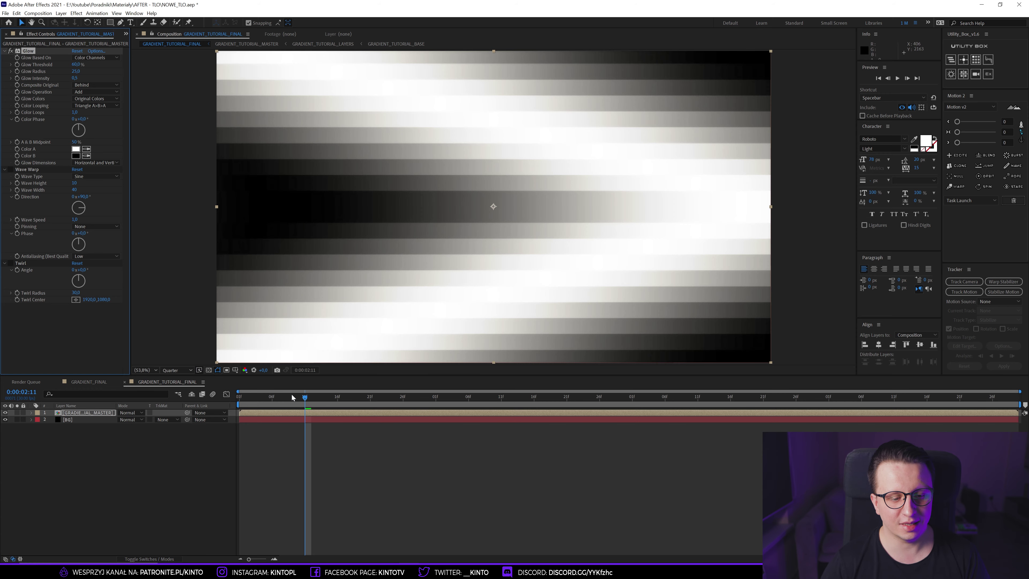
# Step: Set Glow Radius to 15,0 and preview the animation, ending at 0:00:03:22
pyautogui.press('Home')
pyautogui.press('space')
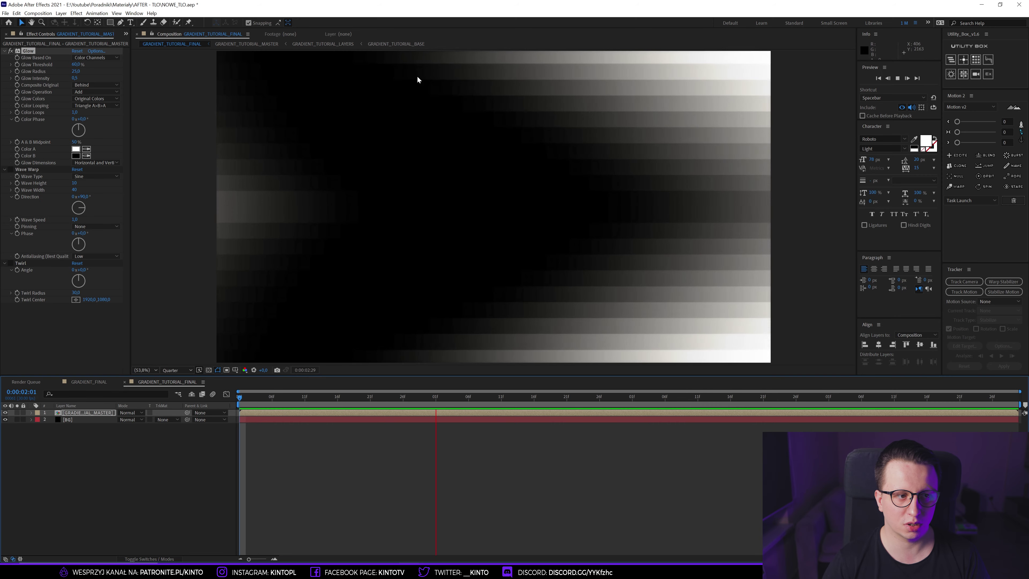
pyautogui.press('space')
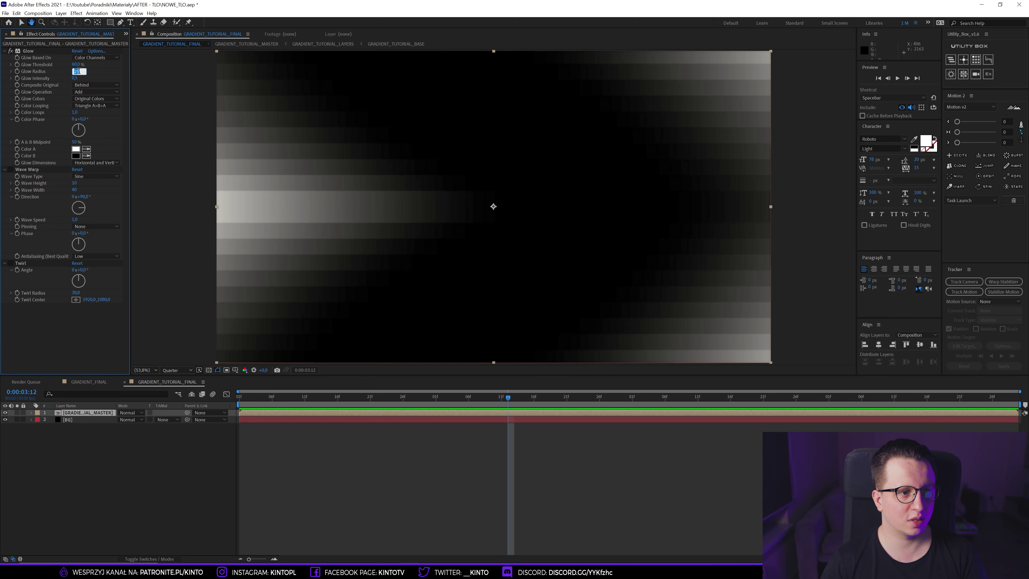
pyautogui.press('Return')
pyautogui.press('space')
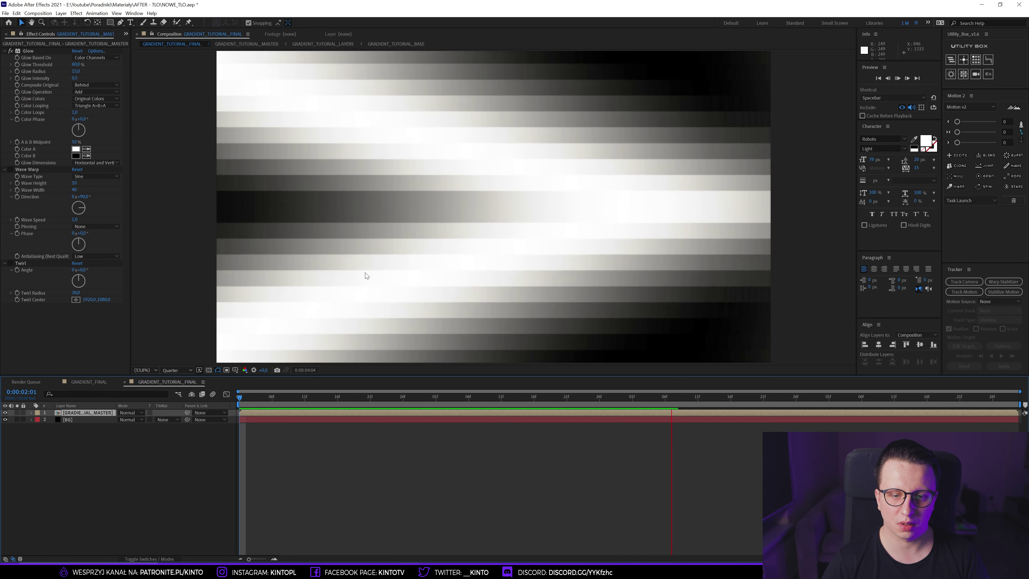
pyautogui.moveTo(488, 399); pyautogui.dragTo(574, 368)
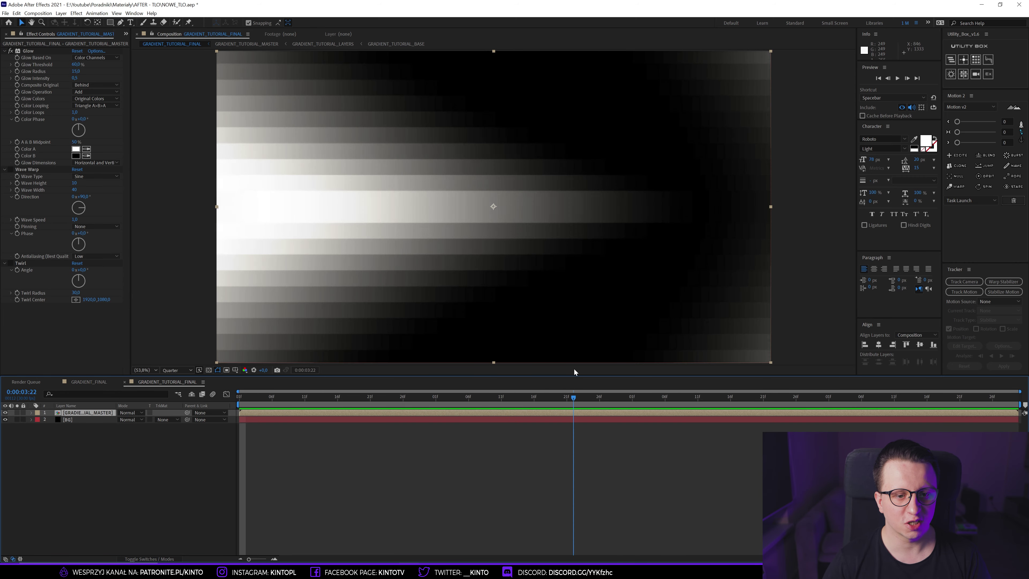
# Step: Collapse Glow and preview with Wave Warp switched on, then turn it off again
pyautogui.click(5, 50)
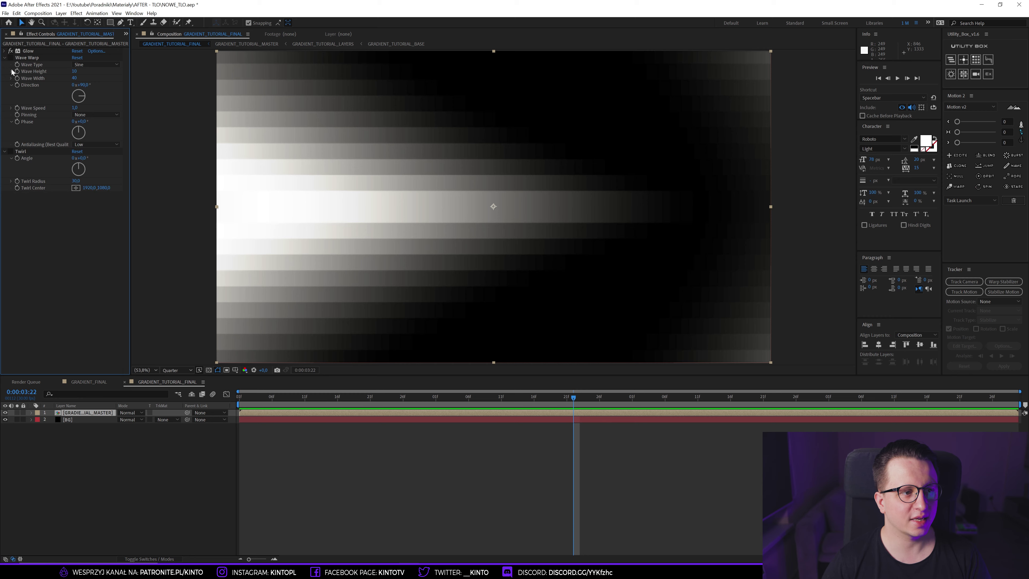
pyautogui.click(11, 58)
pyautogui.press('space')
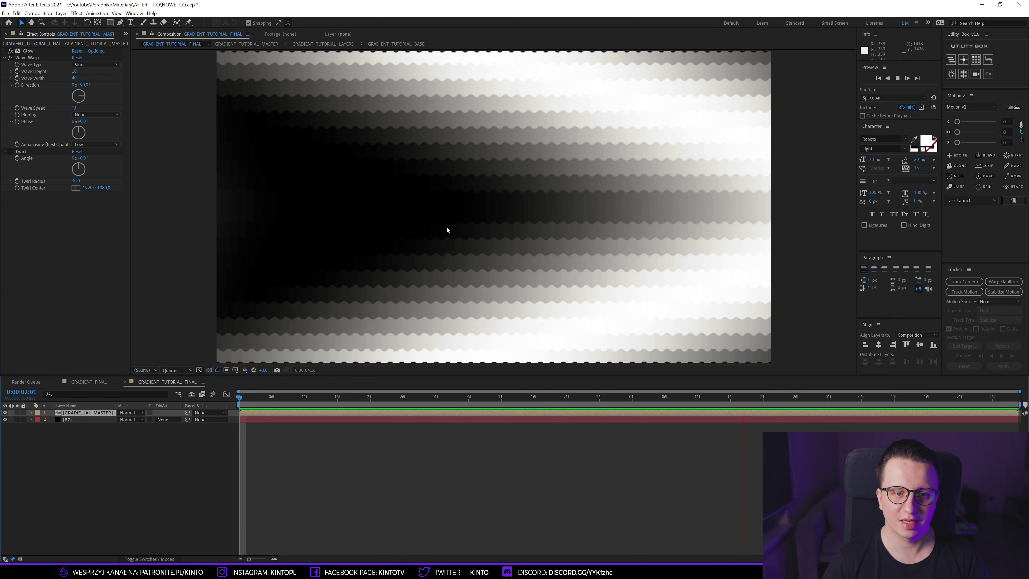
pyautogui.click(456, 196)
pyautogui.click(11, 58)
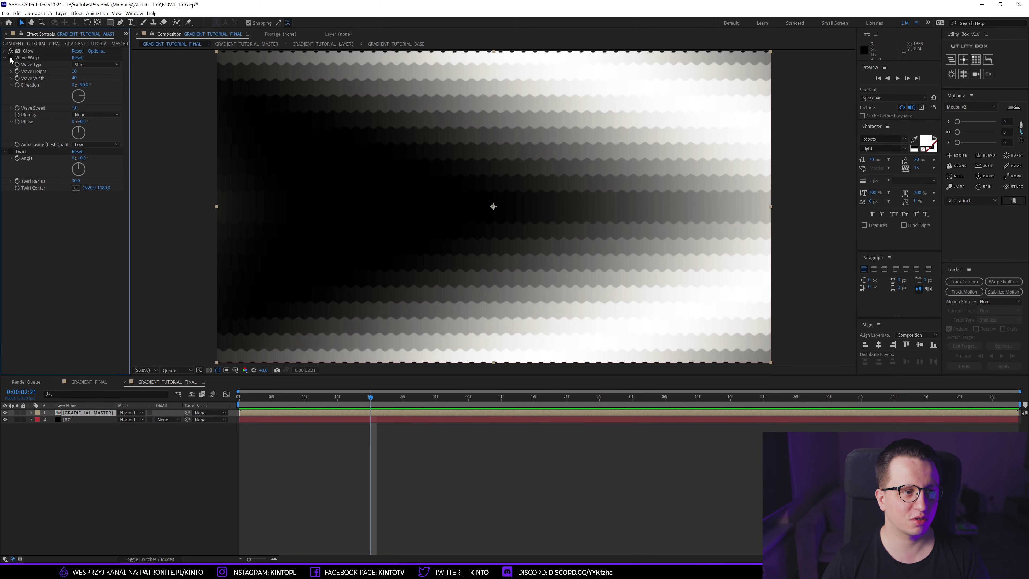
# Step: Enable Twirl, move to 0:00:04:08 and select its Angle value
pyautogui.click(10, 152)
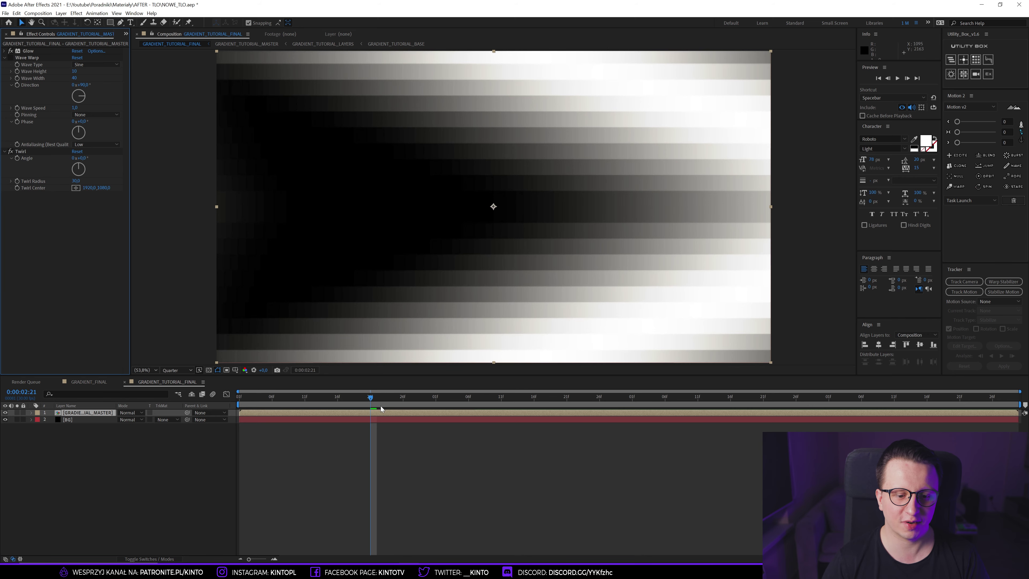
pyautogui.moveTo(380, 406); pyautogui.dragTo(678, 390)
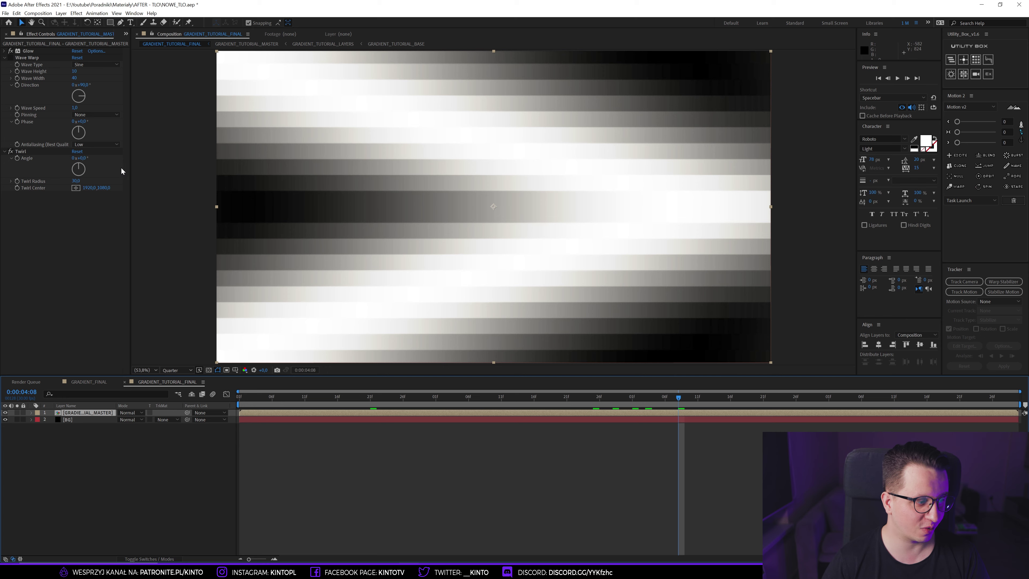
pyautogui.click(81, 158)
# Step: Set the Twirl Angle to 360° for one full turn and preview the swirl
pyautogui.write('0')
pyautogui.press('Return')
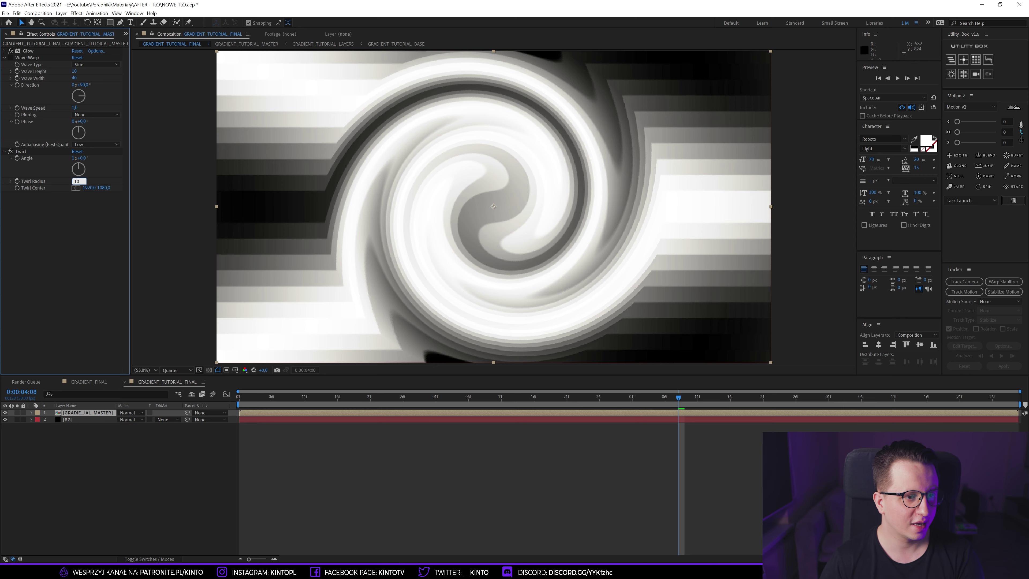
pyautogui.press('space')
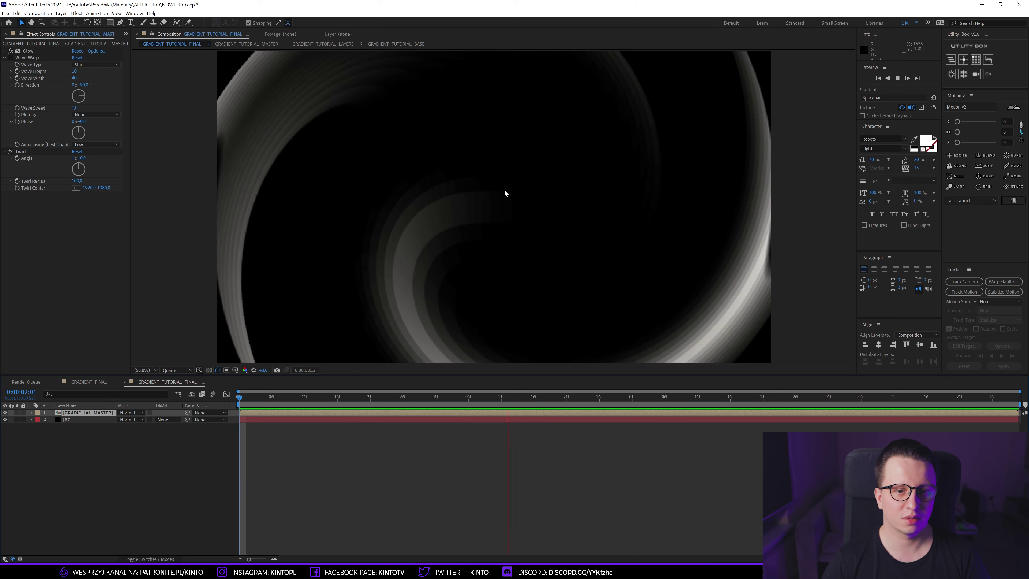
pyautogui.press('space')
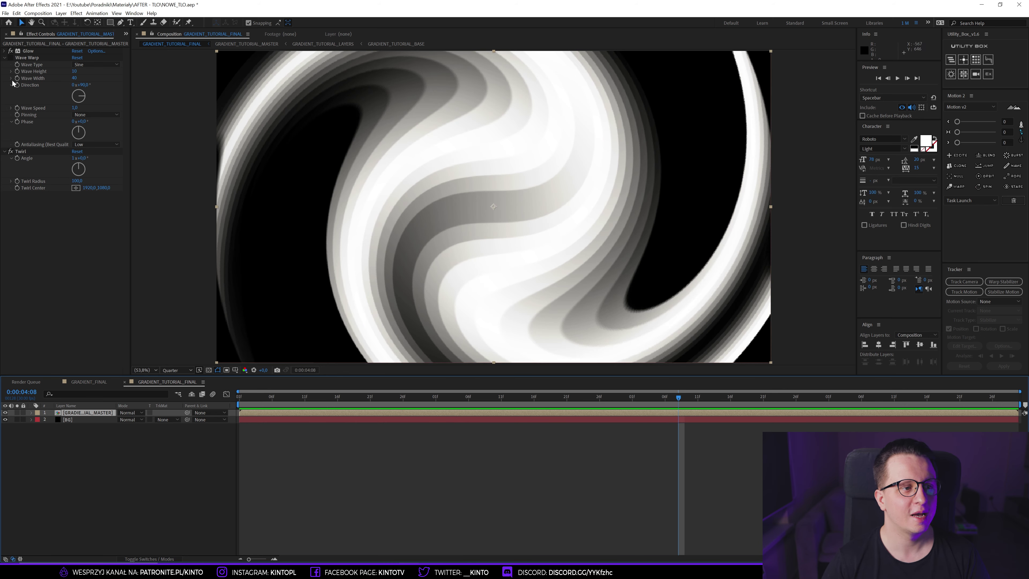
# Step: Re-enable Wave Warp with Wave Height 80, Wave Width 800 and Wave Speed 0,5
pyautogui.click(11, 57)
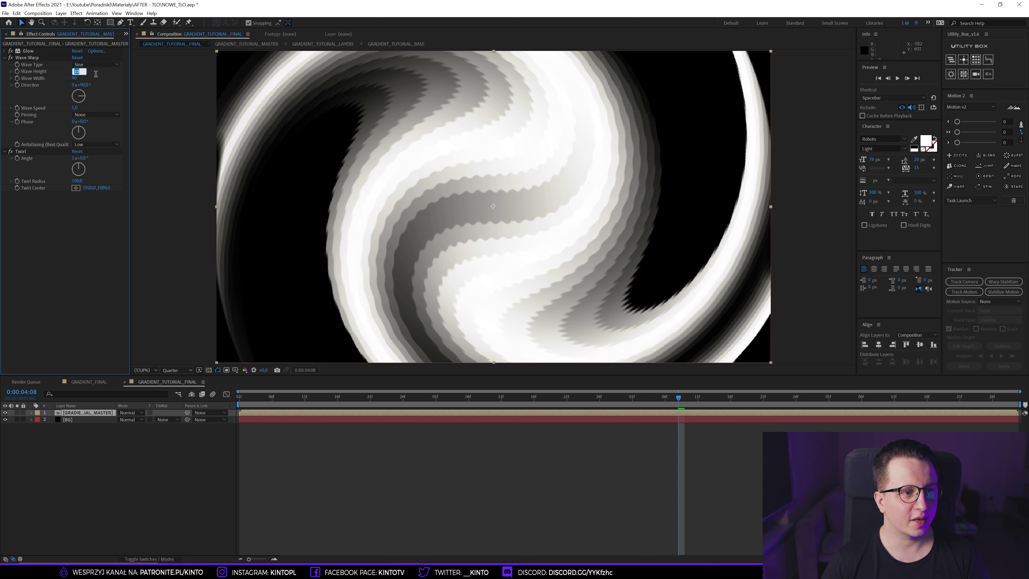
pyautogui.write('80')
pyautogui.press('Return')
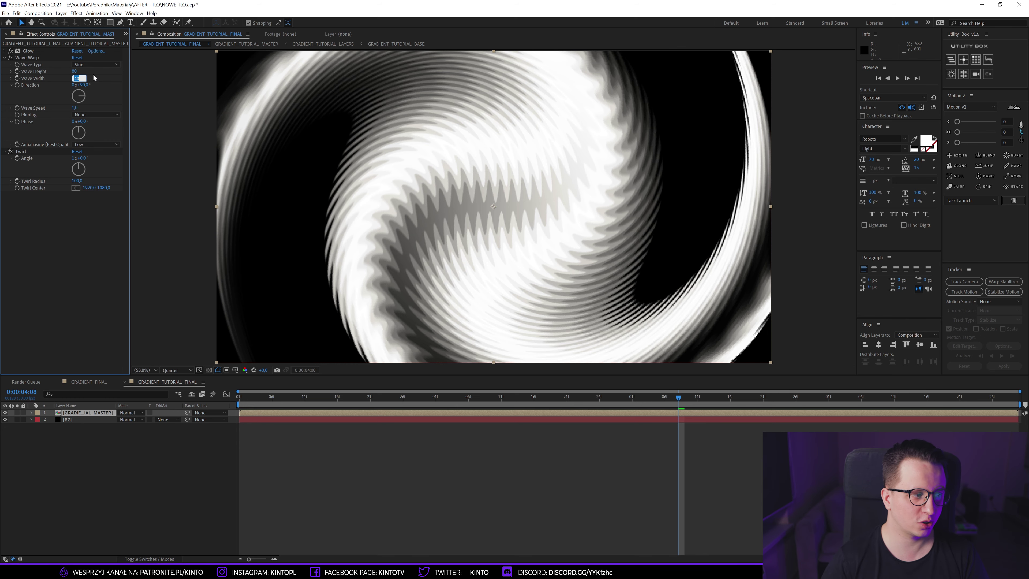
pyautogui.press('Return')
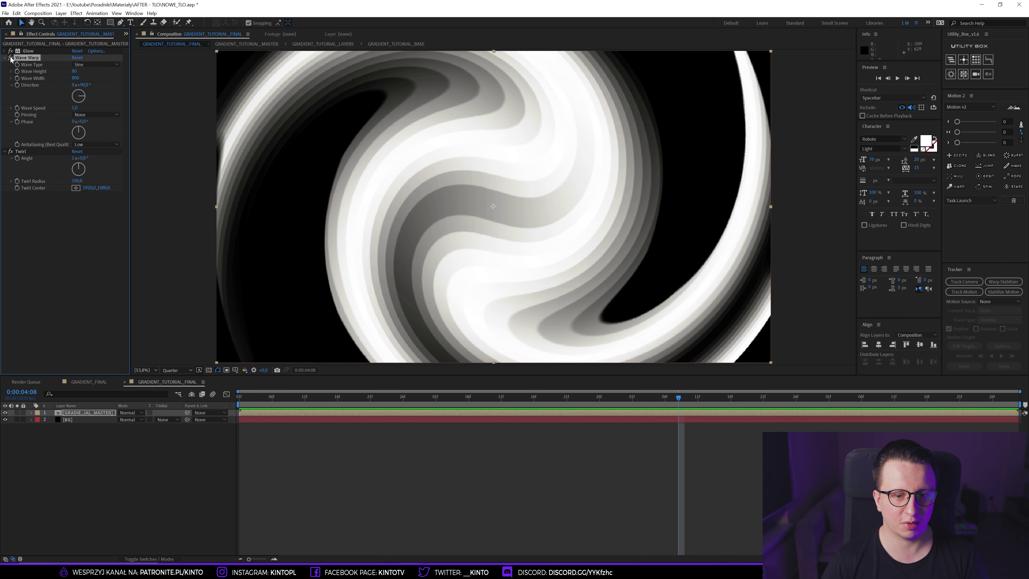
pyautogui.moveTo(565, 394); pyautogui.dragTo(173, 348)
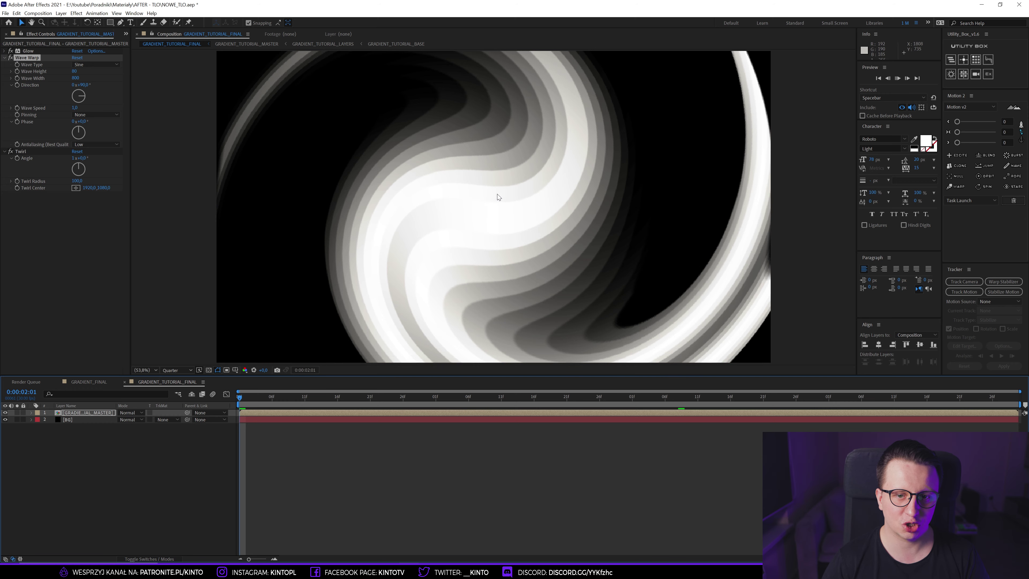
pyautogui.press('space')
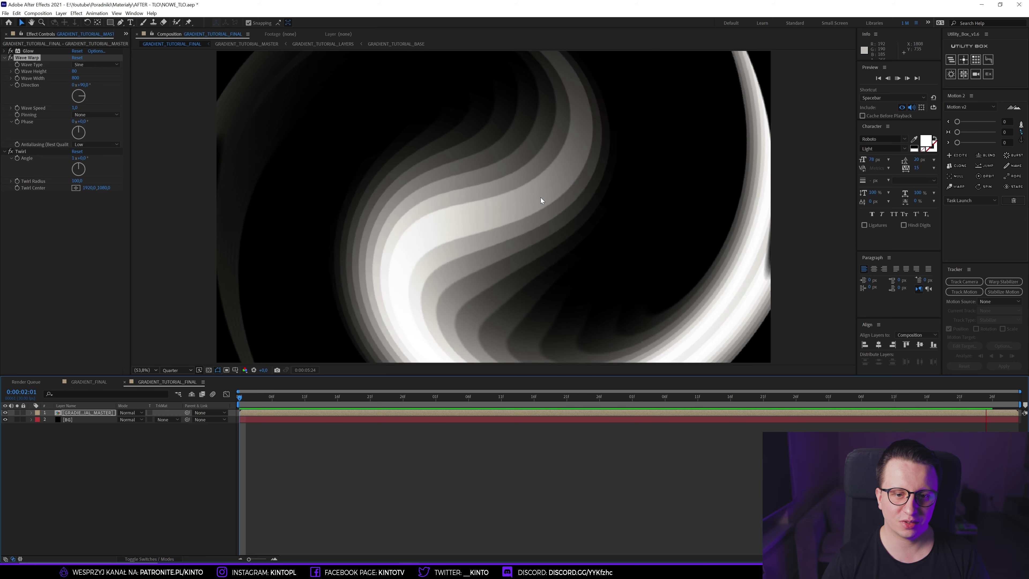
pyautogui.press('space')
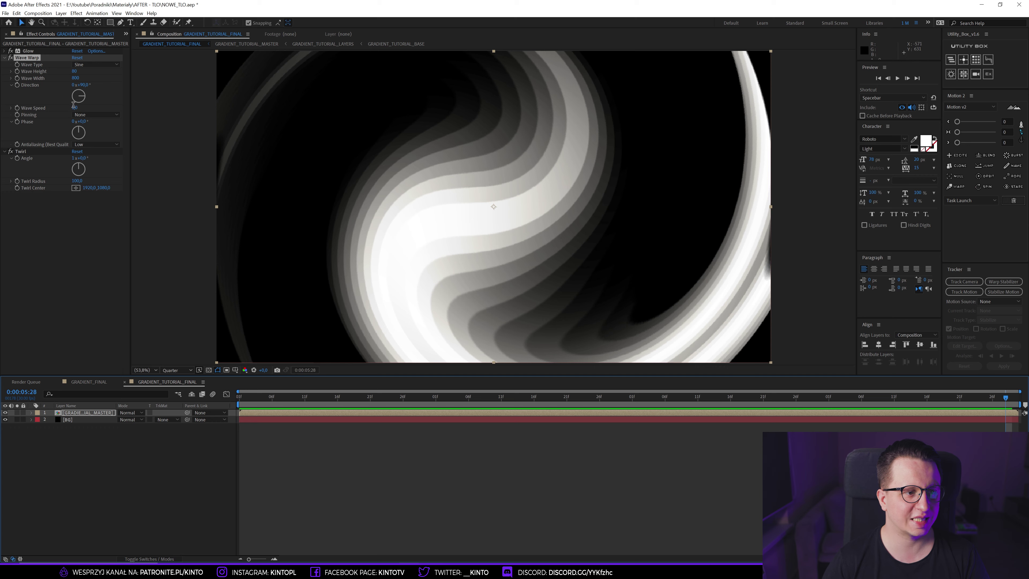
pyautogui.click(74, 108)
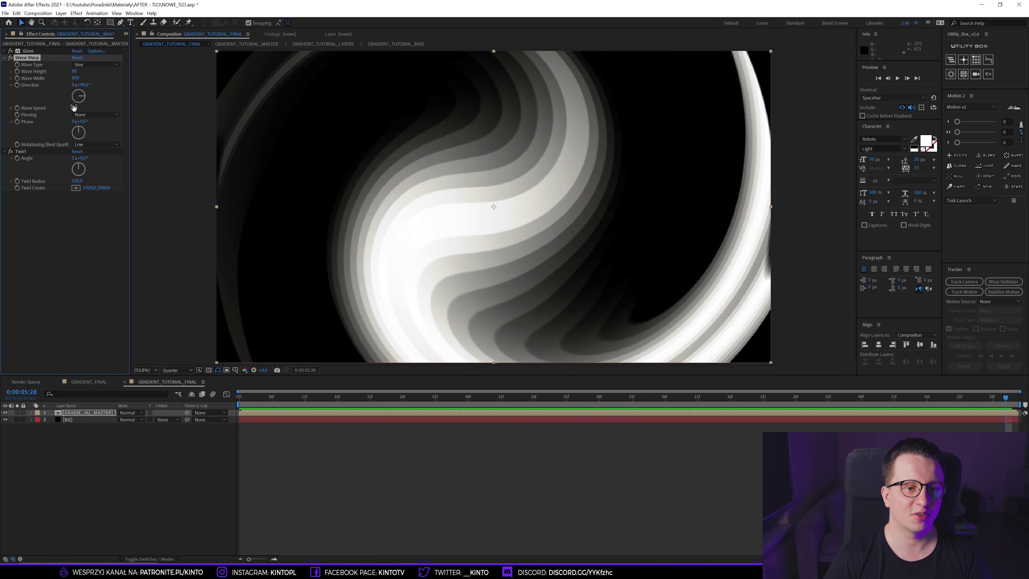
pyautogui.press('Return')
pyautogui.moveTo(501, 398); pyautogui.dragTo(298, 377)
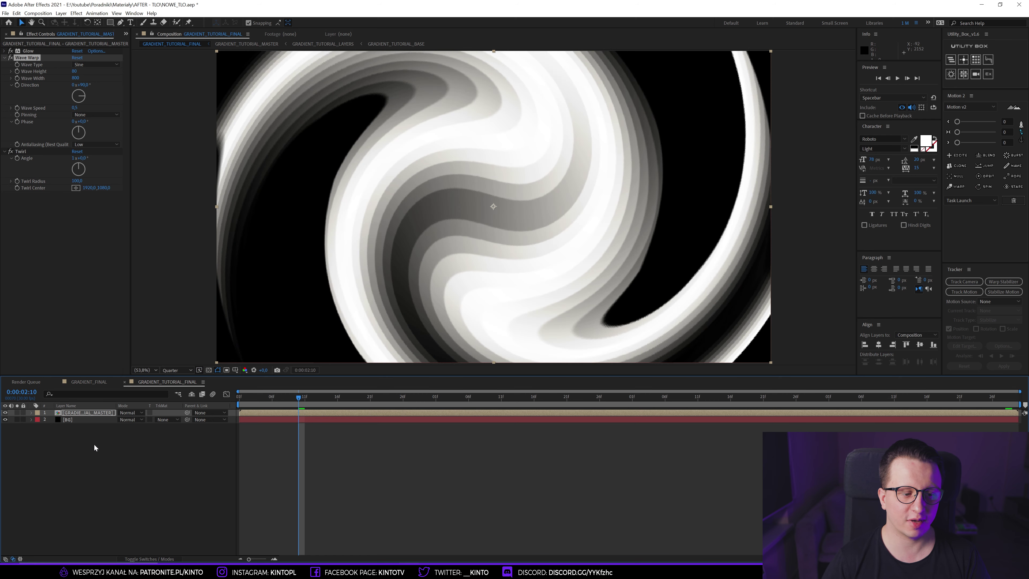
# Step: Add a new adjustment layer and rename it FIX
pyautogui.rightClick(83, 452)
pyautogui.moveTo(97, 456)
pyautogui.click(218, 519)
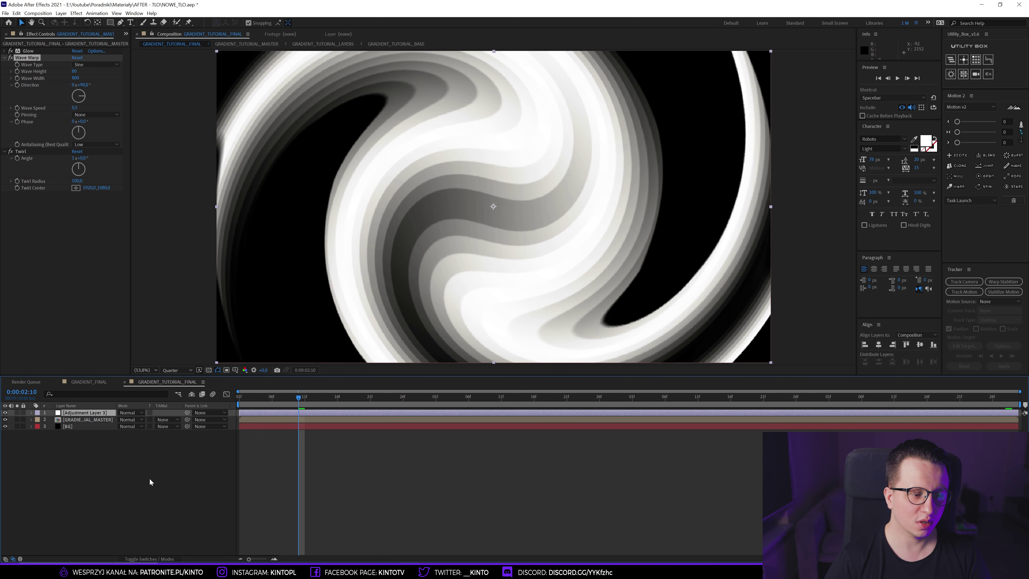
pyautogui.press('Return')
pyautogui.write('FIX')
pyautogui.press('Return')
# Step: Apply CC Lens to FIX and enlarge its Size to 137 so the swirl fills the frame
pyautogui.hotkey('ctrl', 'space')
pyautogui.write('cc l')
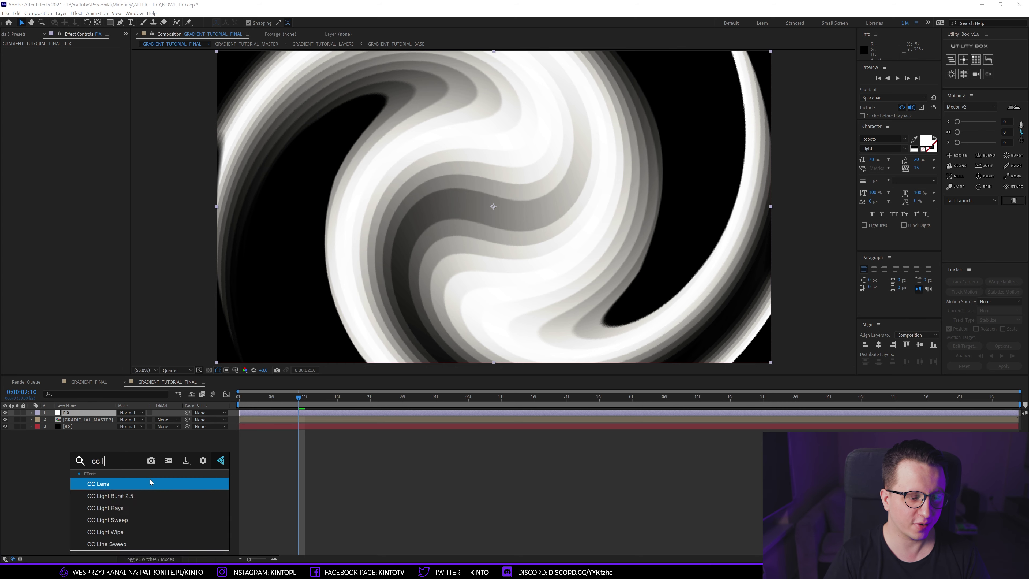
pyautogui.write('en')
pyautogui.press('Return')
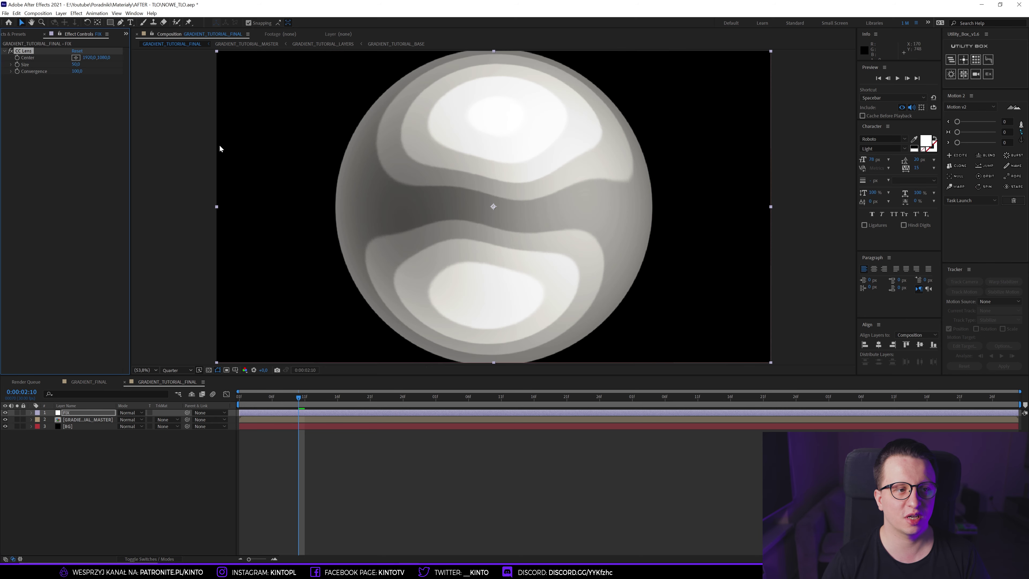
pyautogui.moveTo(72, 67); pyautogui.dragTo(97, 59)
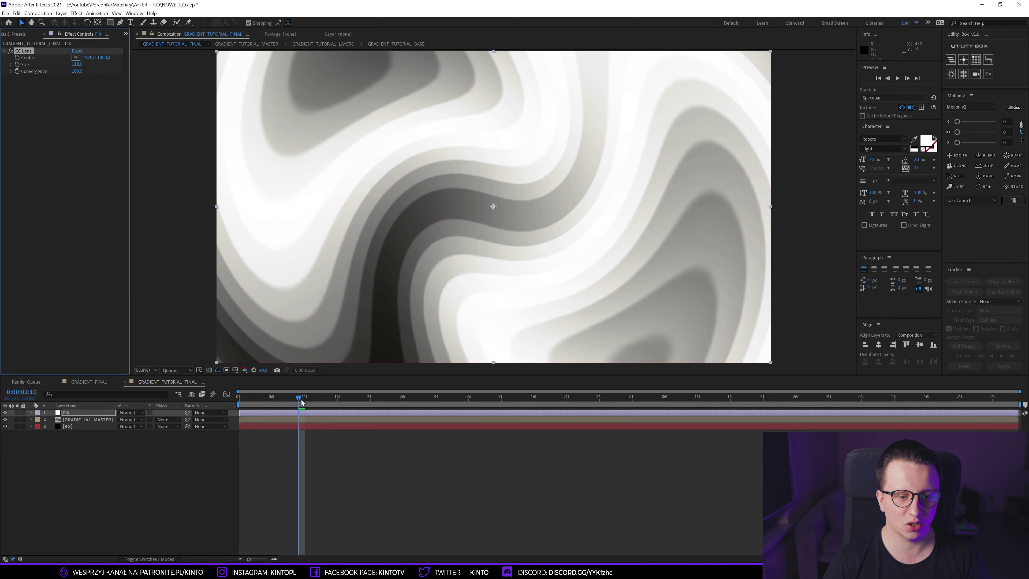
pyautogui.moveTo(302, 401); pyautogui.dragTo(177, 400)
pyautogui.press('space')
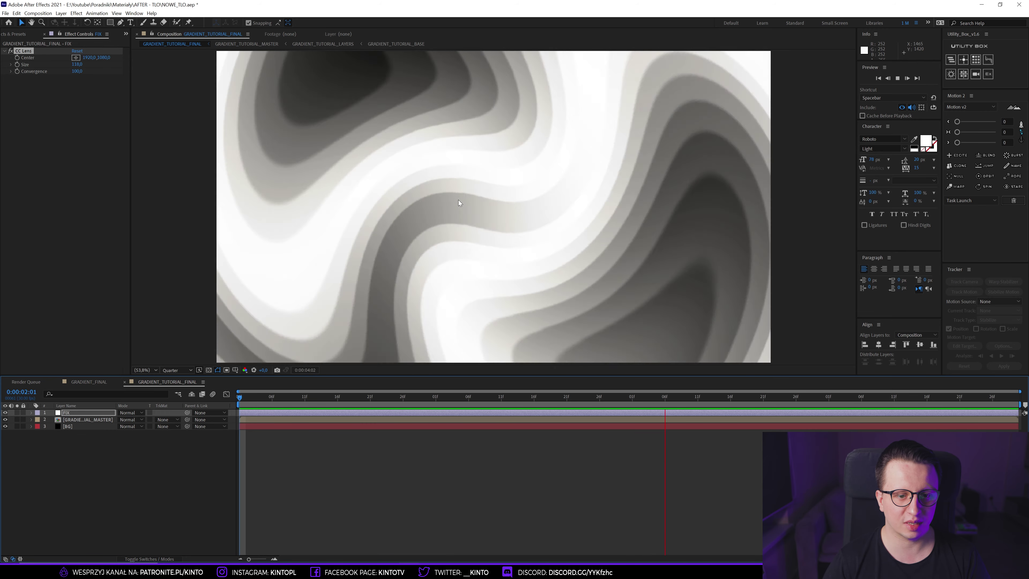
pyautogui.press('space')
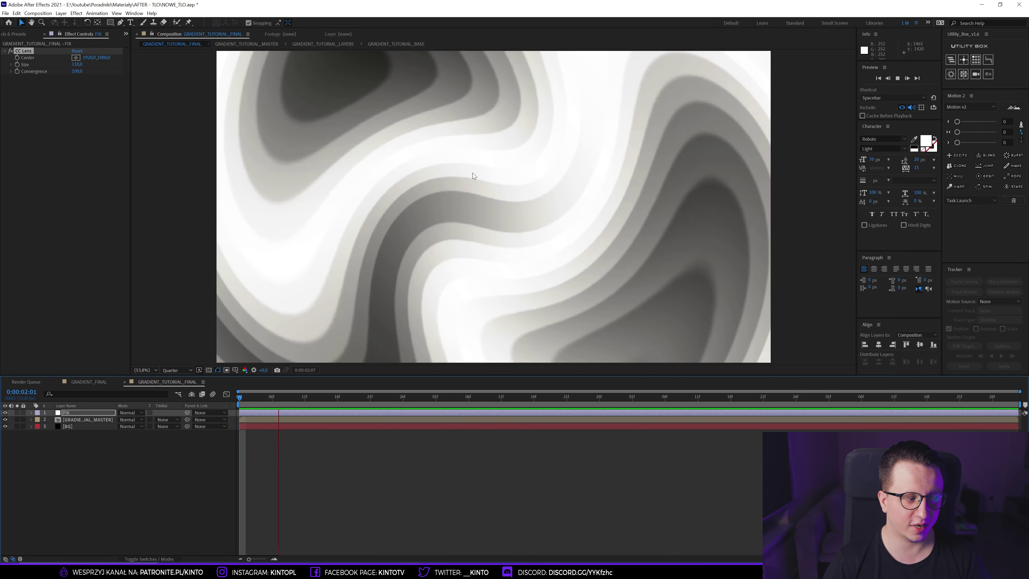
pyautogui.click(75, 412)
# Step: Apply Noise to the FIX layer at 15% with Use Color Noise unchecked
pyautogui.hotkey('ctrl', 'space')
pyautogui.write('noise')
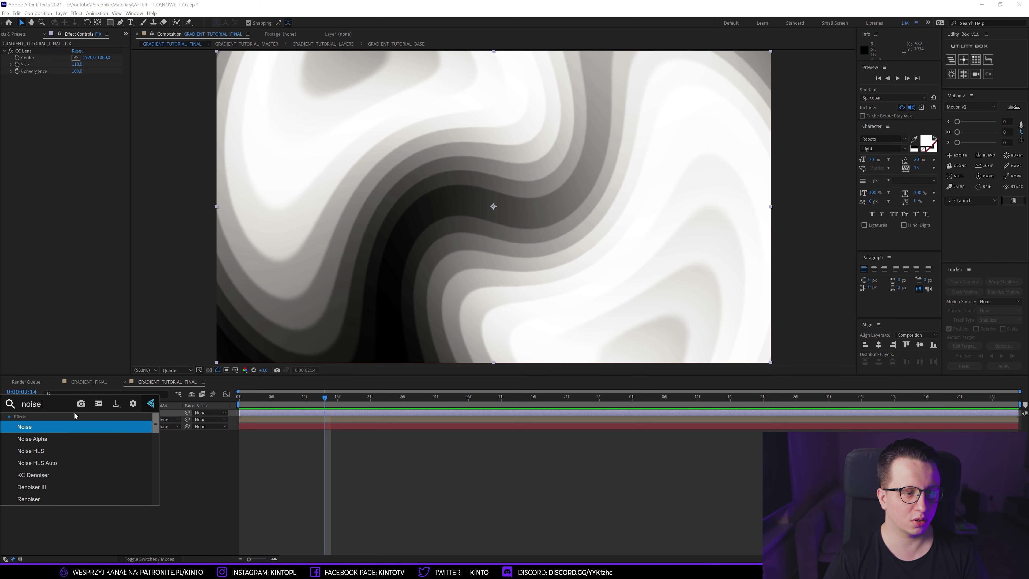
pyautogui.press('Return')
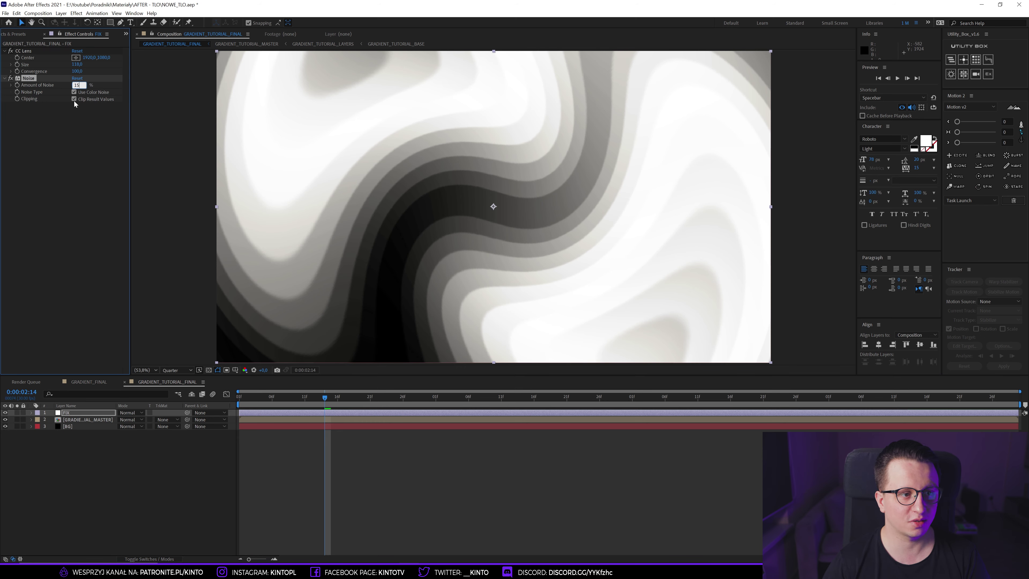
pyautogui.click(71, 111)
pyautogui.click(73, 92)
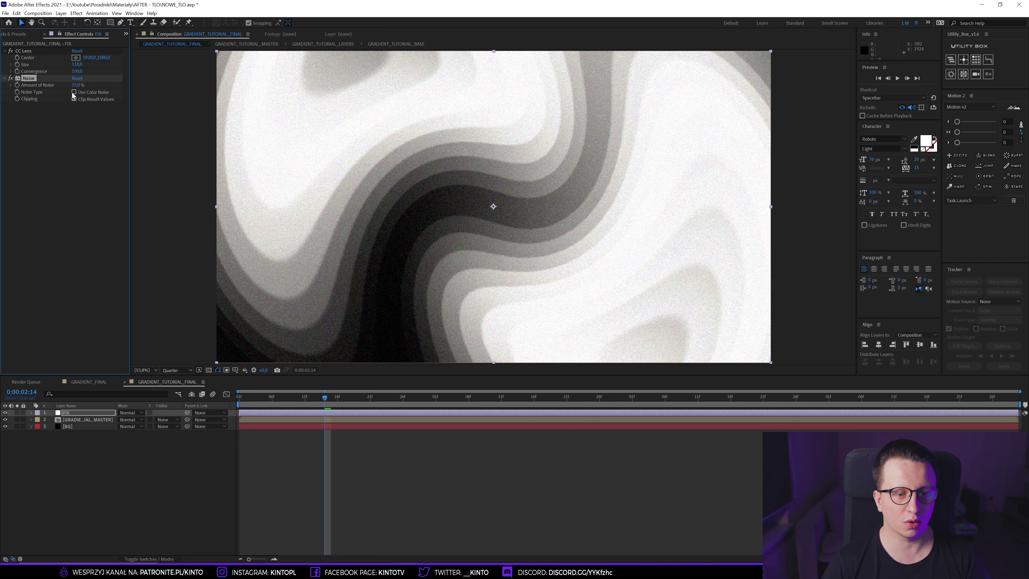
# Step: Set the viewer resolution to Full and check the grain on a few frames
pyautogui.click(177, 369)
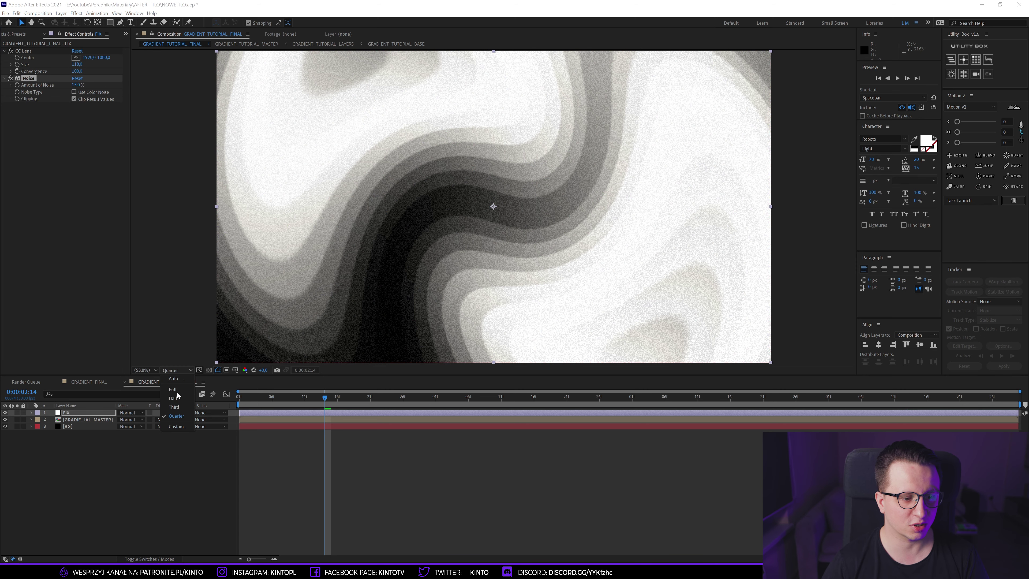
pyautogui.click(172, 387)
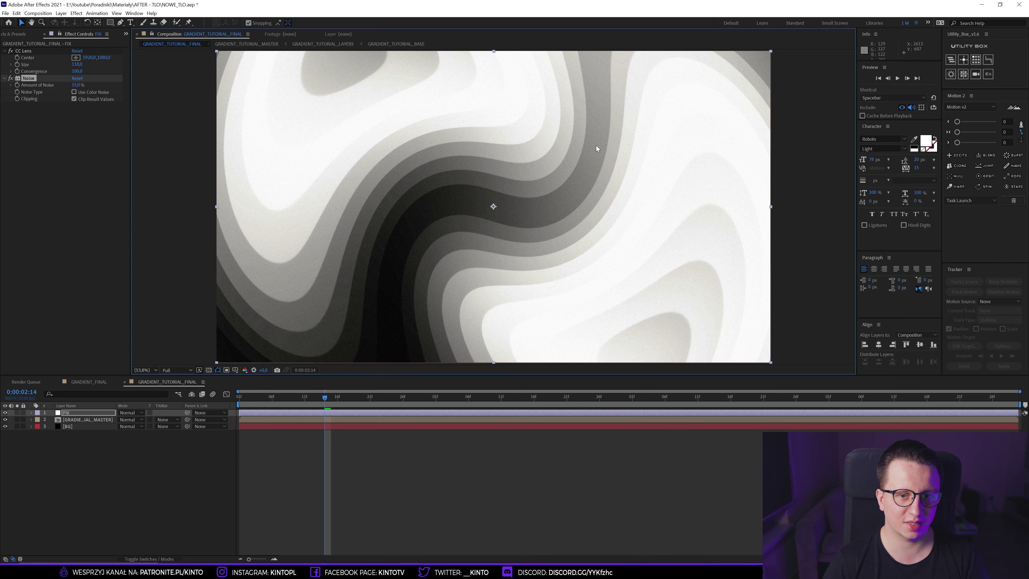
pyautogui.moveTo(344, 401); pyautogui.dragTo(489, 401)
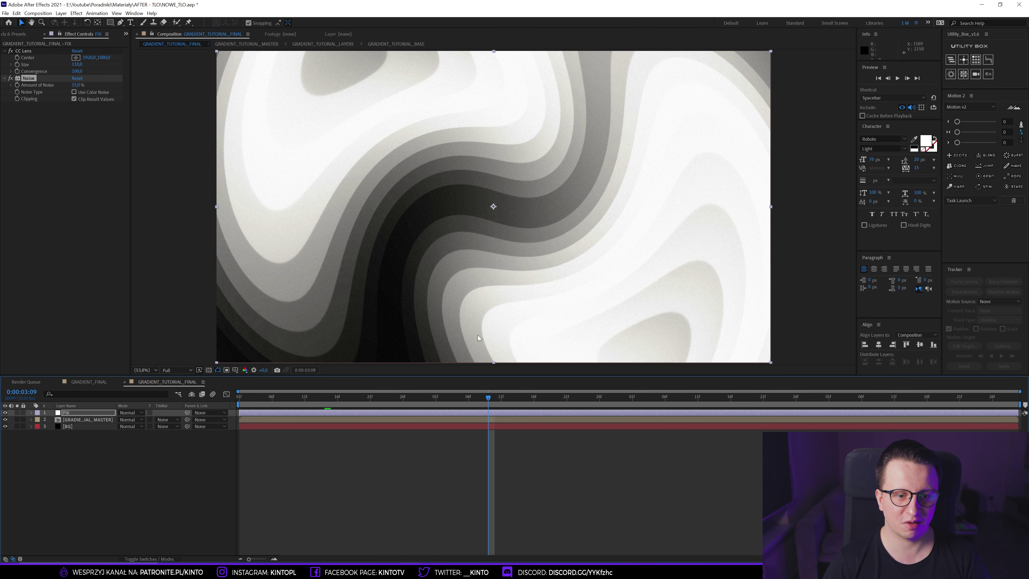
pyautogui.moveTo(300, 401); pyautogui.dragTo(331, 401)
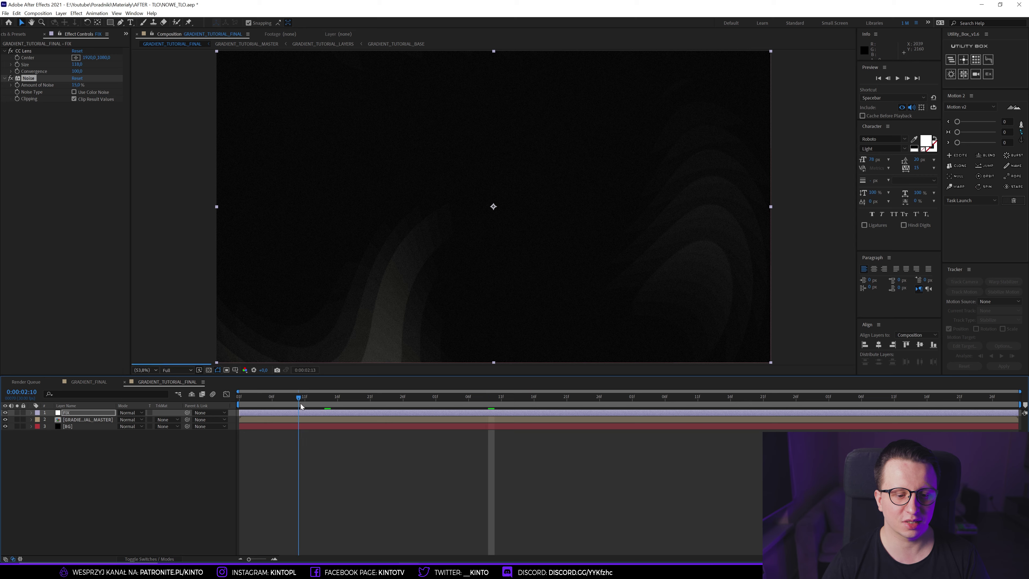
# Step: Apply the Tint effect to the FIX layer via the quick effect search
pyautogui.press('Return')
pyautogui.hotkey('ctrl', 'space')
pyautogui.write('tint')
pyautogui.press('Return')
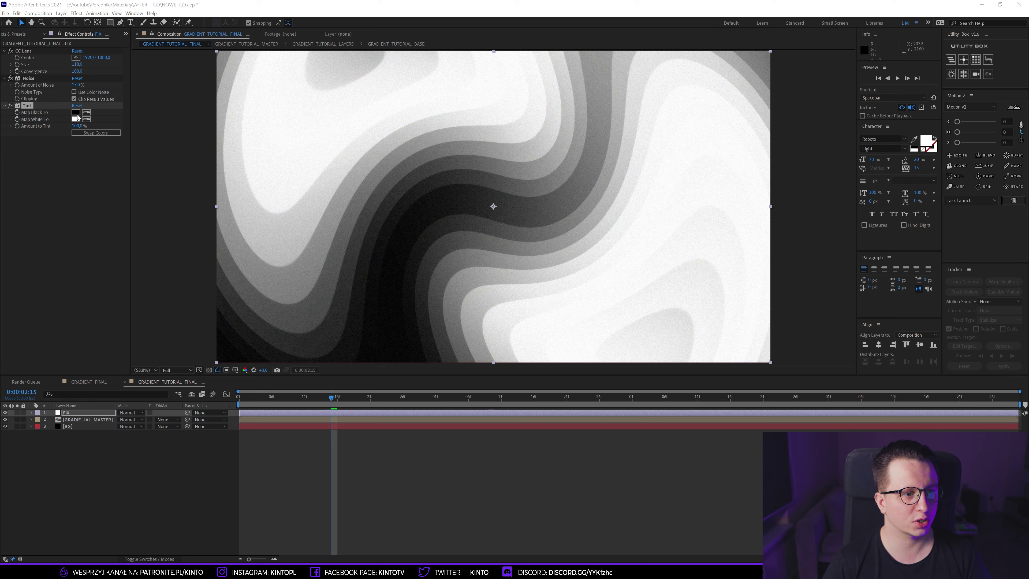
# Step: Set Tint's Map Black To a dark purple and Map White To 7A00FF
pyautogui.click(75, 112)
pyautogui.write('340054')
pyautogui.click(503, 376)
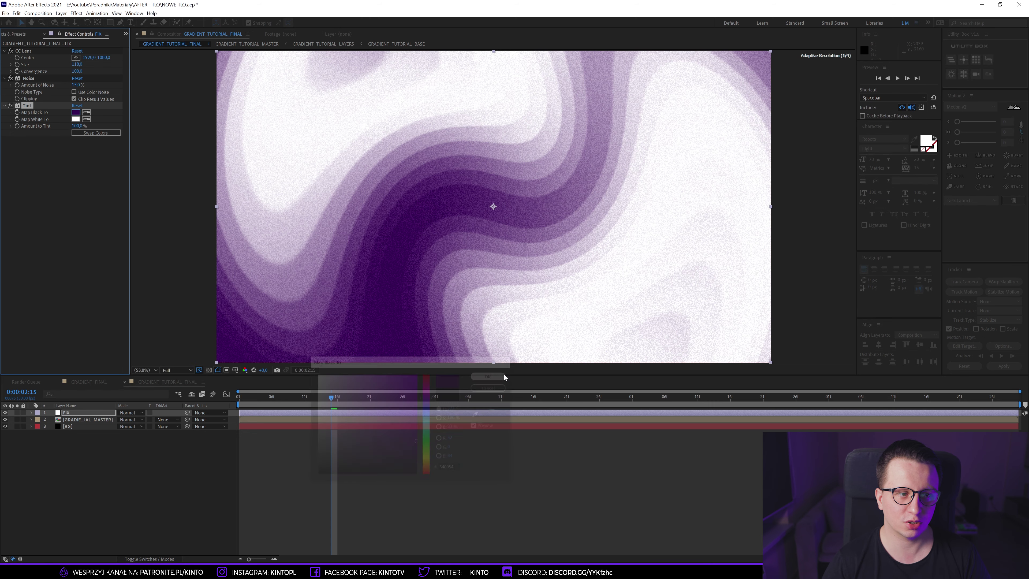
pyautogui.click(76, 112)
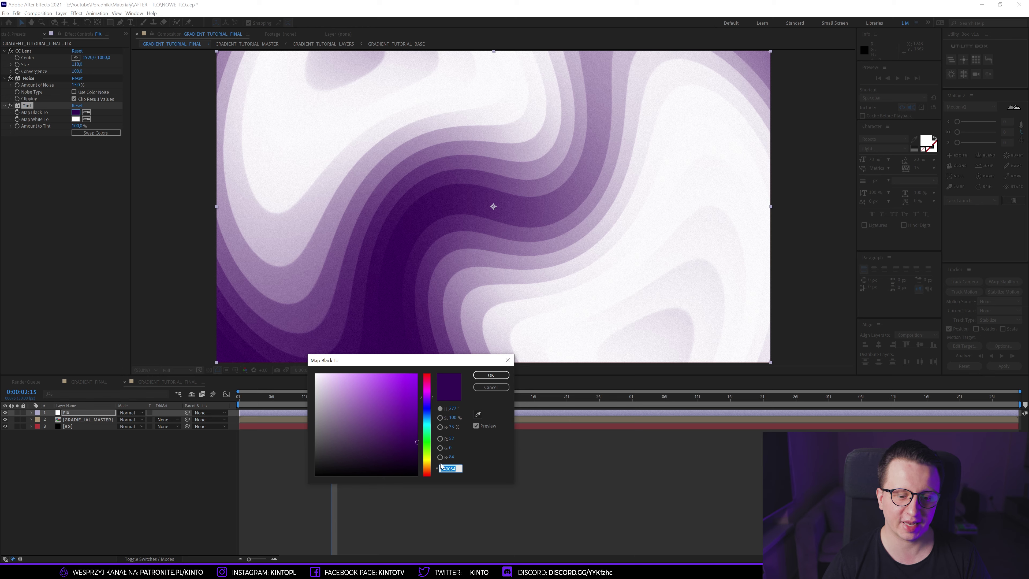
pyautogui.click(491, 375)
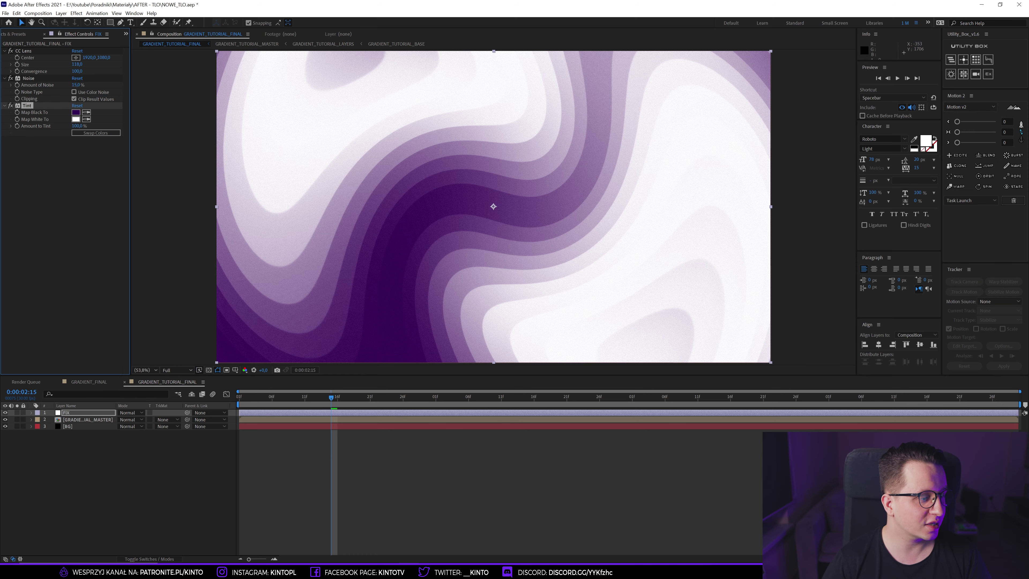
pyautogui.click(76, 119)
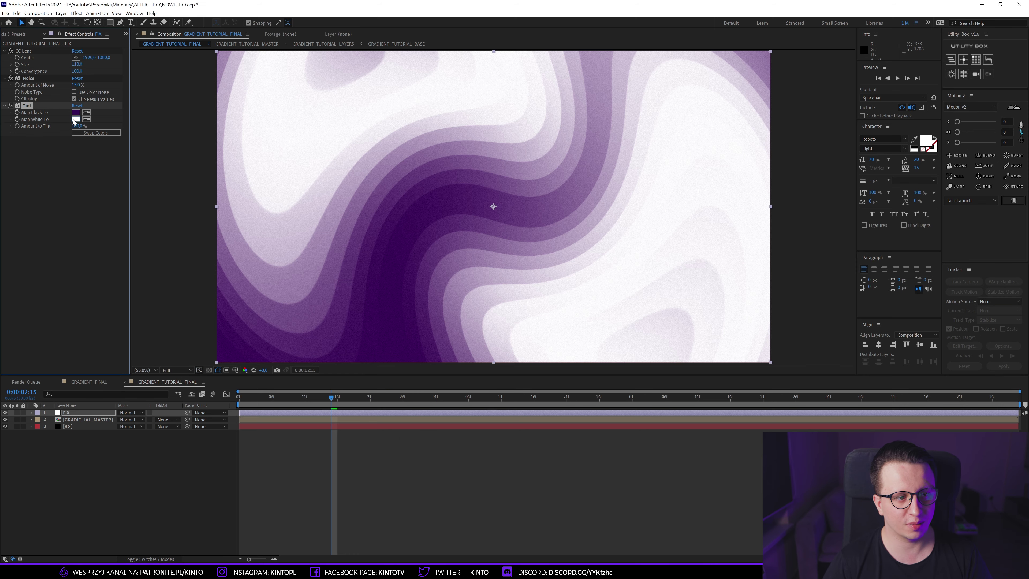
pyautogui.write('7A00FF')
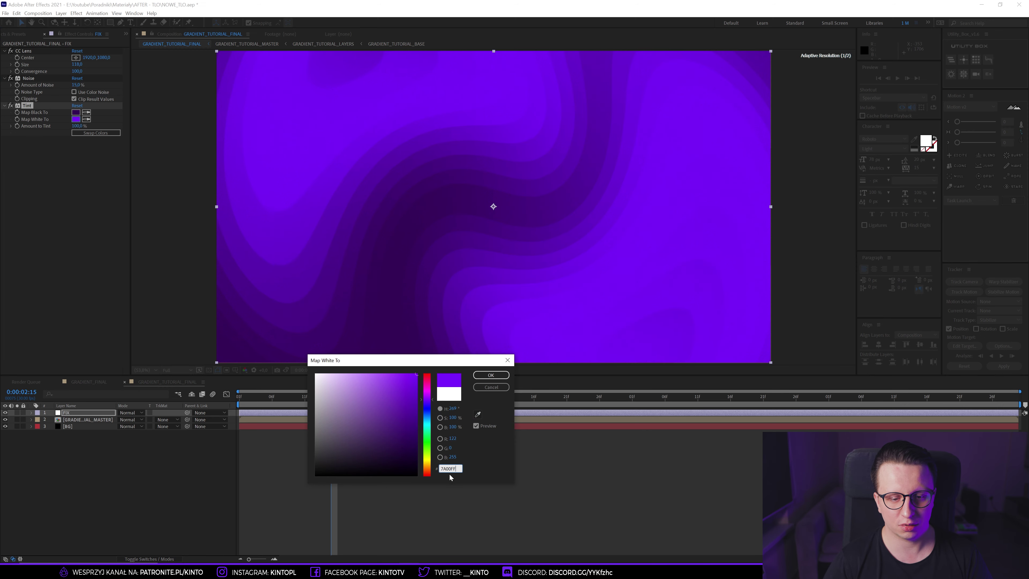
pyautogui.click(491, 375)
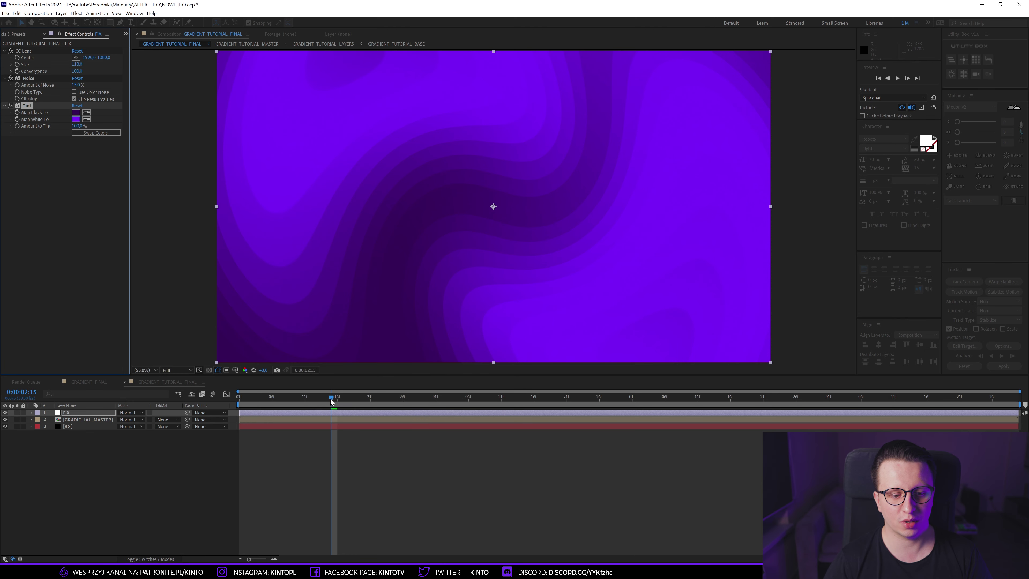
# Step: Check the tint against GRADIENT_FINAL and drop the viewer resolution to Quarter
pyautogui.click(526, 399)
pyautogui.click(399, 401)
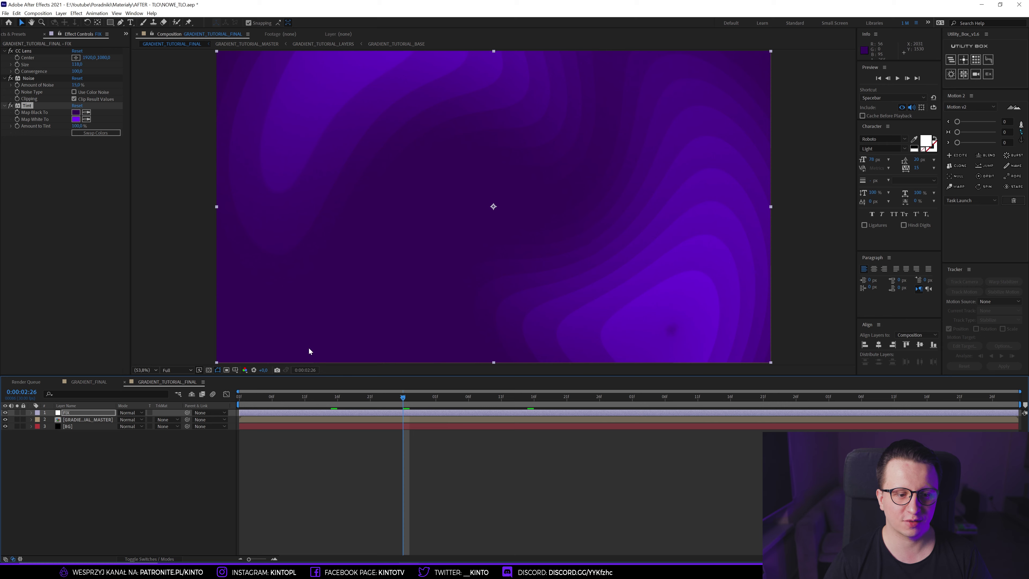
pyautogui.click(86, 382)
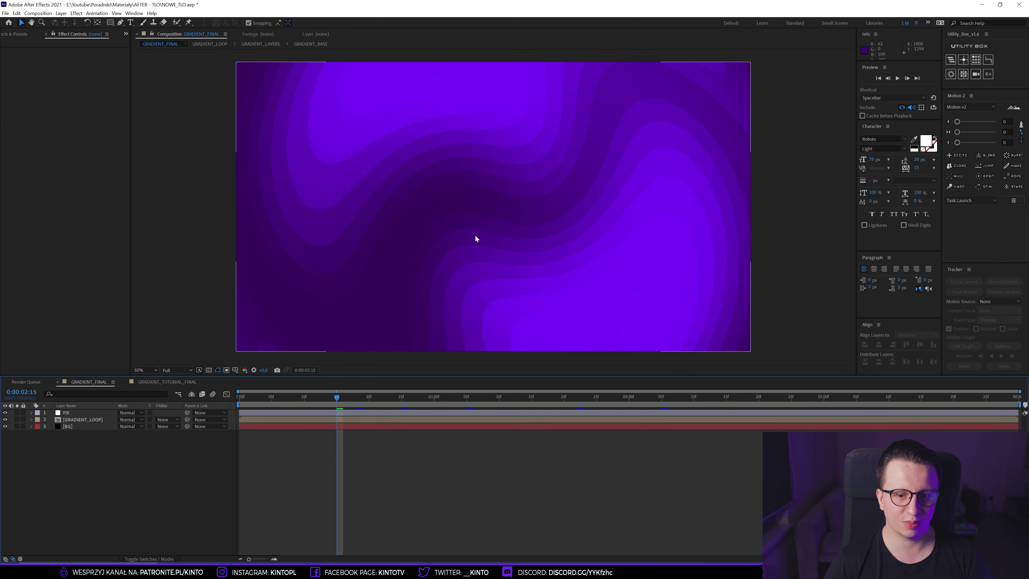
pyautogui.click(168, 381)
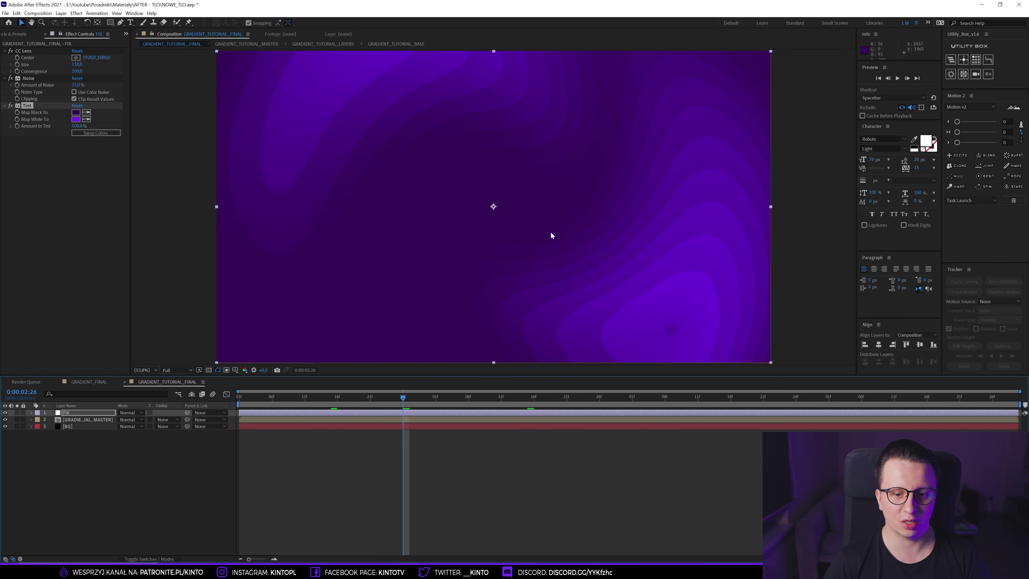
pyautogui.click(177, 370)
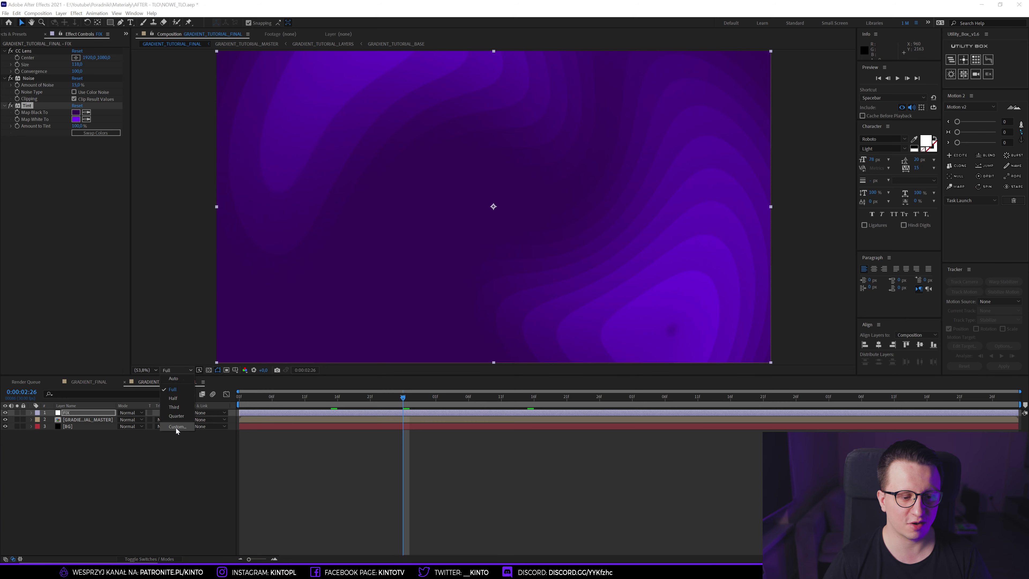
pyautogui.click(172, 416)
pyautogui.moveTo(413, 401); pyautogui.dragTo(606, 399)
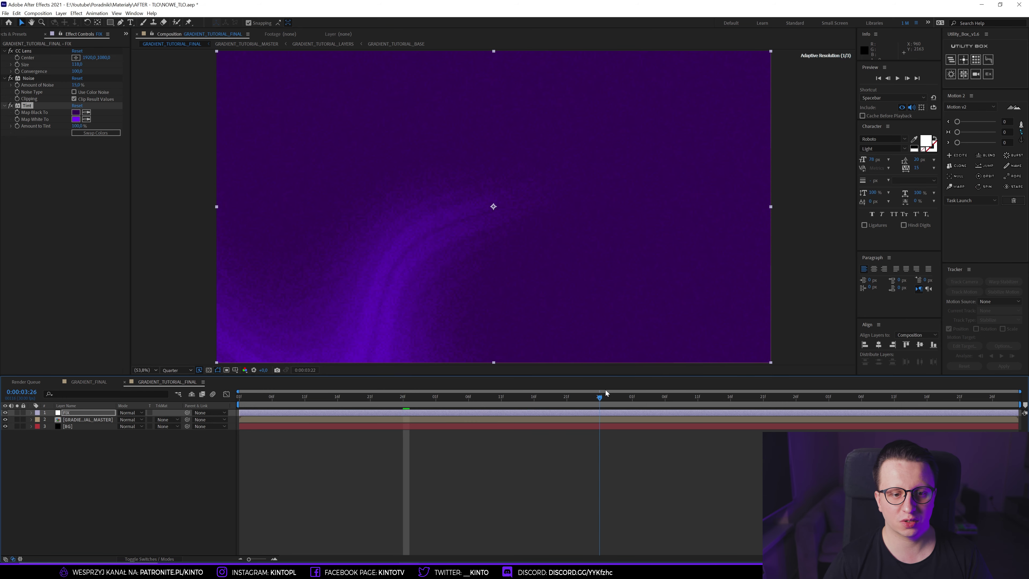
# Step: Add a Levels effect to the FIX layer
pyautogui.click(67, 413)
pyautogui.hotkey('ctrl', 'space')
pyautogui.write('le')
pyautogui.click(32, 461)
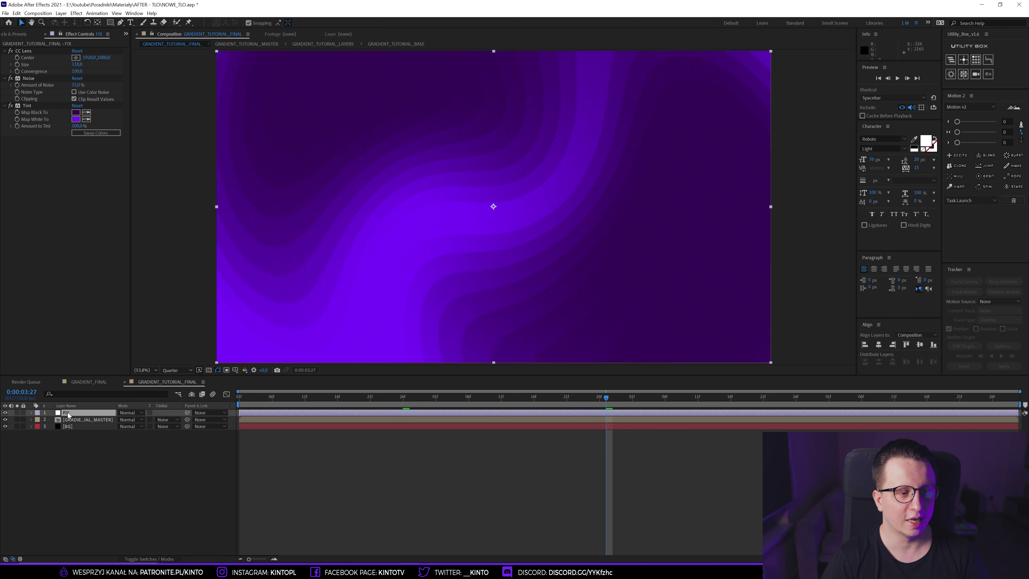
# Step: Lower Levels input white and raise input black for deep blue bands, then preview playback
pyautogui.moveTo(116, 187); pyautogui.dragTo(103, 193)
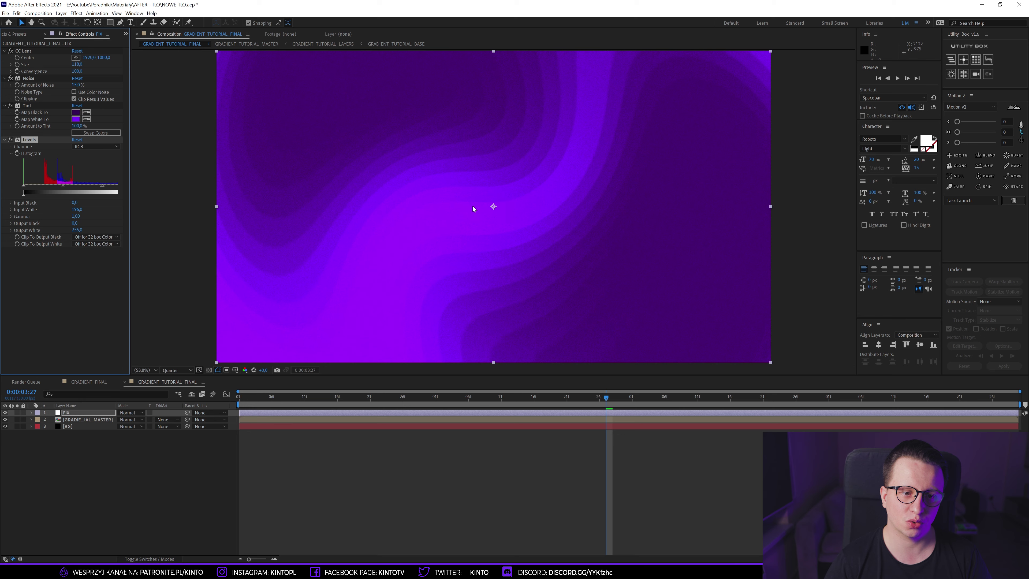
pyautogui.moveTo(23, 186); pyautogui.dragTo(63, 175)
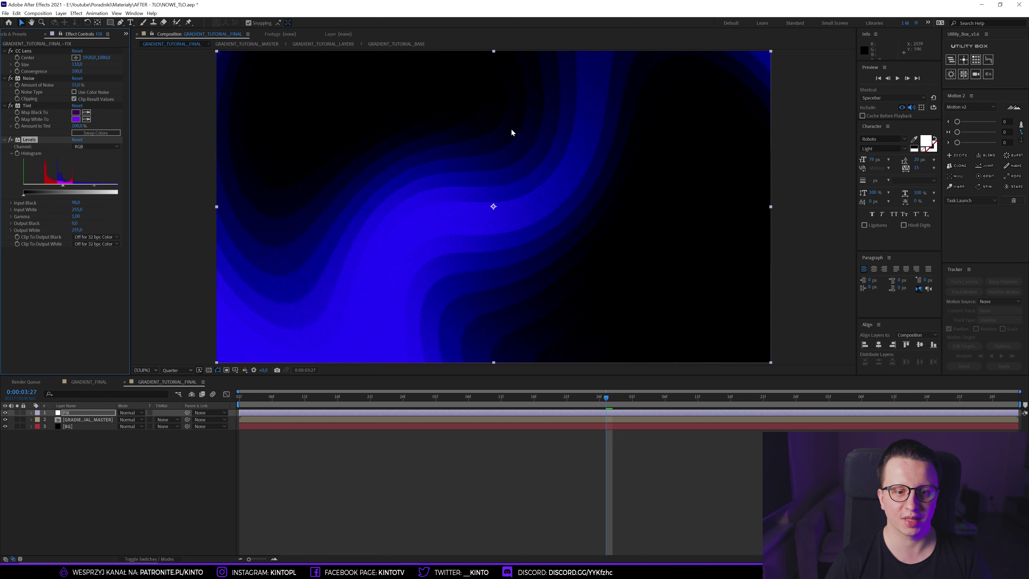
pyautogui.moveTo(538, 407); pyautogui.dragTo(351, 406)
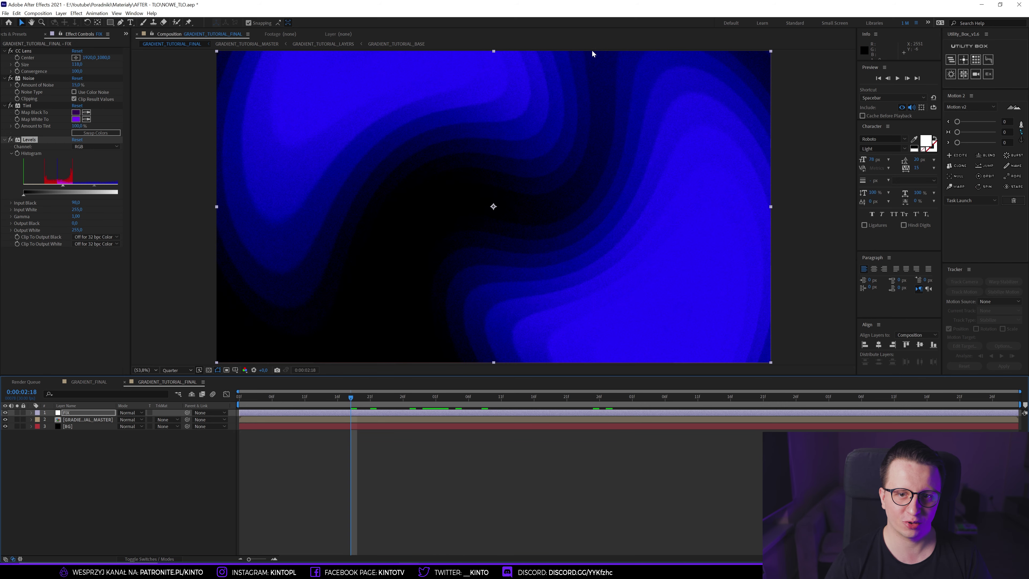
pyautogui.press('space')
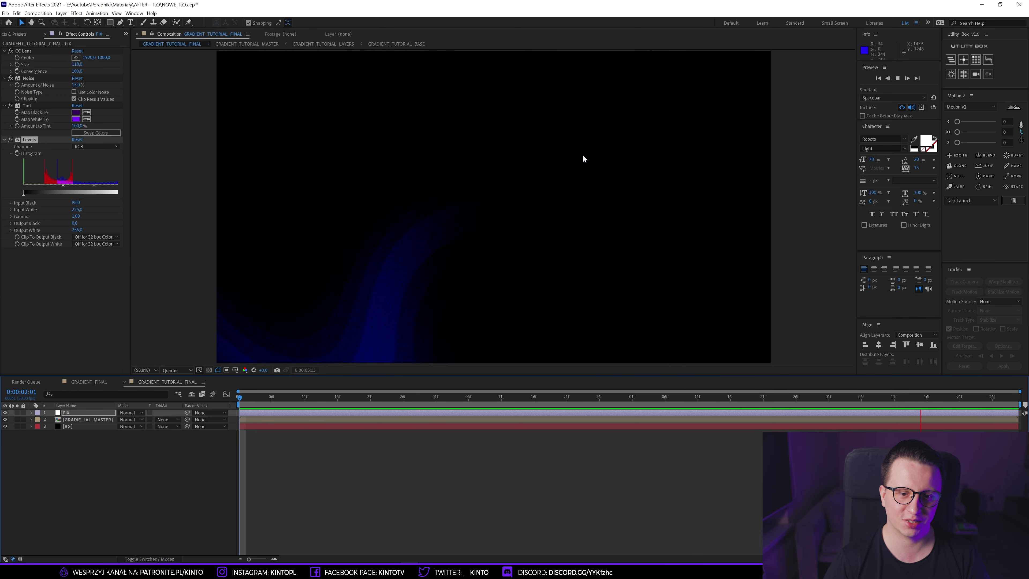
pyautogui.click(253, 399)
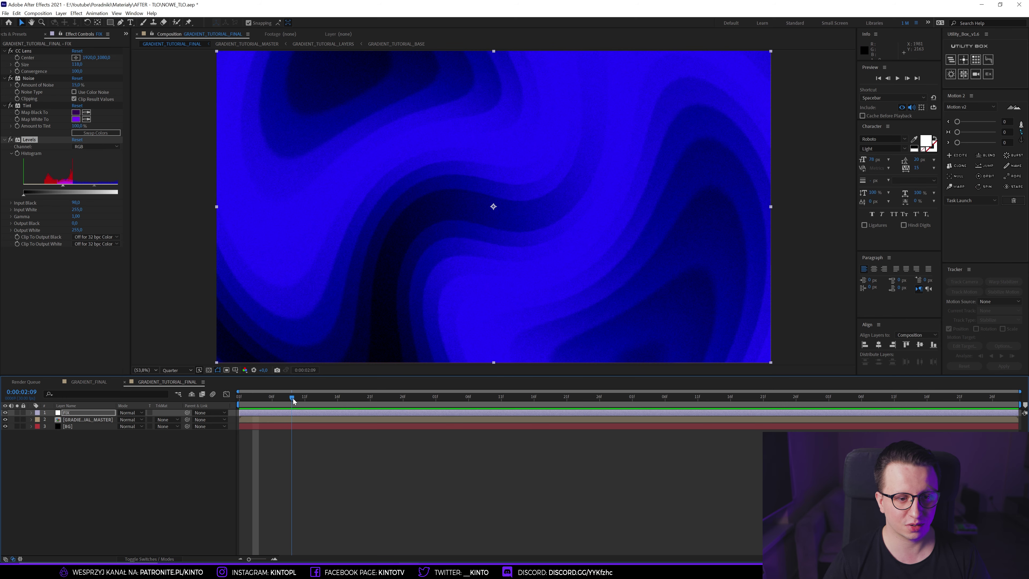
pyautogui.moveTo(260, 405); pyautogui.dragTo(292, 400)
# Step: Set the viewer resolution back to Full and scrub frames to check the blue result
pyautogui.click(177, 369)
pyautogui.click(177, 397)
pyautogui.click(177, 369)
pyautogui.click(177, 376)
pyautogui.moveTo(290, 404)
pyautogui.mouseDown()
pyautogui.moveTo(359, 393)
pyautogui.moveTo(332, 393)
pyautogui.mouseUp()
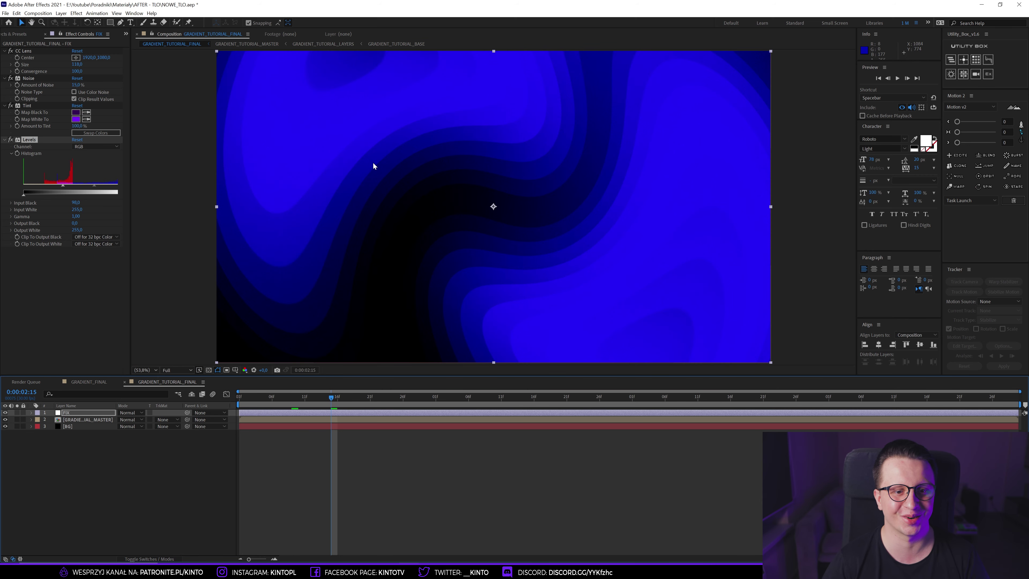
# Step: Inside GRADIENT_TUTORIAL_MASTER, add a new adjustment layer named CREATIVE
pyautogui.doubleClick(88, 420)
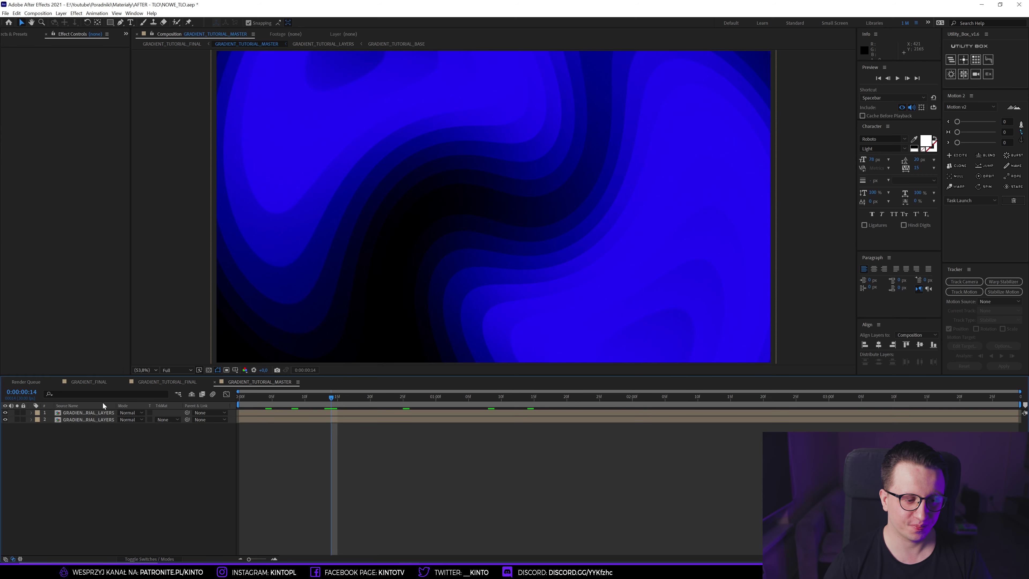
pyautogui.rightClick(108, 430)
pyautogui.moveTo(126, 438)
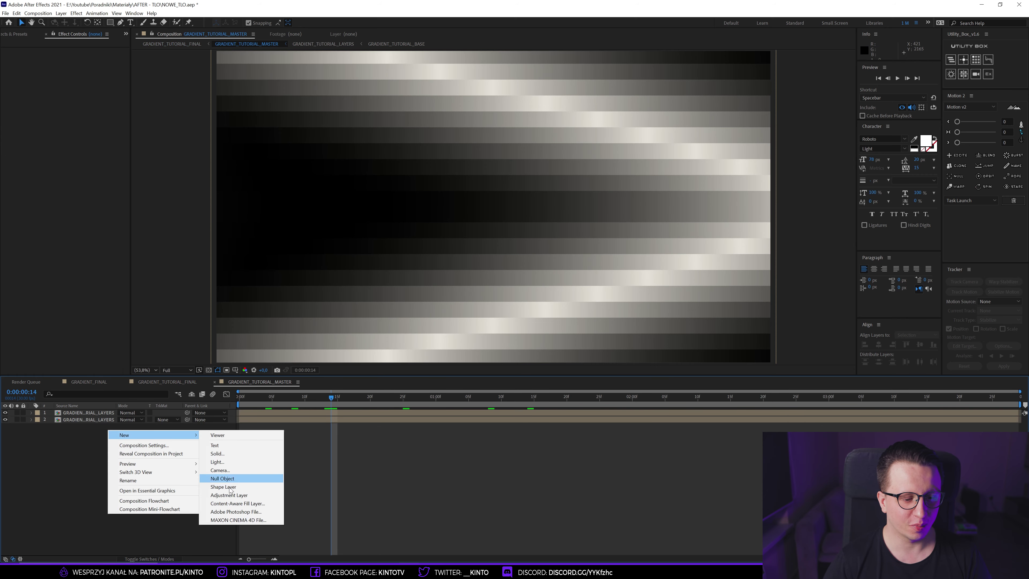
pyautogui.click(225, 495)
pyautogui.press('Return')
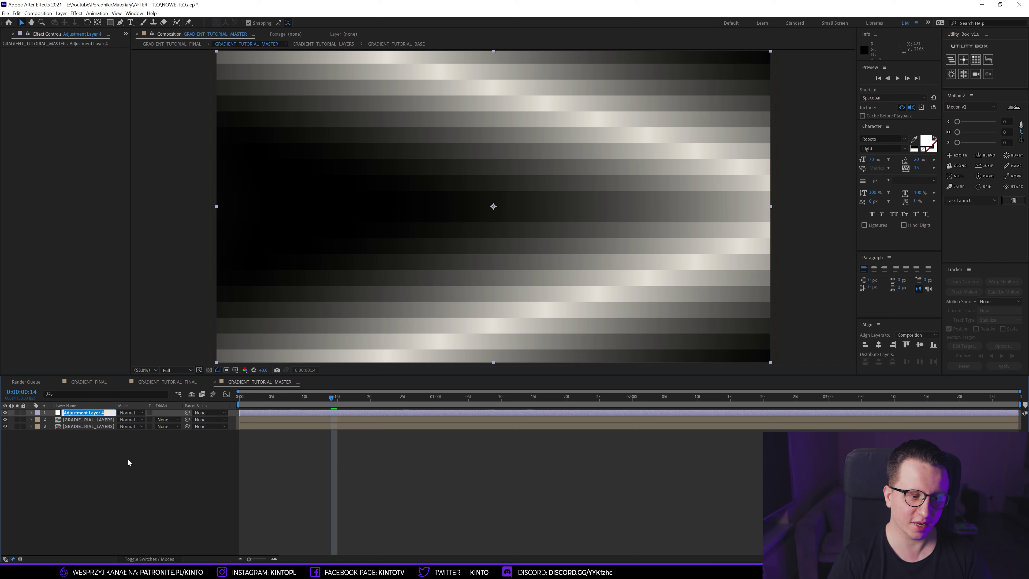
pyautogui.write('CREATIV')
pyautogui.press('Return')
# Step: Apply Venetian Blinds to CREATIVE at 15% completion and 90° direction, then return to GRADIENT_TUTORIAL_FINAL
pyautogui.hotkey('ctrl', 'space')
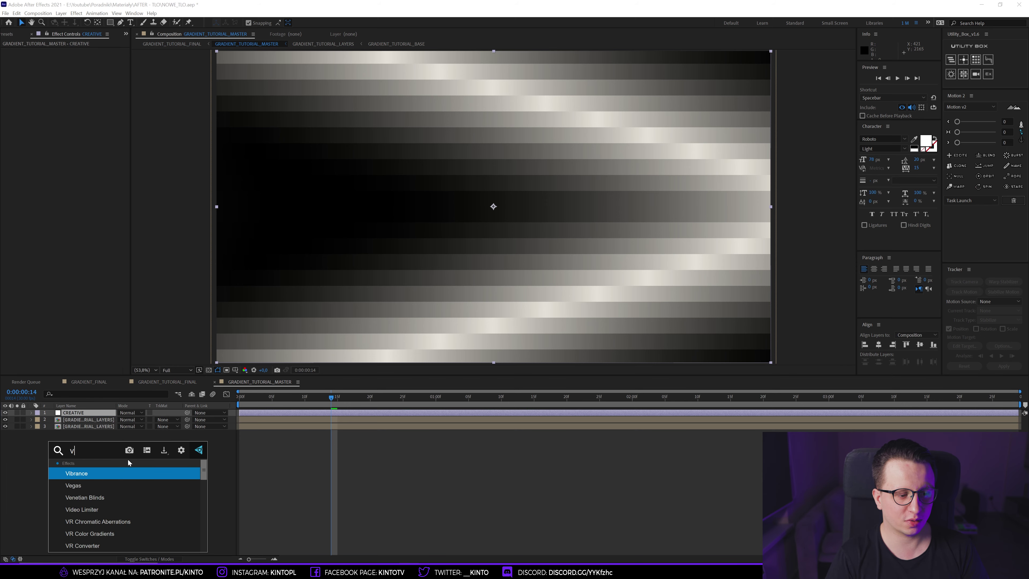
pyautogui.write('ven')
pyautogui.press('Return')
pyautogui.press('Return')
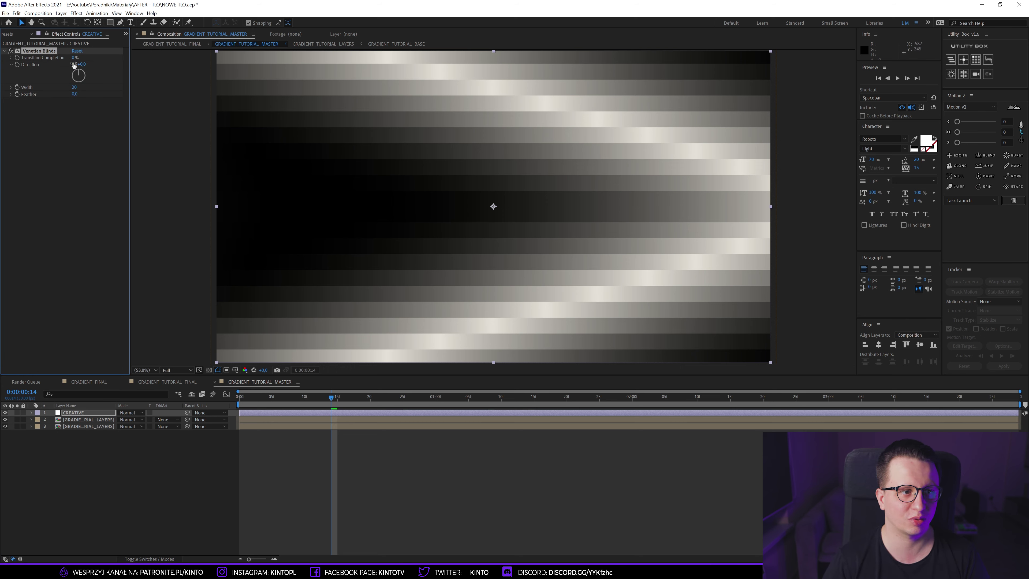
pyautogui.write('5')
pyautogui.press('Return')
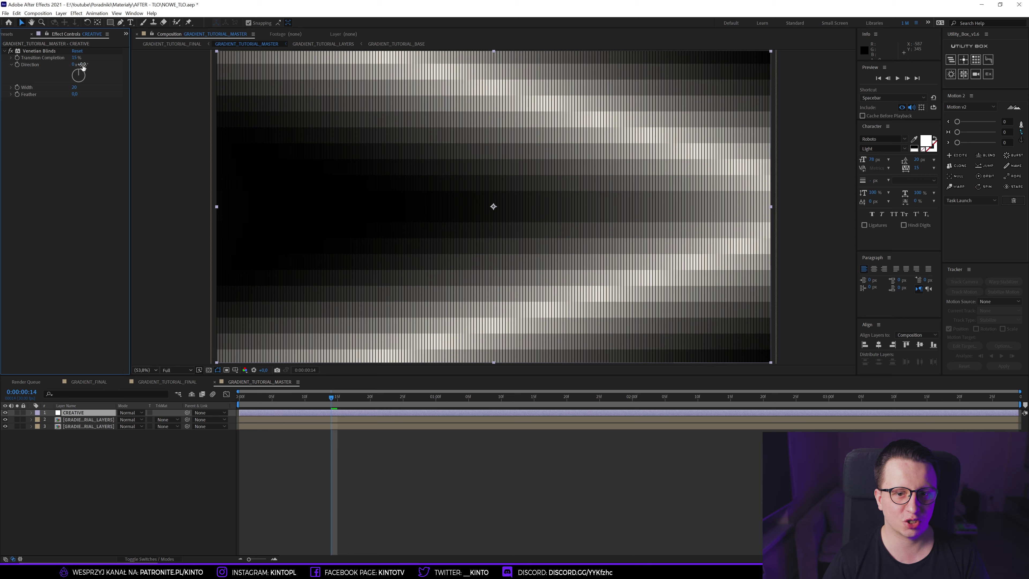
pyautogui.press('Return')
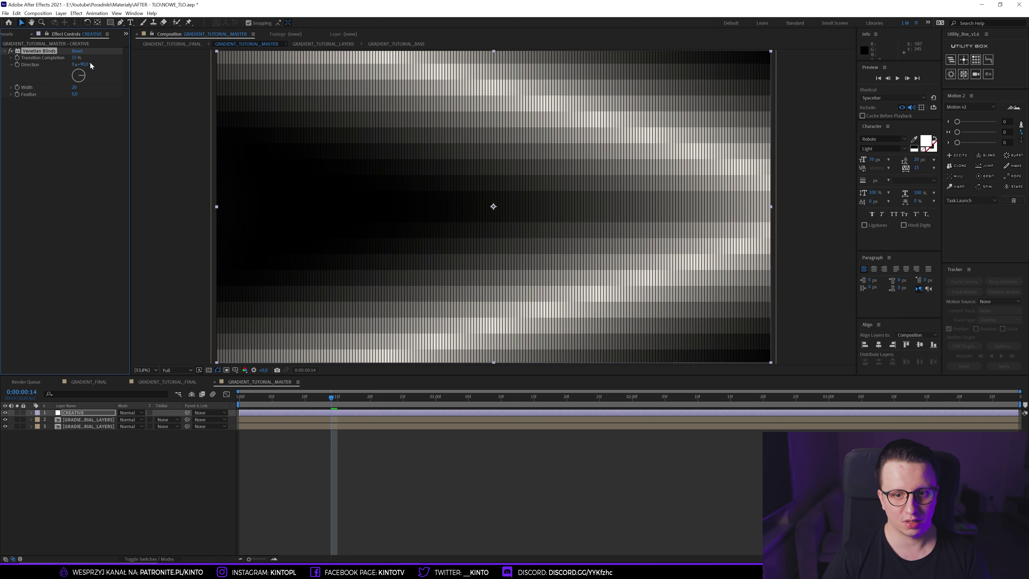
pyautogui.click(160, 382)
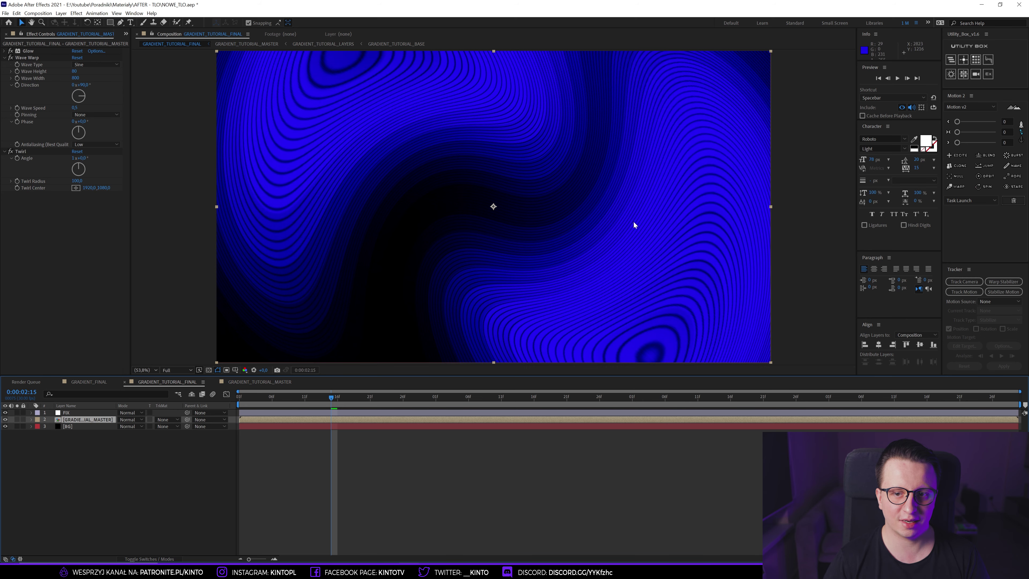
# Step: Play back the swirl at Quarter resolution and stop at 0:00:02:17
pyautogui.press('pageup')
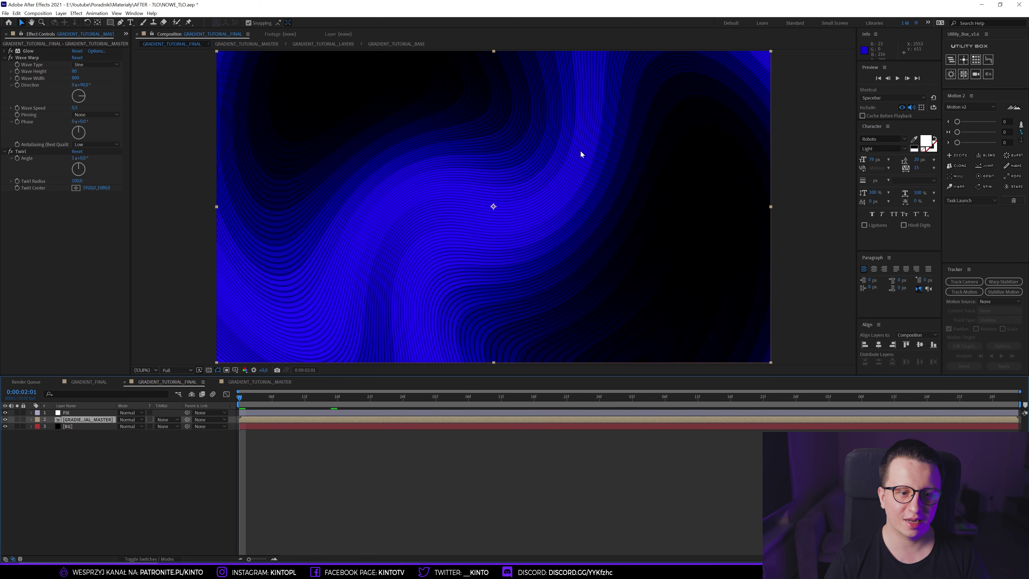
pyautogui.click(178, 371)
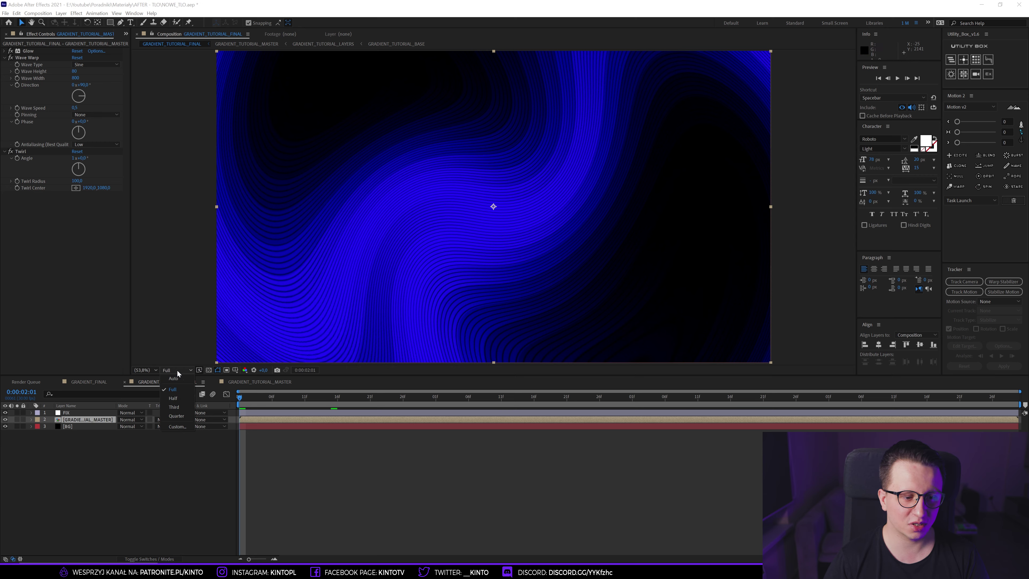
pyautogui.click(176, 416)
pyautogui.press('space')
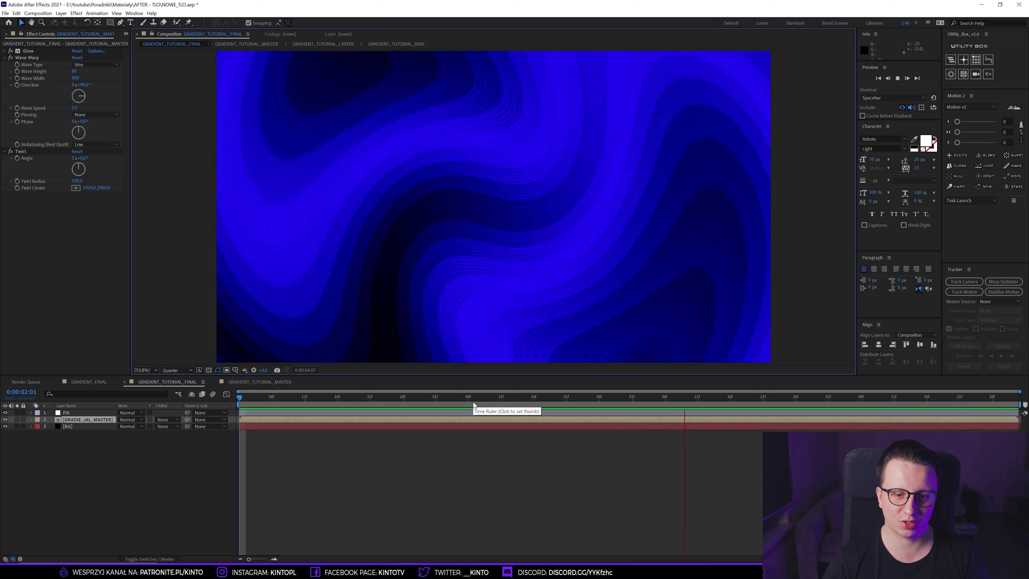
pyautogui.moveTo(472, 402); pyautogui.dragTo(344, 396)
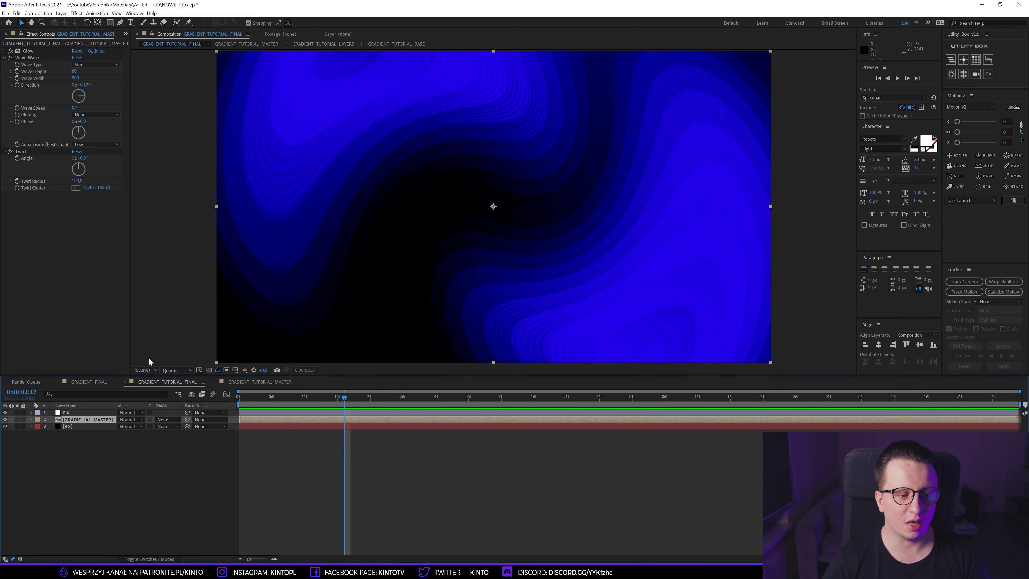
# Step: Restore Full resolution, move to 0:00:02:12 and show the FIX layer's effects
pyautogui.click(176, 370)
pyautogui.click(173, 389)
pyautogui.moveTo(324, 400)
pyautogui.mouseDown()
pyautogui.moveTo(266, 401)
pyautogui.moveTo(286, 403)
pyautogui.mouseUp()
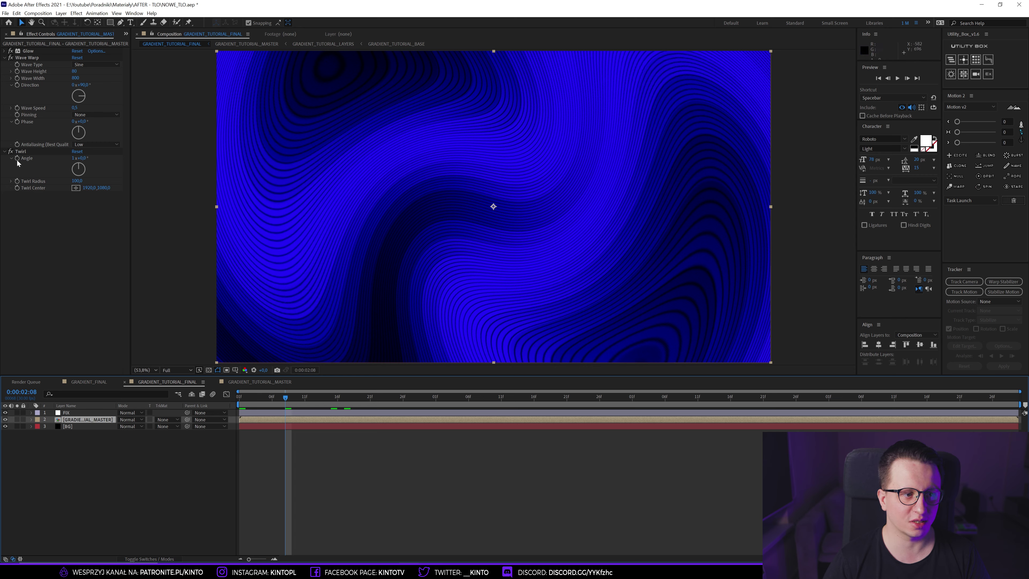
pyautogui.click(66, 412)
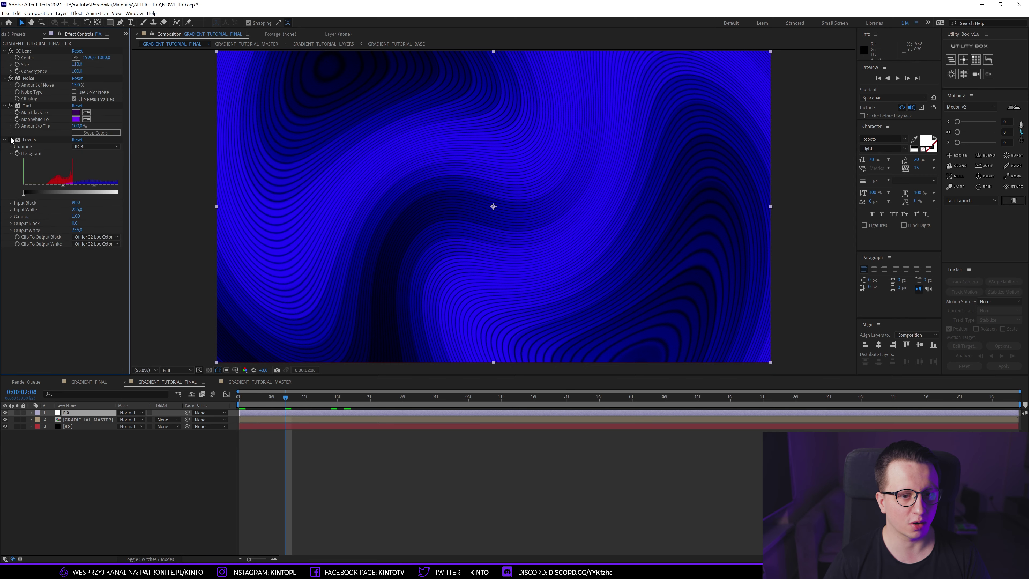
# Step: Toggle Levels on FIX off and on to compare purple and blue, then save the project
pyautogui.click(10, 139)
pyautogui.click(11, 139)
pyautogui.click(10, 140)
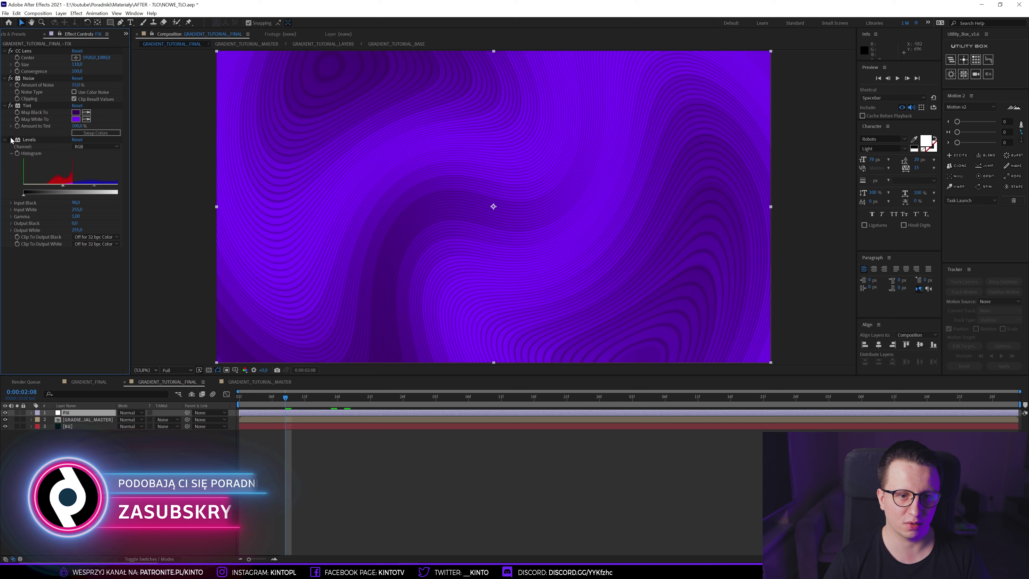
pyautogui.click(11, 139)
pyautogui.click(427, 472)
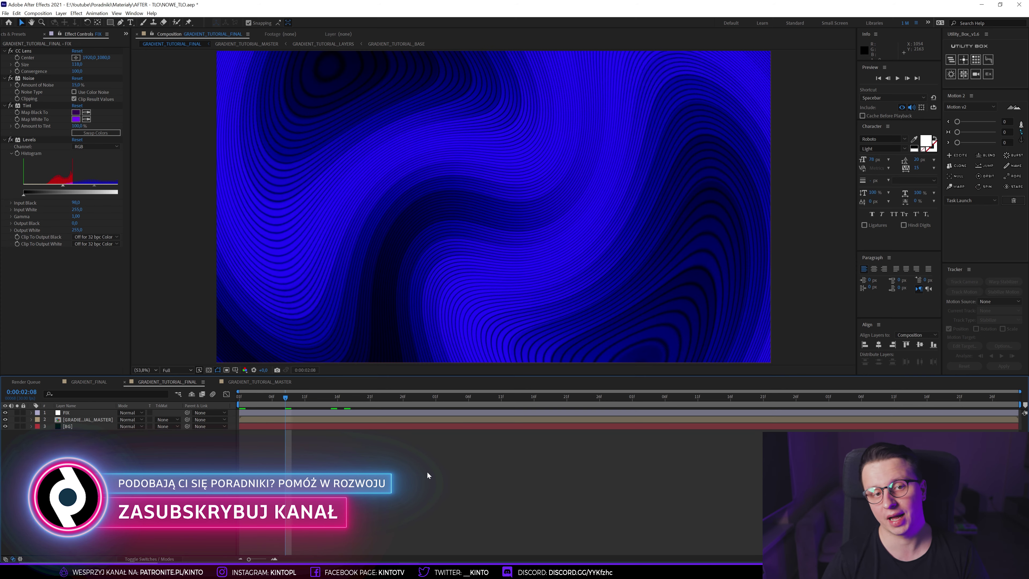
pyautogui.hotkey('ctrl', 's')
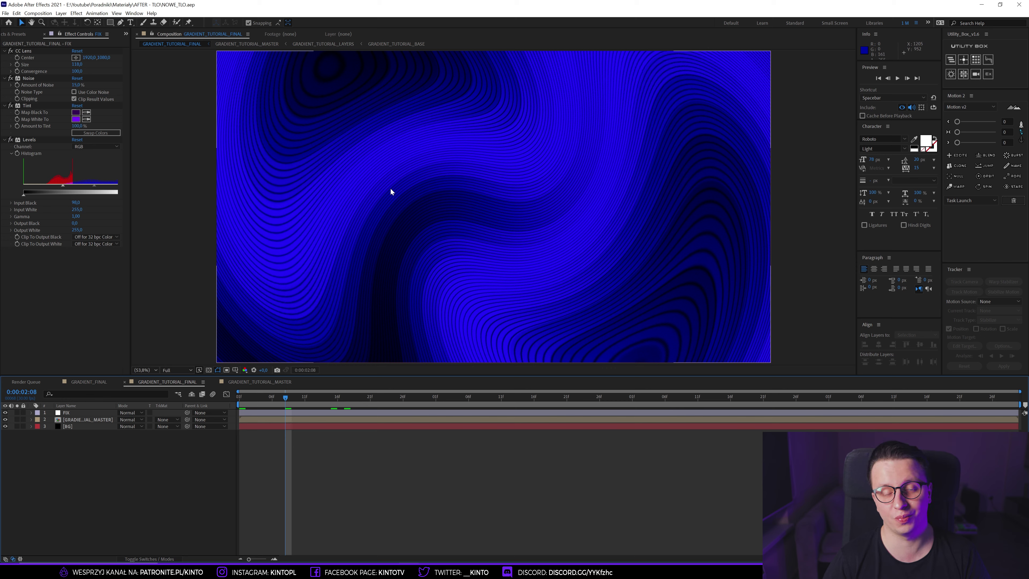
# Step: View GRADIENT_FINAL, return to GRADIENT_TUTORIAL_FINAL and turn off Levels on FIX
pyautogui.click(97, 384)
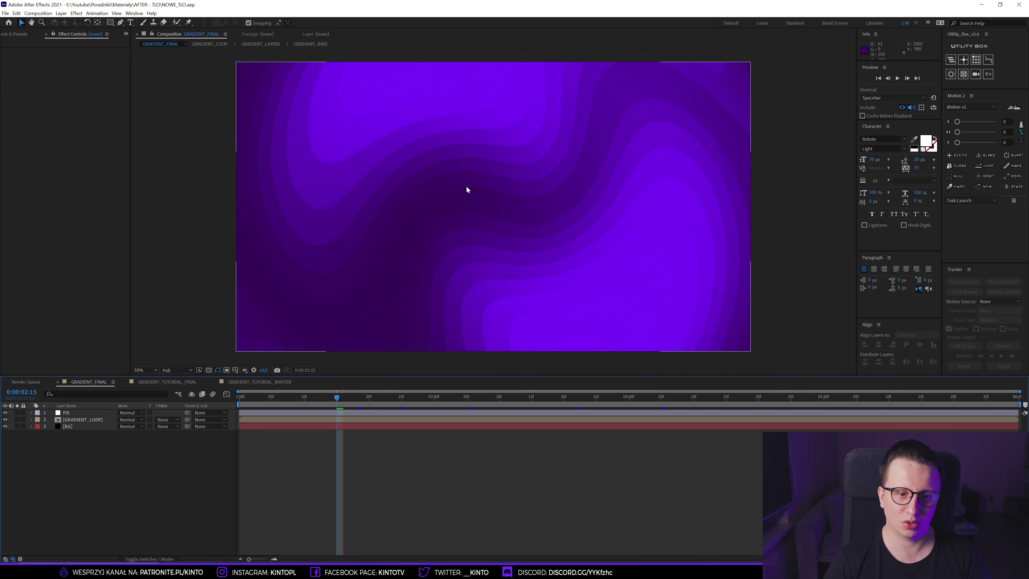
pyautogui.click(161, 381)
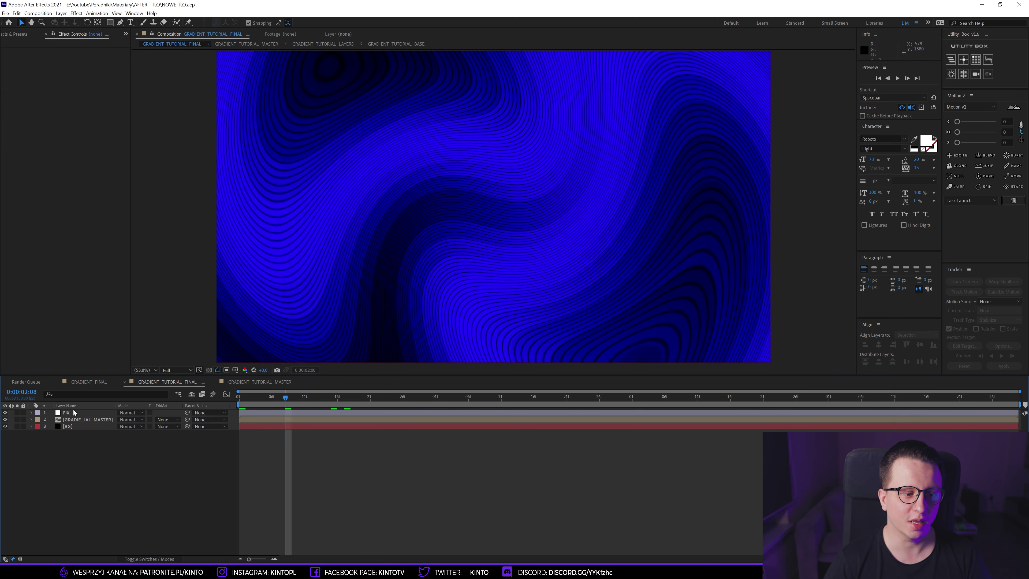
pyautogui.click(72, 411)
pyautogui.click(10, 139)
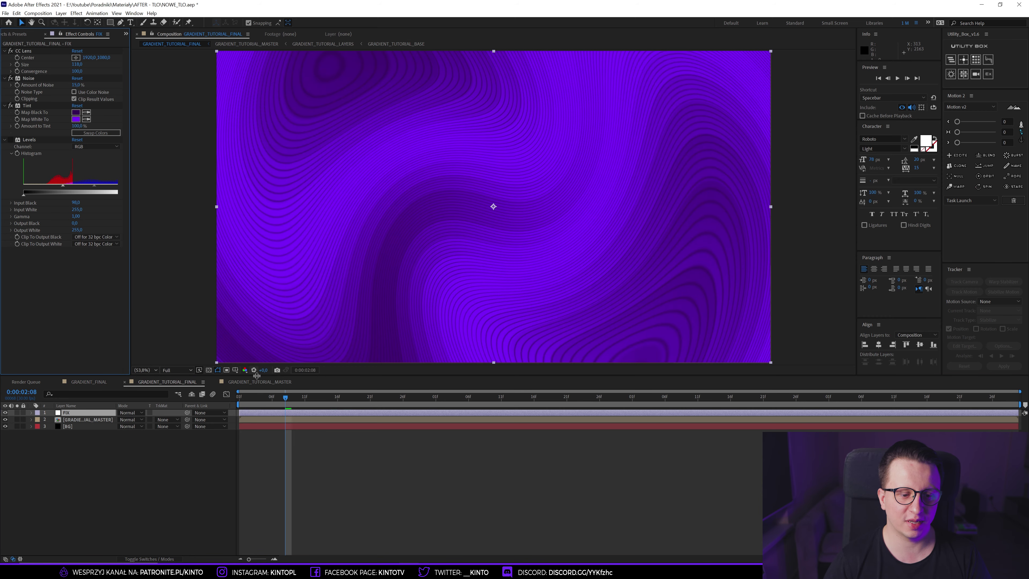
# Step: Cycle through the MASTER, FINAL and TUTORIAL_FINAL comps, then re-enable Levels
pyautogui.click(259, 381)
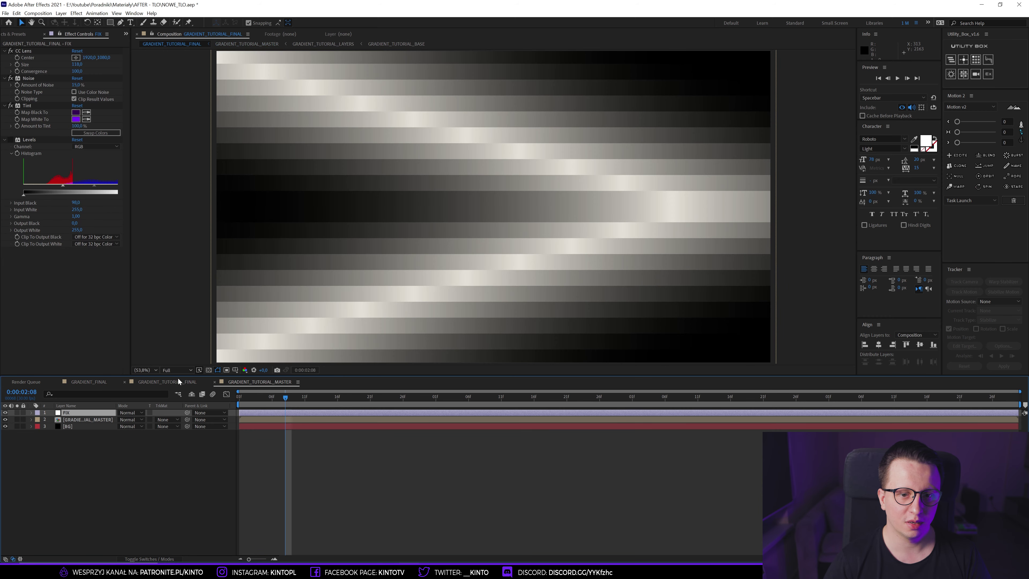
pyautogui.click(166, 382)
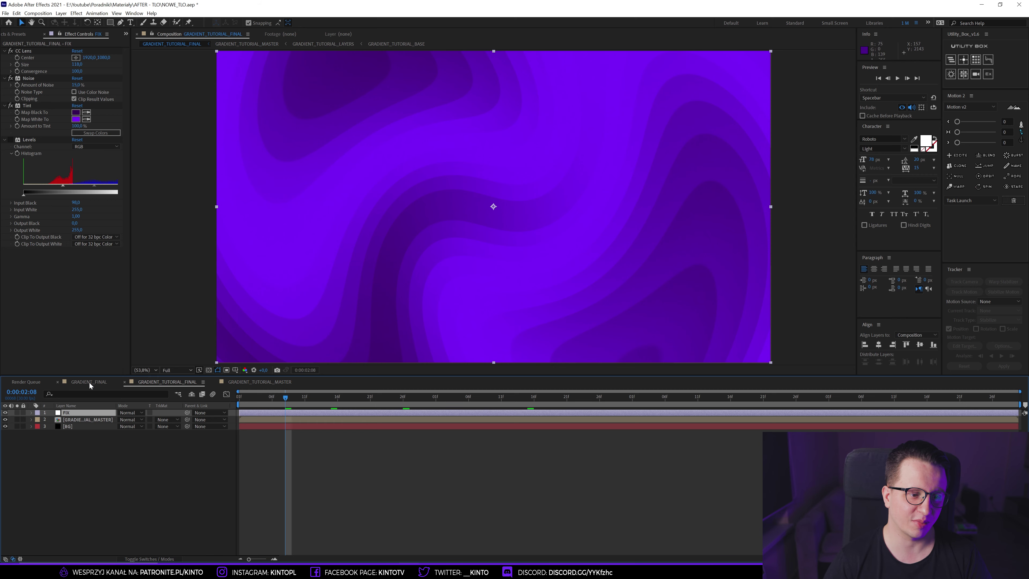
pyautogui.click(89, 383)
pyautogui.click(170, 384)
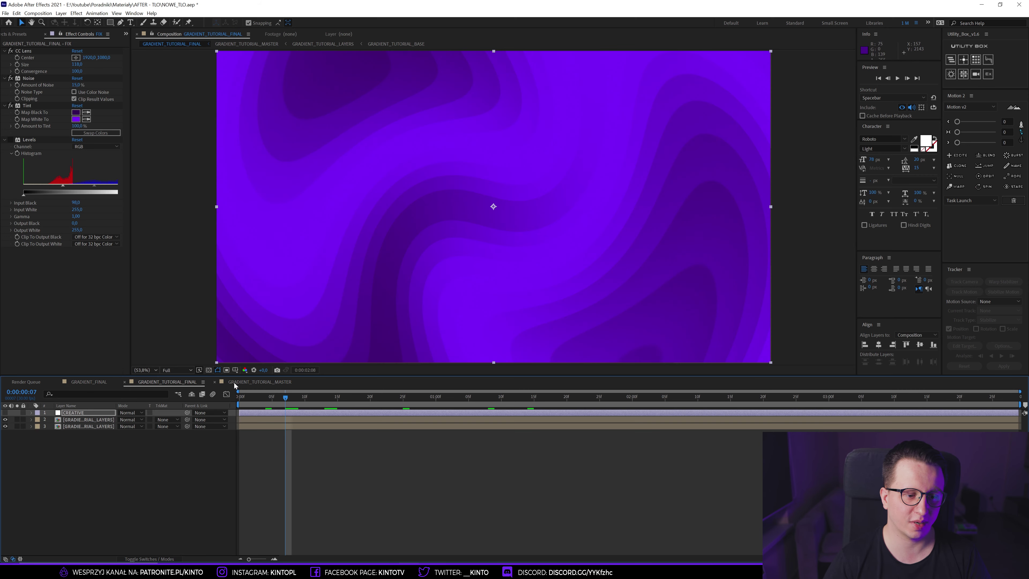
pyautogui.click(235, 383)
pyautogui.click(155, 386)
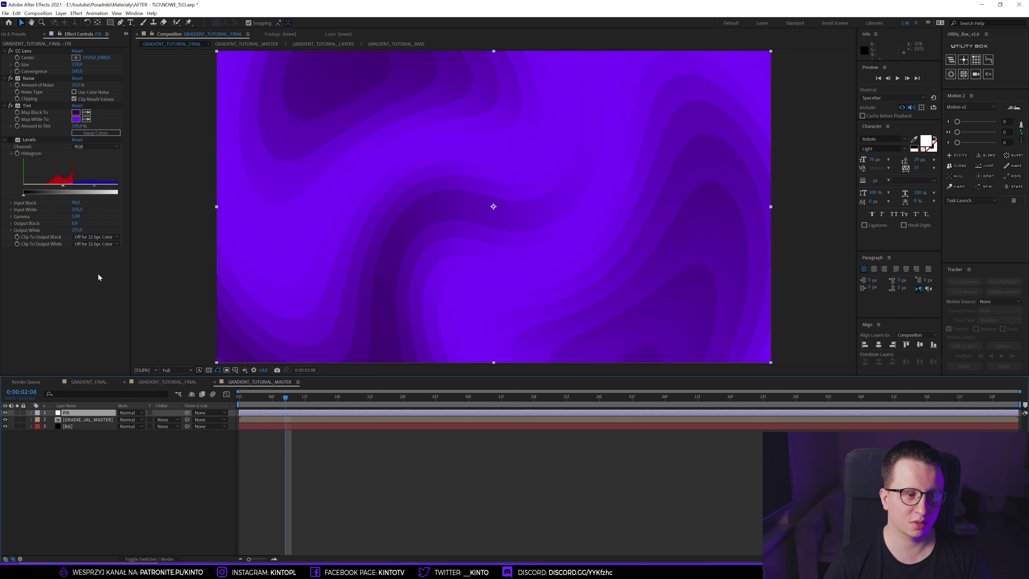
pyautogui.click(11, 140)
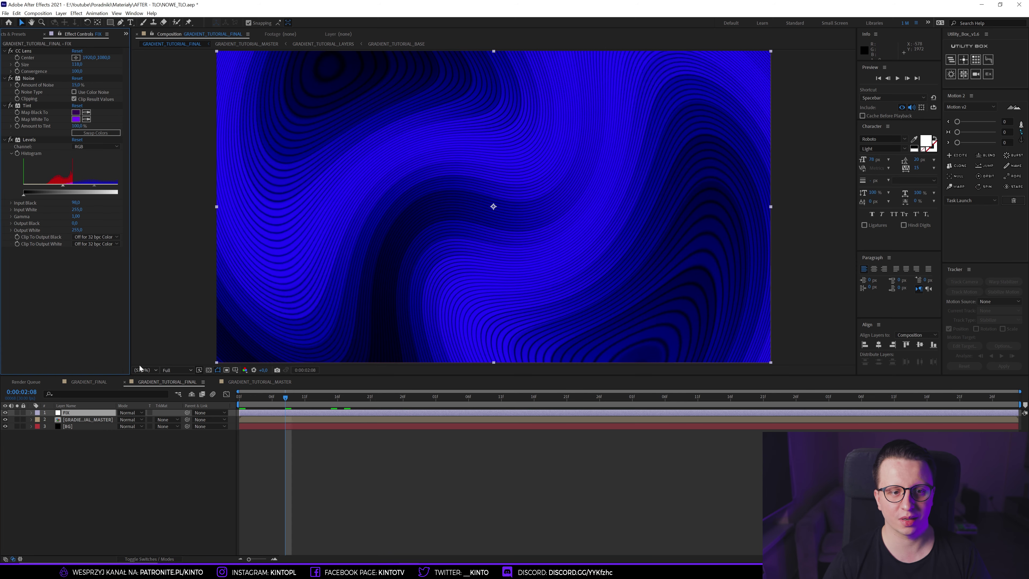
# Step: Deselect all layers in the GRADIENT_TUTORIAL_FINAL timeline
pyautogui.click(164, 465)
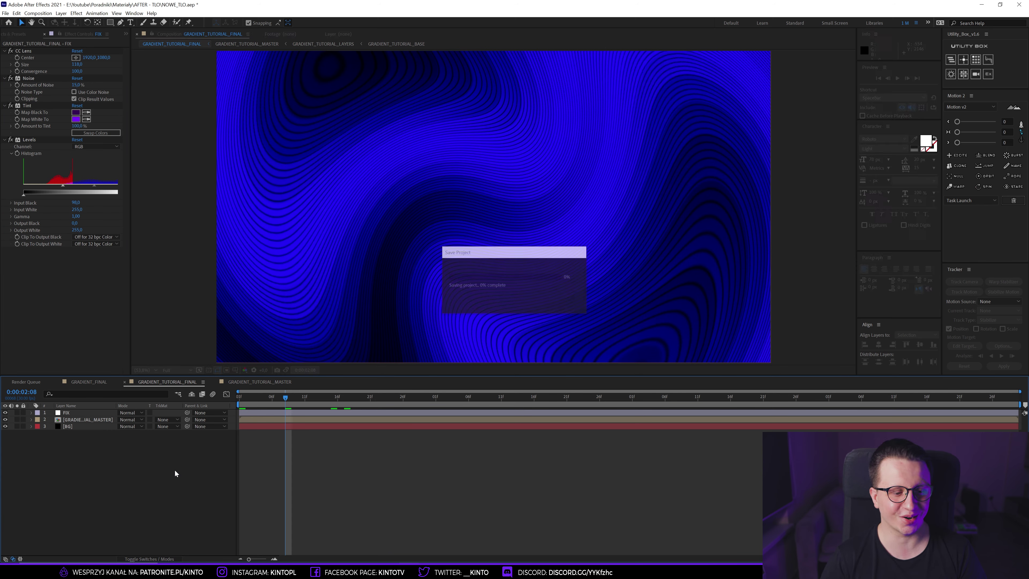